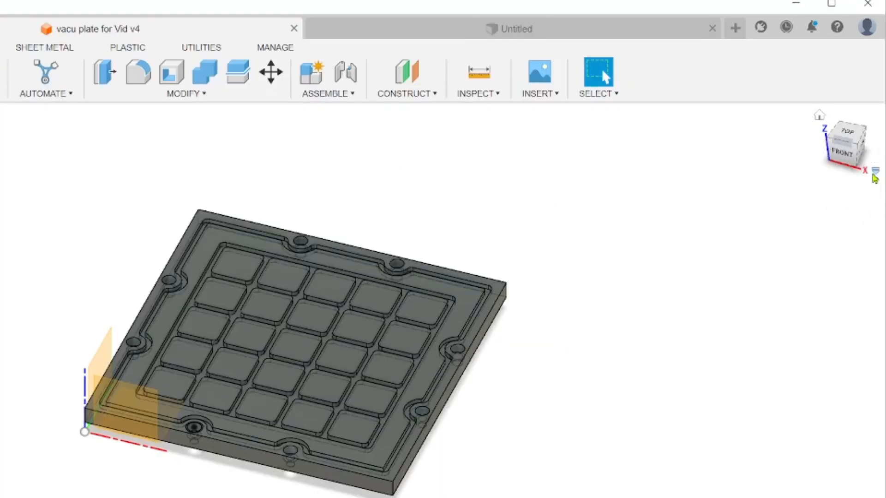
Step: Switch the model view from orthographic to Perspective projection
{"action": "left_click", "coordinate": [873, 176]}
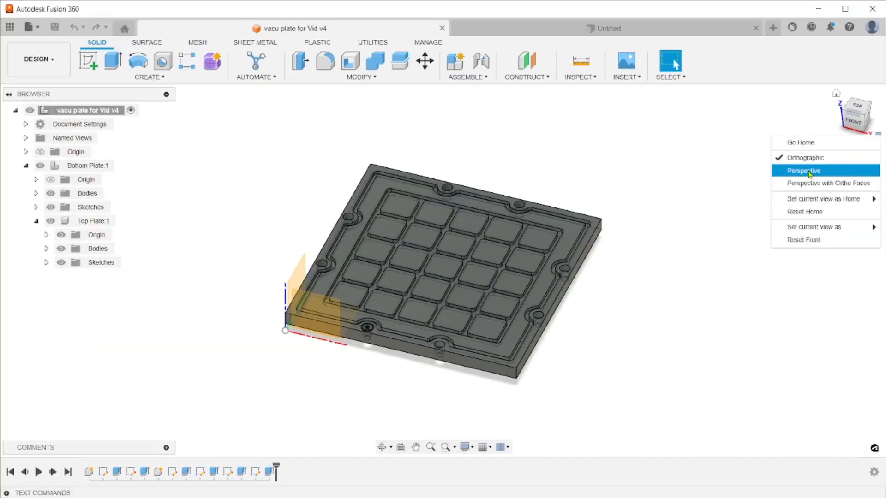
{"action": "left_click", "coordinate": [783, 219]}
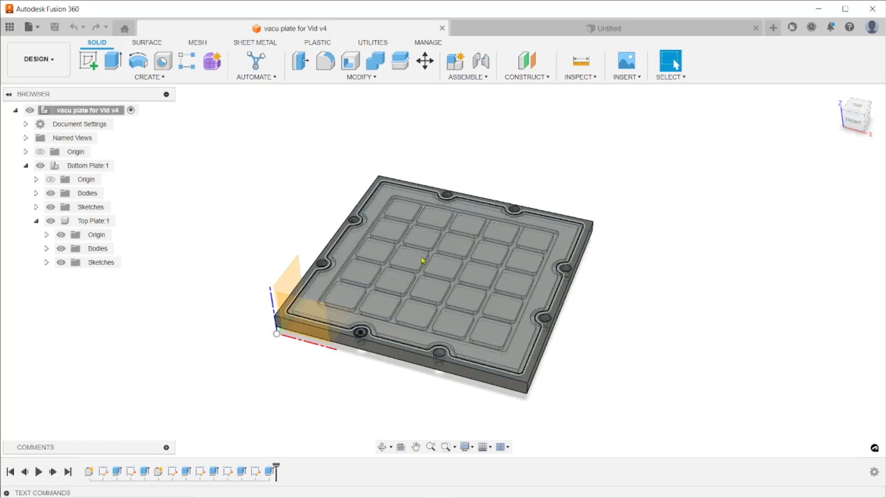
Step: In the Untitled design, create an internal standard component named Vaccu3 and make it active
{"action": "left_click", "coordinate": [515, 35]}
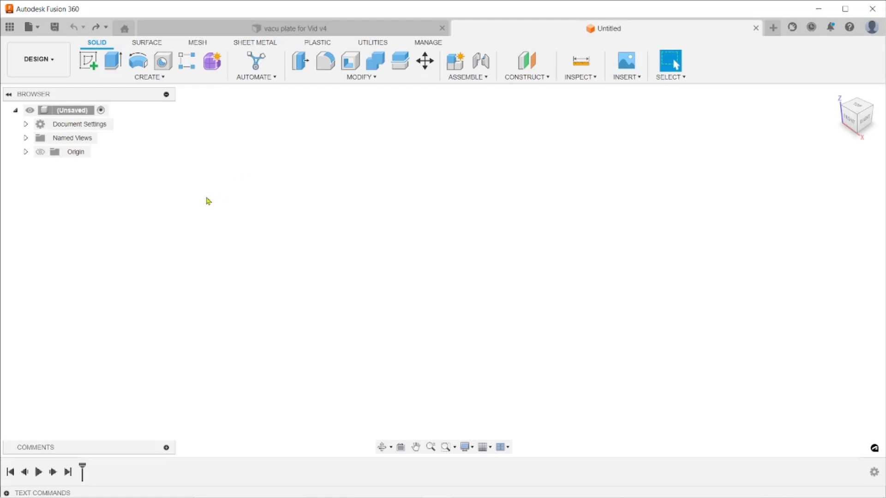
{"action": "left_click", "coordinate": [155, 78]}
{"action": "left_click", "coordinate": [139, 89]}
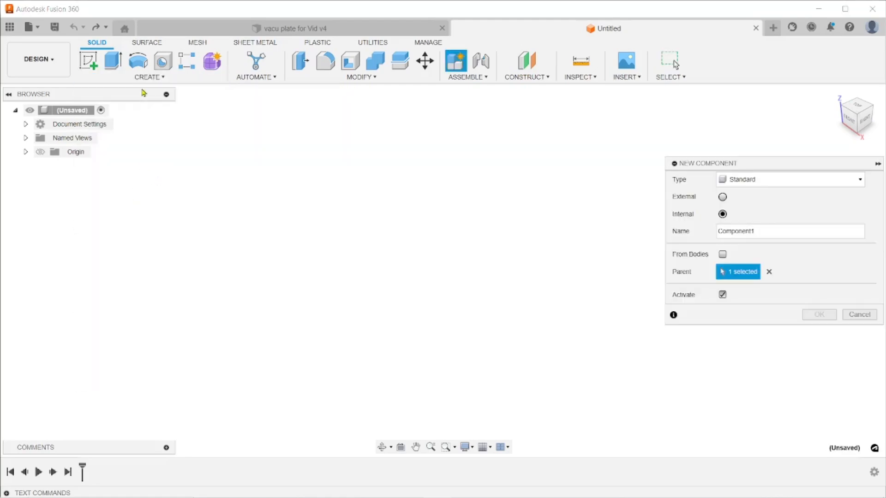
{"action": "left_click_drag", "start_coordinate": [767, 235], "coordinate": [649, 229]}
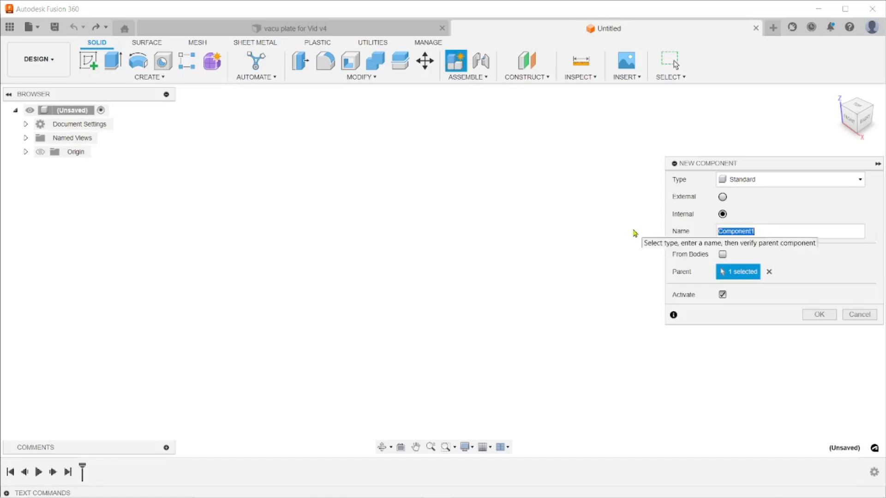
{"action": "type", "text": "Vaccu3"}
{"action": "key", "text": "Return"}
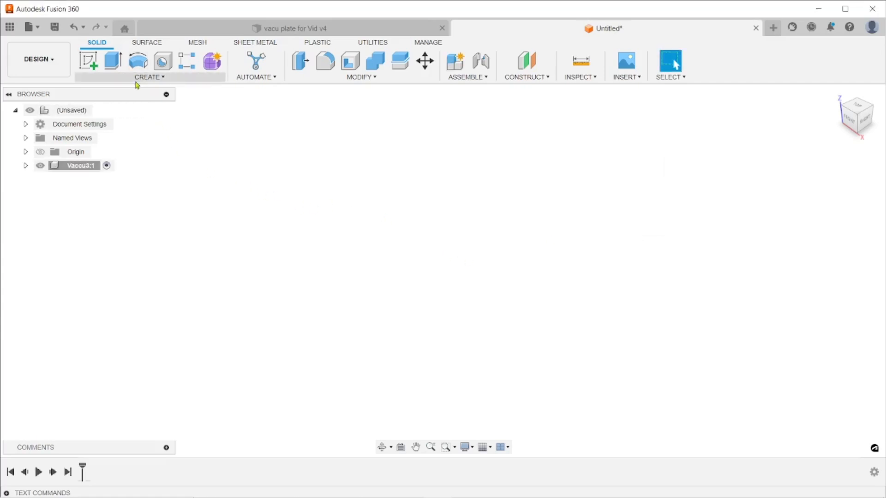
Step: Start a new sketch in the Vaccu3 component on the XY origin plane
{"action": "left_click", "coordinate": [92, 64]}
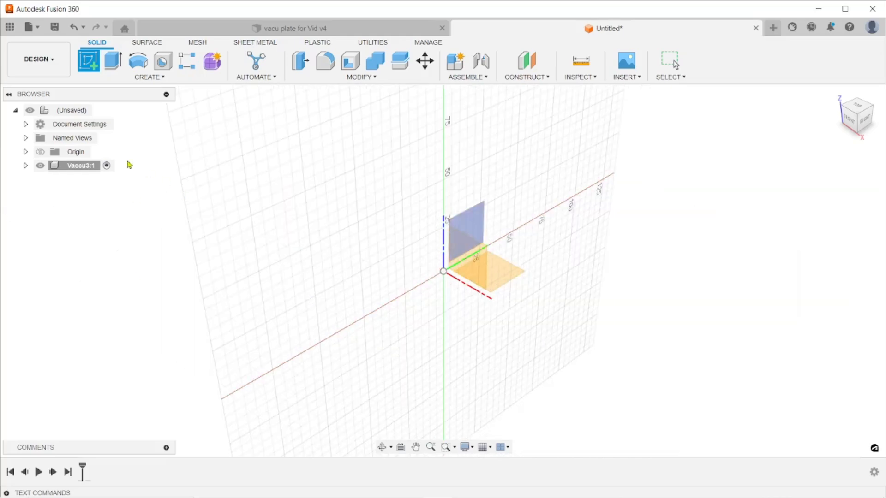
{"action": "left_click", "coordinate": [26, 151]}
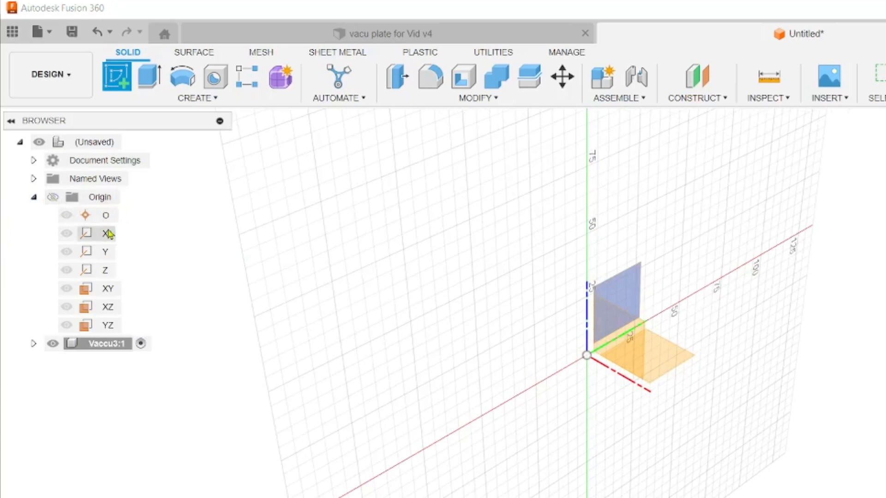
{"action": "left_click", "coordinate": [108, 290]}
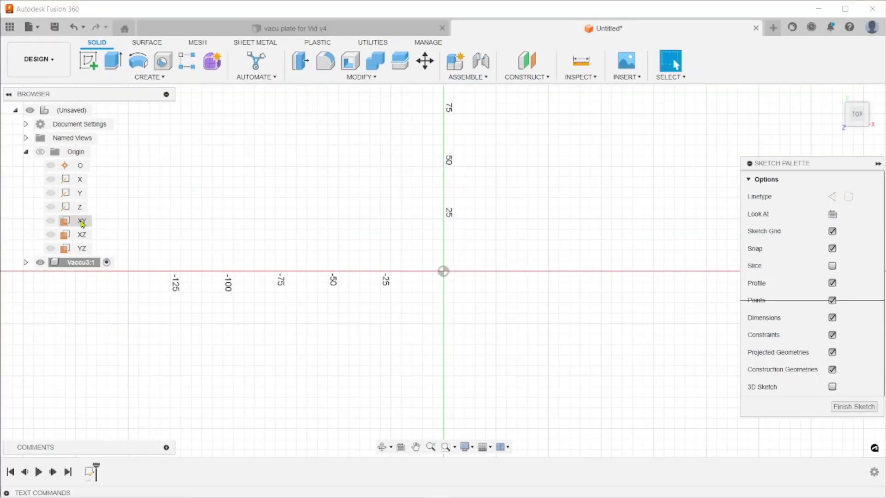
{"action": "left_click", "coordinate": [26, 152]}
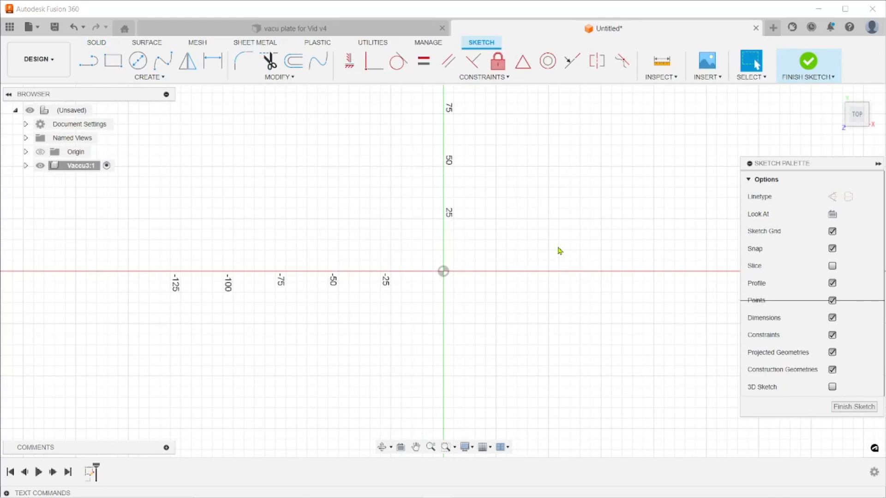
Step: Sketch a 320 x 320 mm two-point rectangle starting at the origin
{"action": "middle_click_drag", "start_coordinate": [556, 247], "coordinate": [387, 293]}
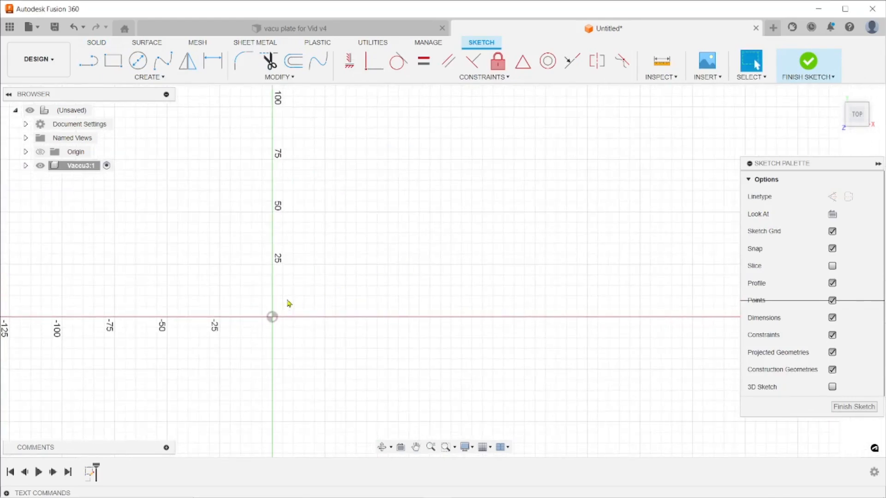
{"action": "left_click", "coordinate": [113, 60]}
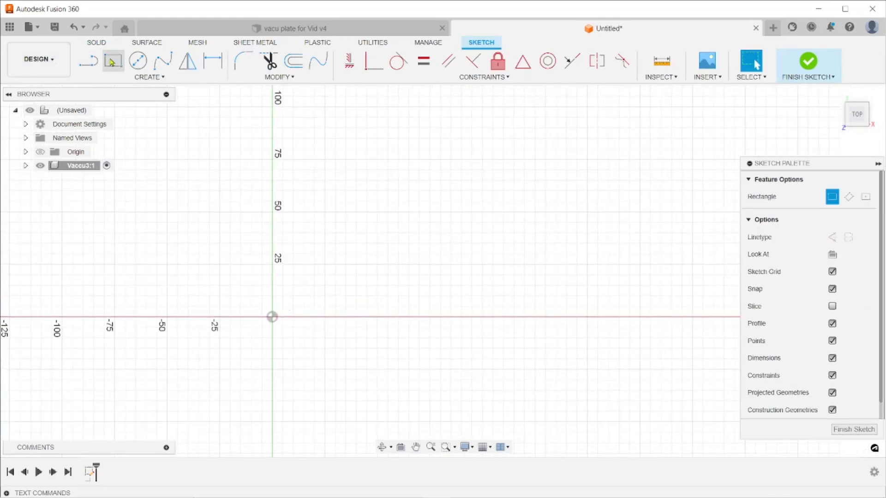
{"action": "left_click", "coordinate": [272, 317]}
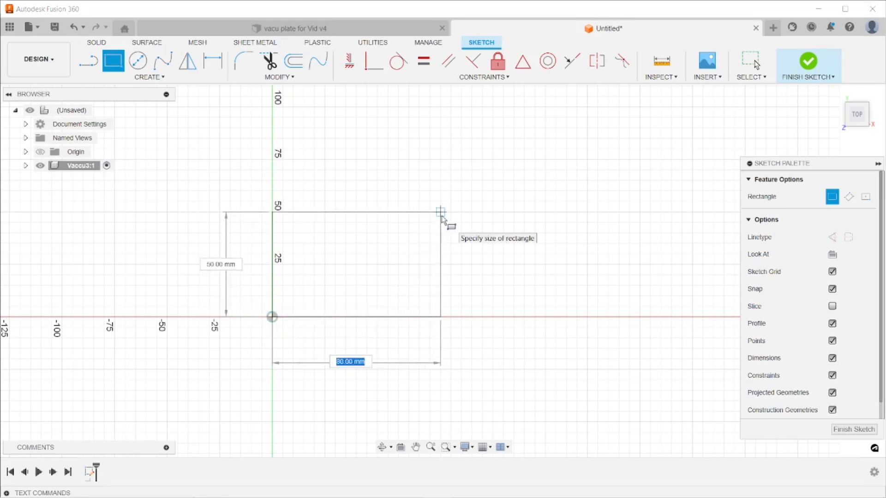
{"action": "type", "text": "320"}
{"action": "key", "text": "Tab"}
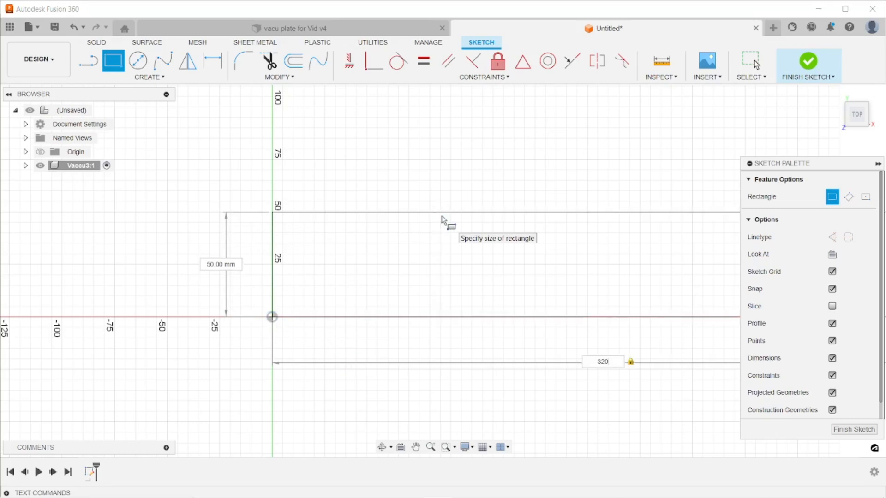
{"action": "type", "text": "320"}
{"action": "key", "text": "Return"}
{"action": "key", "text": "Escape"}
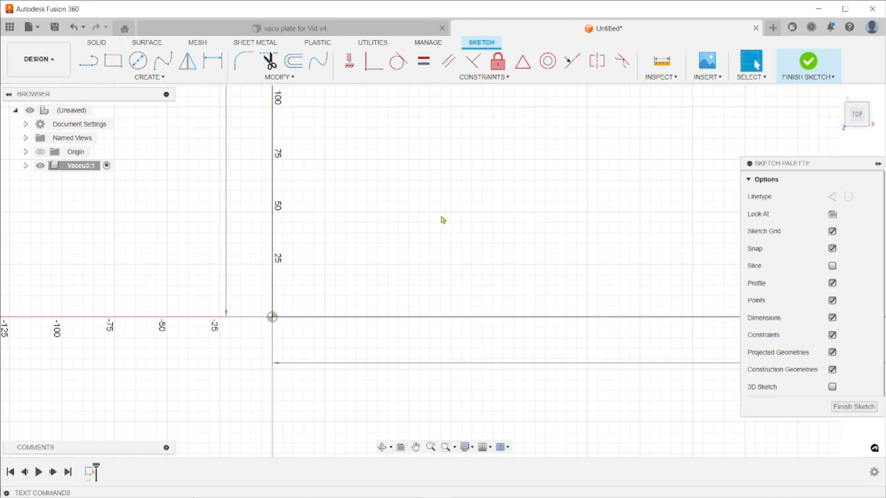
{"action": "scroll", "coordinate": [445, 222], "scroll_direction": "down", "scroll_amount": 6}
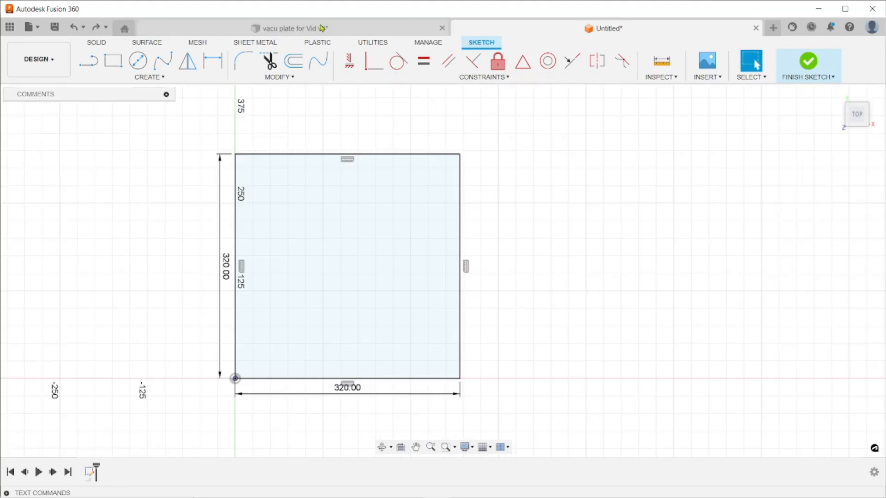
Step: Switch to the vacu plate for Vid v4 design and examine the hole positions and dimensions in the Bottom Plate sketch
{"action": "left_click", "coordinate": [321, 27]}
{"action": "scroll", "coordinate": [409, 286], "scroll_direction": "up", "scroll_amount": 2}
{"action": "scroll", "coordinate": [415, 295], "scroll_direction": "down", "scroll_amount": 4}
{"action": "scroll", "coordinate": [416, 282], "scroll_direction": "down", "scroll_amount": 2}
{"action": "scroll", "coordinate": [410, 238], "scroll_direction": "down", "scroll_amount": 3}
{"action": "mouse_move", "coordinate": [387, 293]}
{"action": "middle_mouse_down"}
{"action": "mouse_move", "coordinate": [404, 263]}
{"action": "mouse_move", "coordinate": [419, 259]}
{"action": "middle_mouse_up"}
{"action": "scroll", "coordinate": [390, 294], "scroll_direction": "up", "scroll_amount": 1}
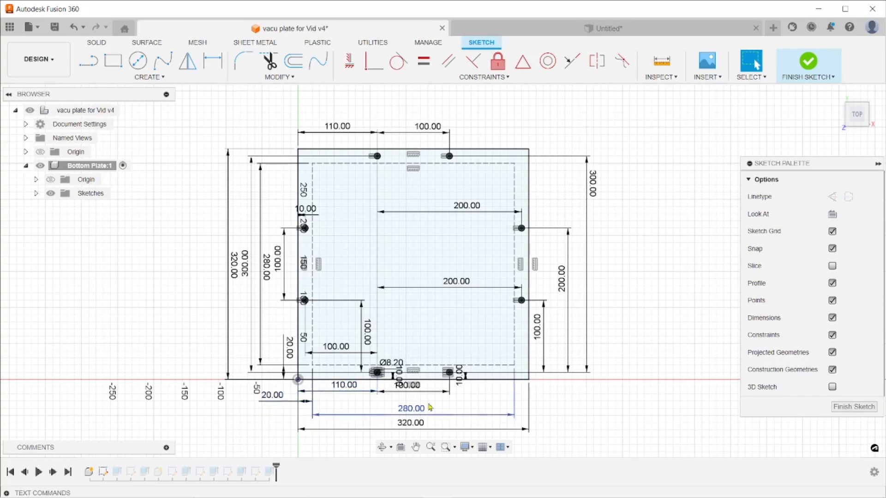
{"action": "scroll", "coordinate": [414, 397], "scroll_direction": "down", "scroll_amount": 2}
{"action": "scroll", "coordinate": [416, 396], "scroll_direction": "up", "scroll_amount": 3}
{"action": "scroll", "coordinate": [414, 395], "scroll_direction": "up", "scroll_amount": 7}
{"action": "middle_click_drag", "start_coordinate": [428, 348], "coordinate": [591, 303]}
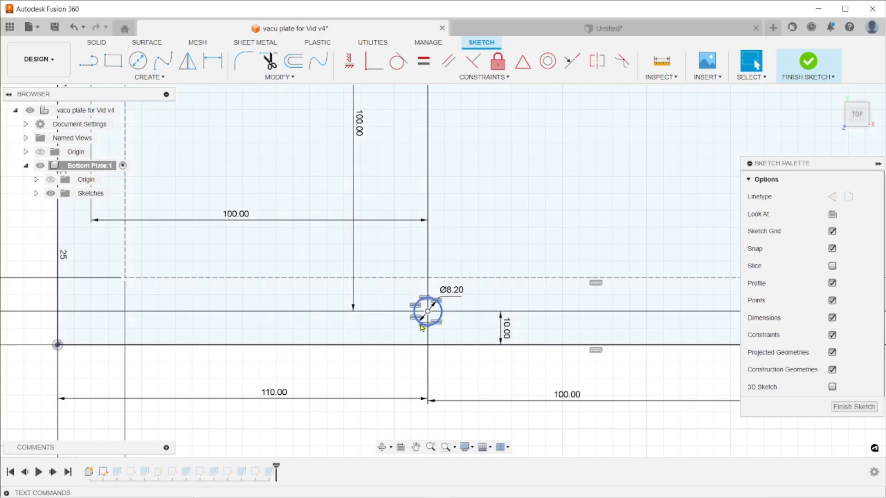
{"action": "scroll", "coordinate": [421, 327], "scroll_direction": "down", "scroll_amount": 10}
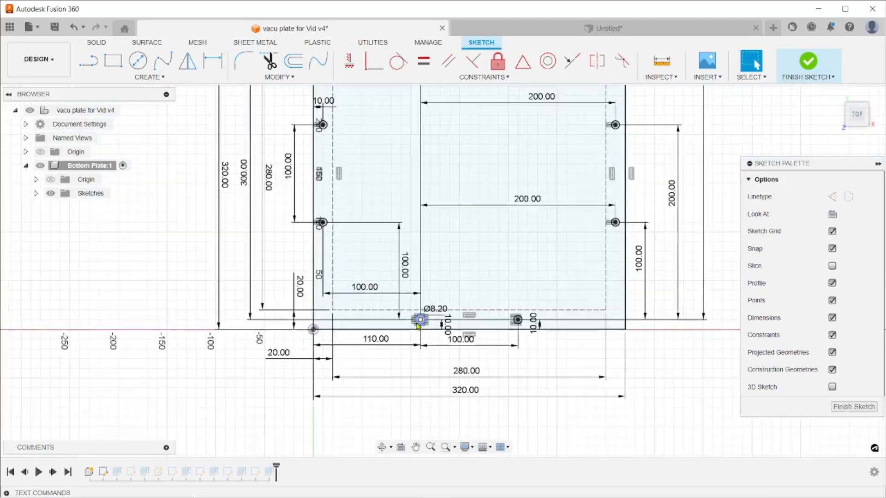
{"action": "middle_click_drag", "start_coordinate": [357, 329], "coordinate": [278, 352]}
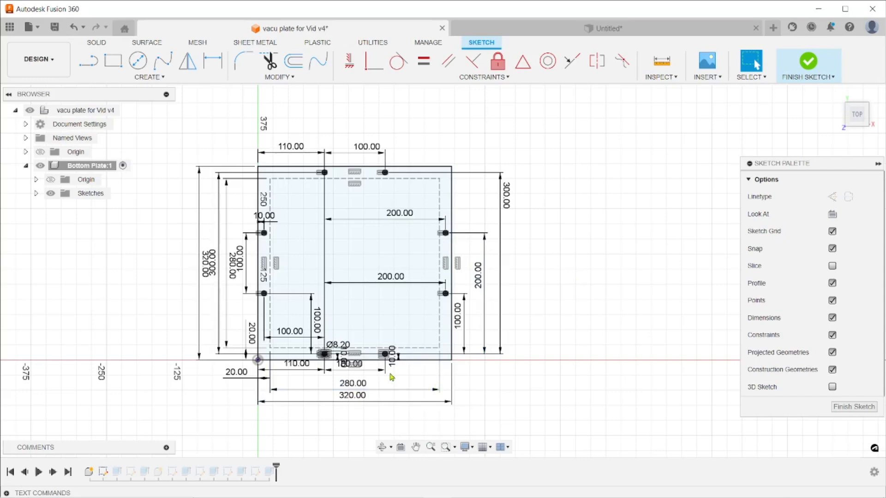
{"action": "scroll", "coordinate": [391, 378], "scroll_direction": "up", "scroll_amount": 6}
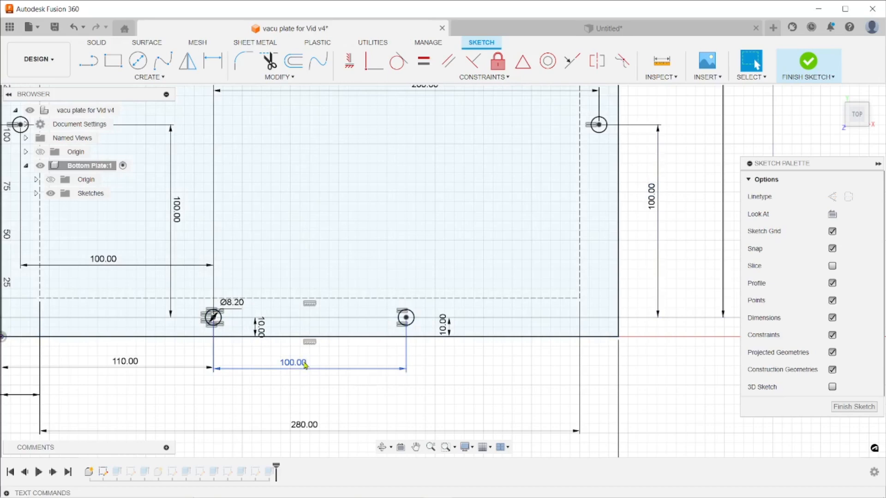
{"action": "scroll", "coordinate": [305, 365], "scroll_direction": "down", "scroll_amount": 5}
{"action": "middle_click_drag", "start_coordinate": [305, 365], "coordinate": [396, 379]}
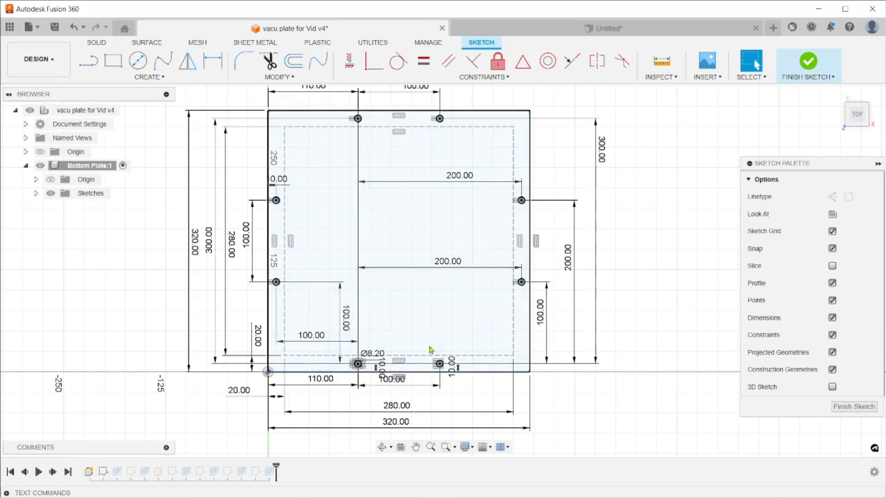
Step: Return to the untitled design and place eight sketch points freehand inside the square, two near each side
{"action": "left_click", "coordinate": [528, 30]}
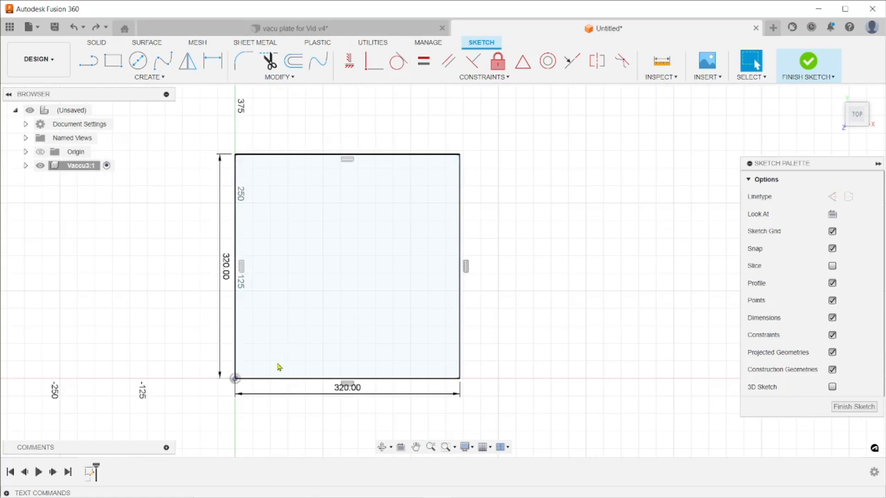
{"action": "left_click", "coordinate": [140, 77]}
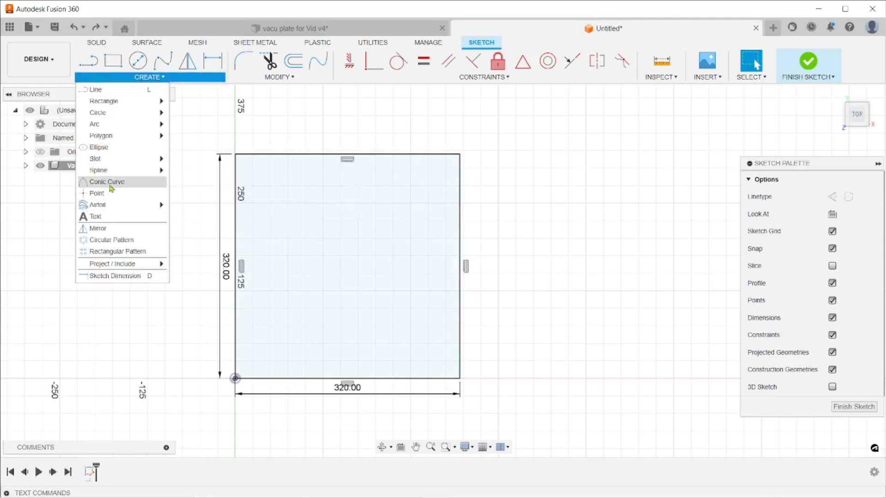
{"action": "left_click", "coordinate": [97, 193]}
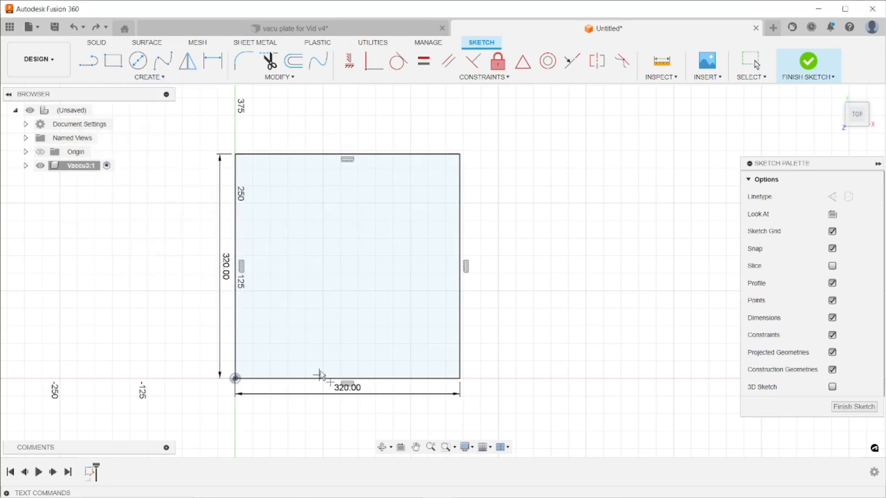
{"action": "left_click", "coordinate": [310, 355]}
{"action": "left_click", "coordinate": [386, 356]}
{"action": "left_click", "coordinate": [258, 316]}
{"action": "left_click", "coordinate": [258, 230]}
{"action": "left_click", "coordinate": [299, 176]}
{"action": "left_click", "coordinate": [387, 176]}
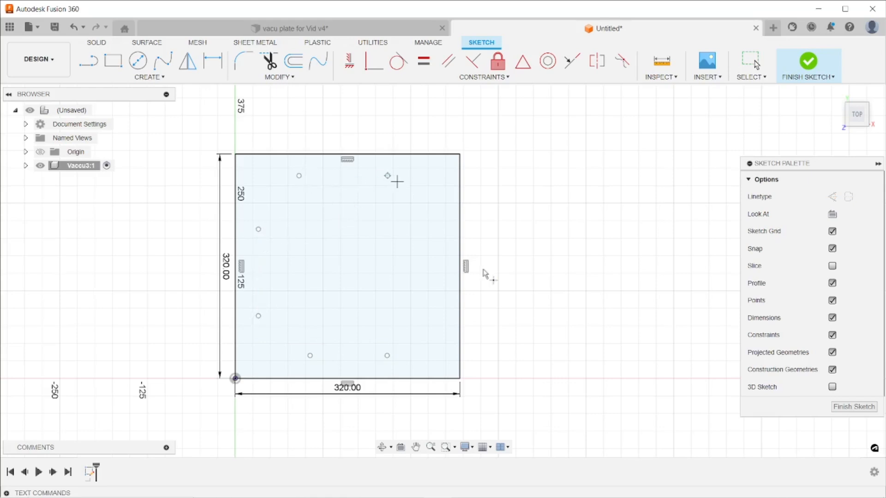
{"action": "left_click", "coordinate": [428, 221]}
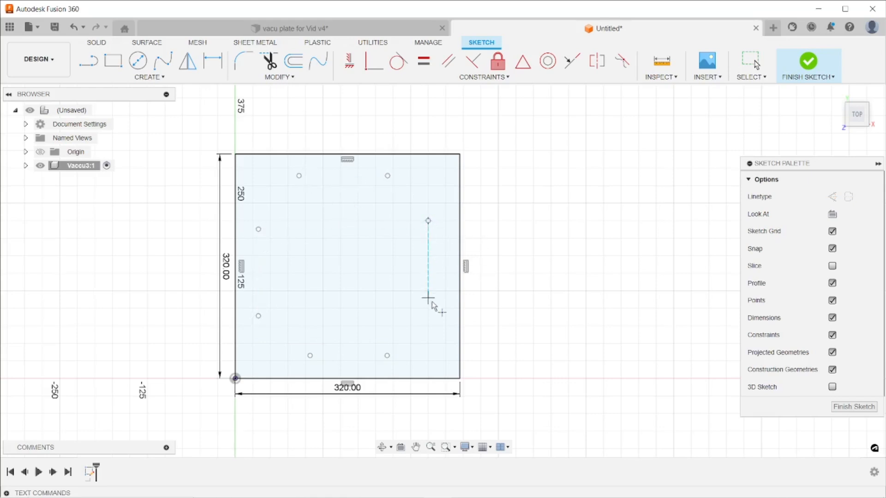
{"action": "left_click", "coordinate": [428, 301]}
{"action": "right_click", "coordinate": [535, 303]}
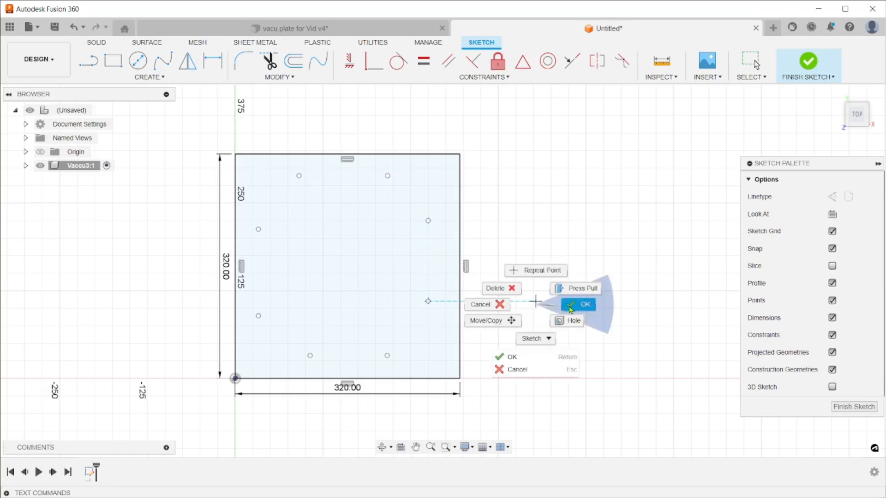
{"action": "left_click", "coordinate": [579, 304]}
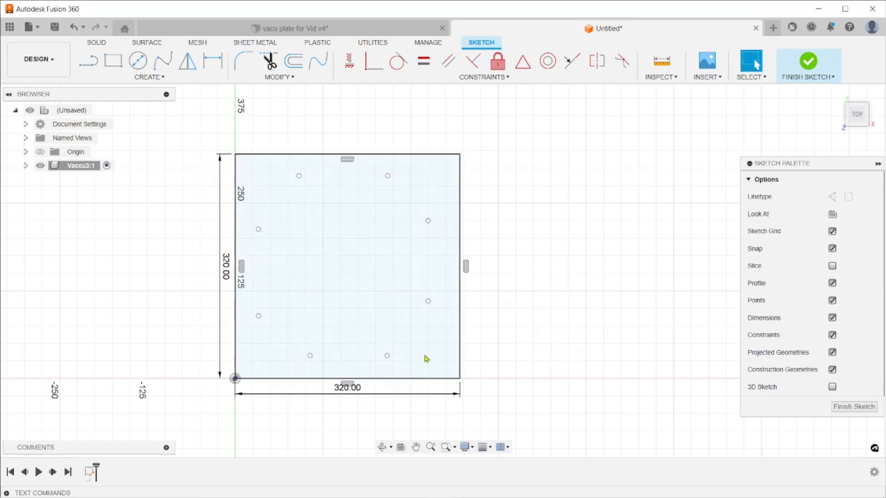
Step: Try moving the right-hand sketch point near the square's lower edge, and revert the move
{"action": "mouse_move", "coordinate": [387, 359]}
{"action": "left_mouse_down"}
{"action": "mouse_move", "coordinate": [403, 350]}
{"action": "mouse_move", "coordinate": [397, 359]}
{"action": "left_mouse_up"}
{"action": "left_click", "coordinate": [387, 356]}
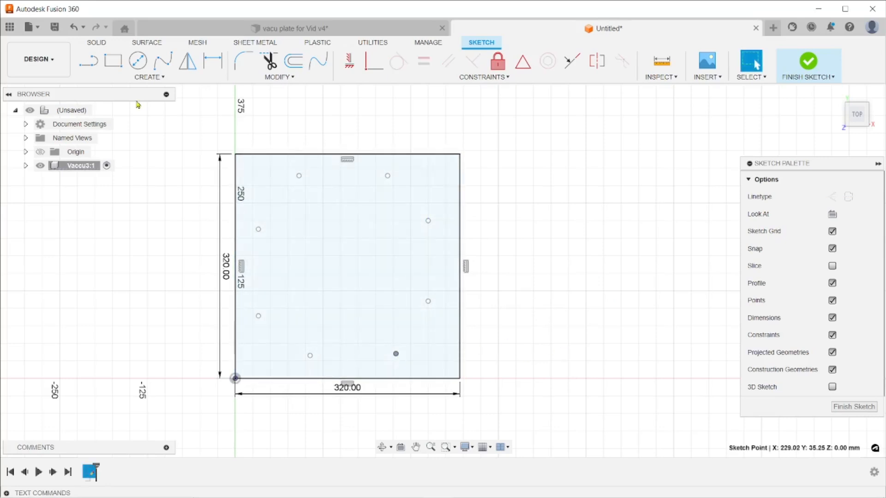
{"action": "key", "text": "Escape"}
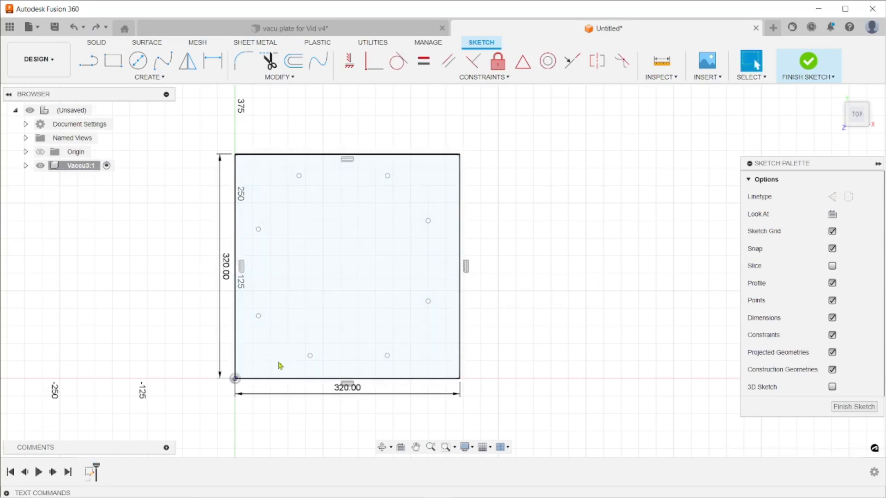
Step: Dimension the horizontal spacing between the two sketch points near the square's lower edge as 100 mm
{"action": "scroll", "coordinate": [284, 369], "scroll_direction": "down", "scroll_amount": 2}
{"action": "scroll", "coordinate": [289, 390], "scroll_direction": "up", "scroll_amount": 5}
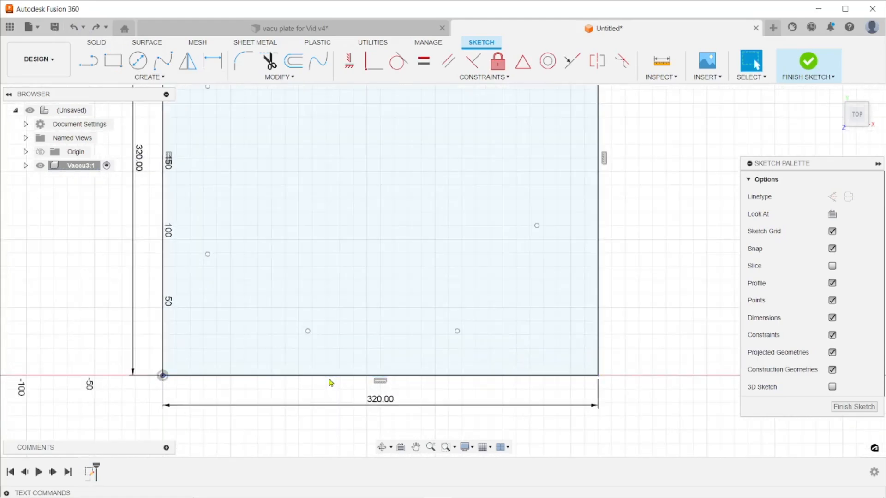
{"action": "left_click", "coordinate": [208, 43]}
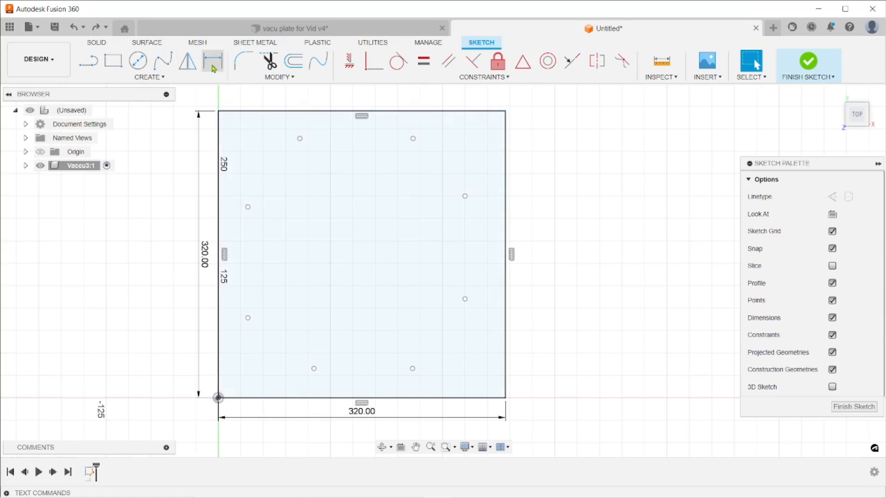
{"action": "left_click", "coordinate": [213, 65]}
{"action": "left_click", "coordinate": [314, 368]}
{"action": "left_click", "coordinate": [412, 369]}
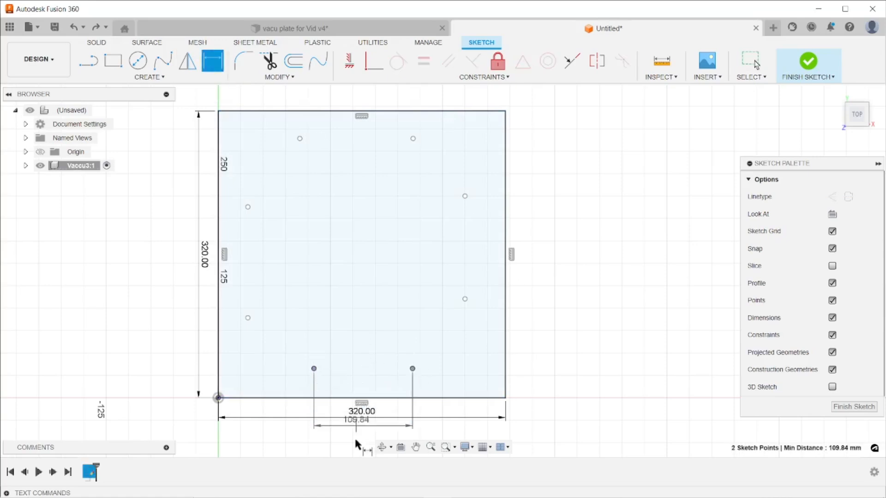
{"action": "left_click", "coordinate": [360, 432]}
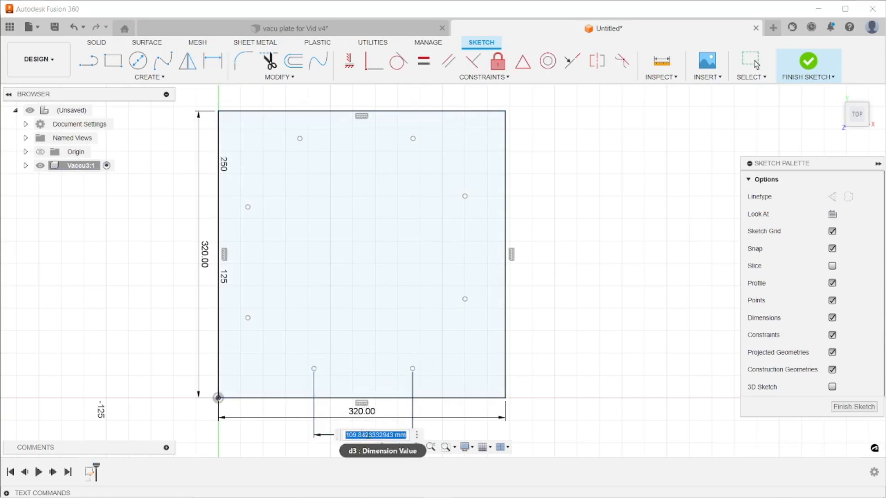
{"action": "type", "text": "10"}
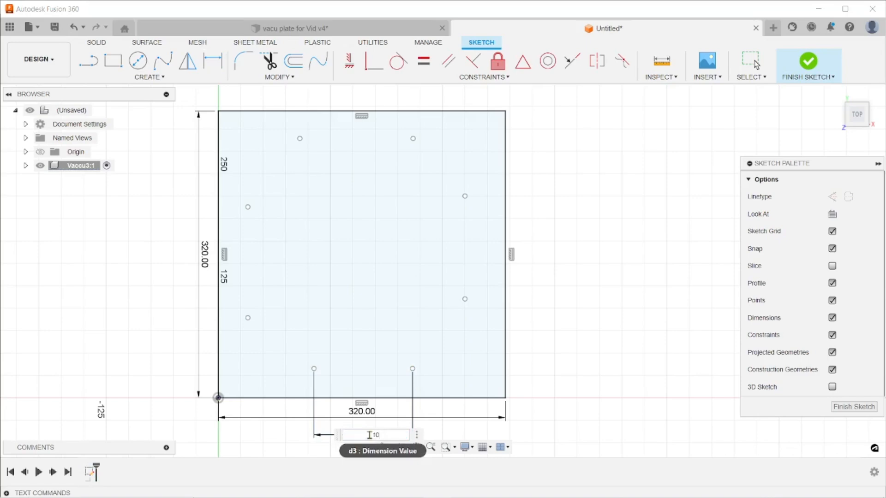
{"action": "type", "text": "0"}
{"action": "key", "text": "Return"}
Step: Rearrange the dimensions beneath the square so the 320 mm width sits below the 100 mm point spacing
{"action": "scroll", "coordinate": [386, 380], "scroll_direction": "up", "scroll_amount": 1}
{"action": "scroll", "coordinate": [381, 376], "scroll_direction": "down", "scroll_amount": 3}
{"action": "middle_click_drag", "start_coordinate": [380, 375], "coordinate": [379, 225]}
{"action": "scroll", "coordinate": [378, 225], "scroll_direction": "up", "scroll_amount": 1}
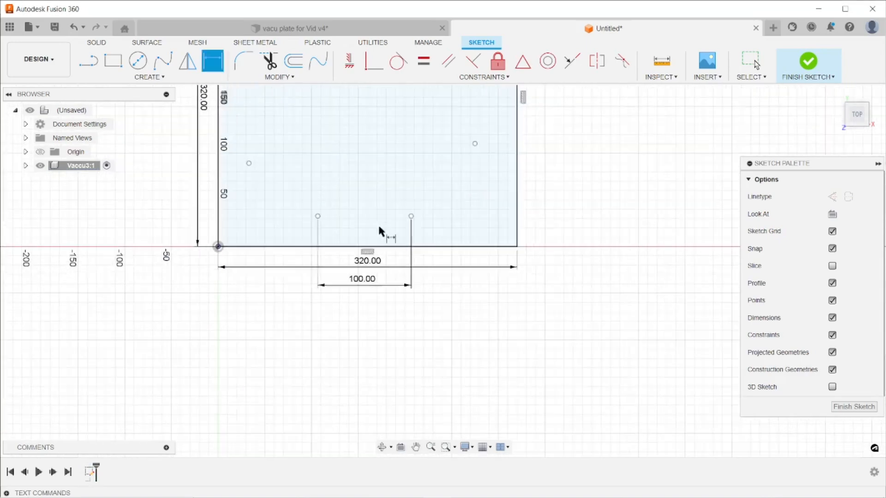
{"action": "scroll", "coordinate": [379, 229], "scroll_direction": "up", "scroll_amount": 2}
{"action": "mouse_move", "coordinate": [358, 285]}
{"action": "left_mouse_down"}
{"action": "mouse_move", "coordinate": [354, 328]}
{"action": "mouse_move", "coordinate": [364, 340]}
{"action": "left_mouse_up"}
Step: Dimension the left-hand point near the square's lower edge 10 mm vertically from the origin
{"action": "key", "text": "d"}
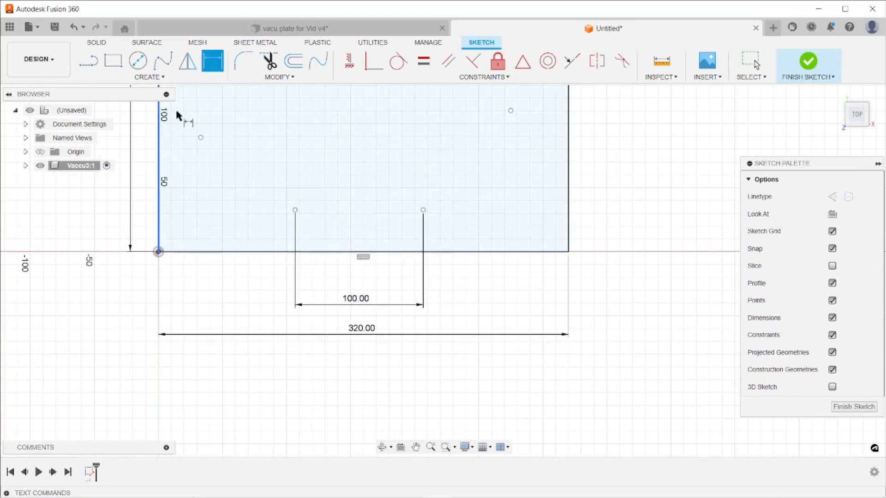
{"action": "left_click", "coordinate": [159, 253]}
{"action": "left_click", "coordinate": [295, 211]}
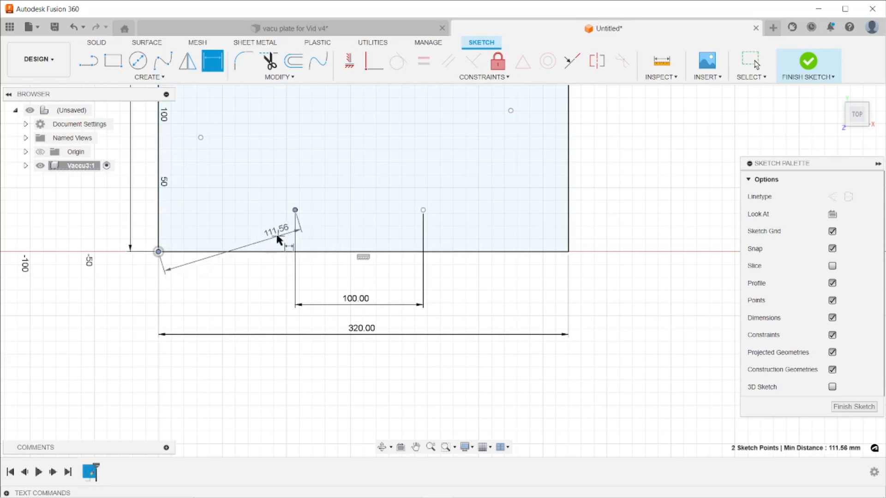
{"action": "left_click", "coordinate": [308, 233]}
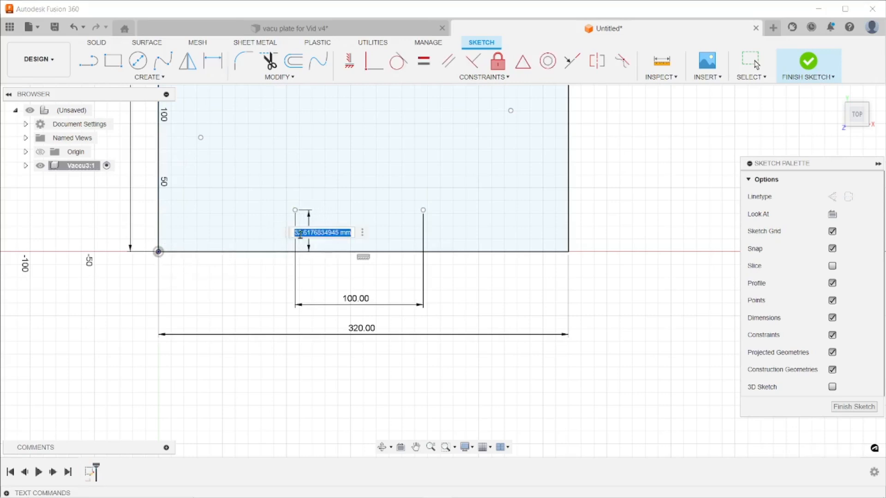
{"action": "type", "text": "10"}
{"action": "key", "text": "Return"}
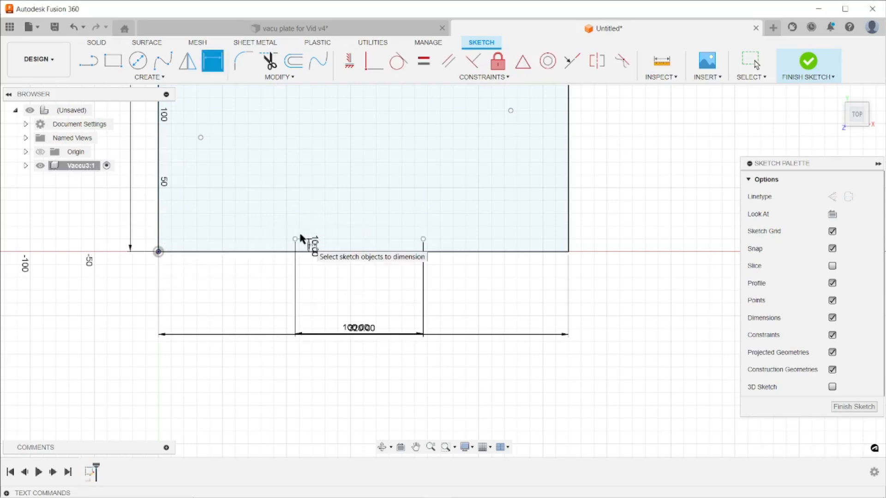
{"action": "key", "text": "Escape"}
Step: Dimension the left-hand point near the square's lower edge 110 mm horizontally from the origin
{"action": "key", "text": "F6"}
{"action": "scroll", "coordinate": [442, 243], "scroll_direction": "up", "scroll_amount": 2}
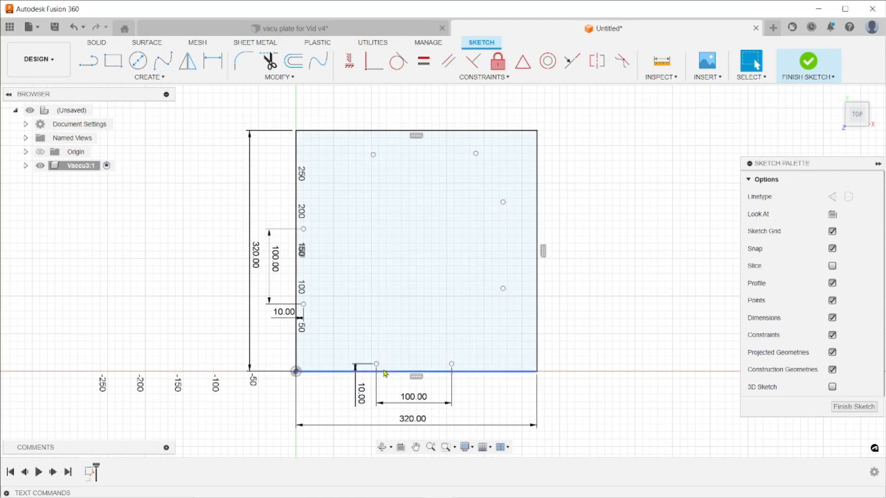
{"action": "mouse_move", "coordinate": [377, 364]}
{"action": "left_mouse_down"}
{"action": "mouse_move", "coordinate": [393, 368]}
{"action": "mouse_move", "coordinate": [351, 369]}
{"action": "mouse_move", "coordinate": [417, 370]}
{"action": "mouse_move", "coordinate": [348, 369]}
{"action": "mouse_move", "coordinate": [412, 370]}
{"action": "mouse_move", "coordinate": [364, 369]}
{"action": "mouse_move", "coordinate": [403, 371]}
{"action": "left_mouse_up"}
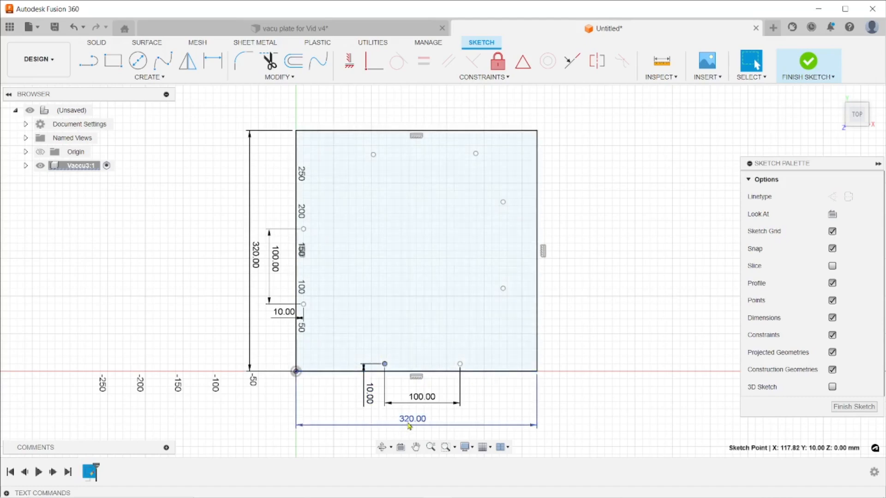
{"action": "left_click", "coordinate": [212, 61]}
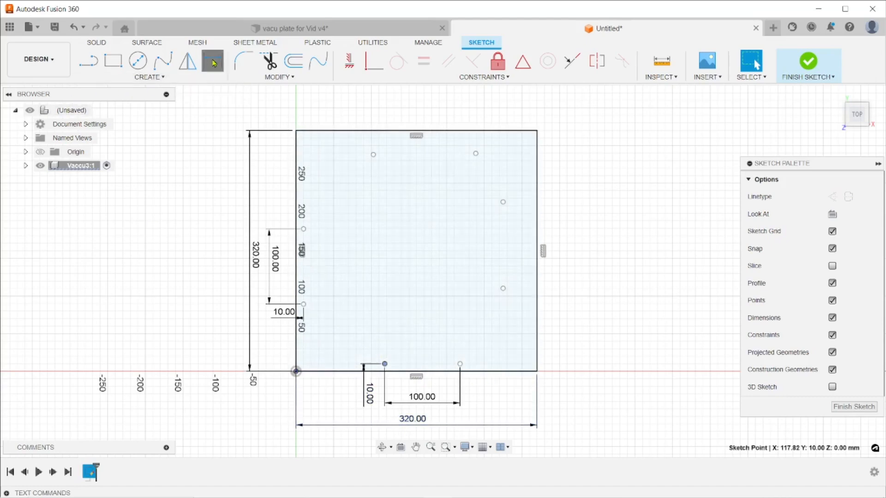
{"action": "left_click", "coordinate": [296, 372]}
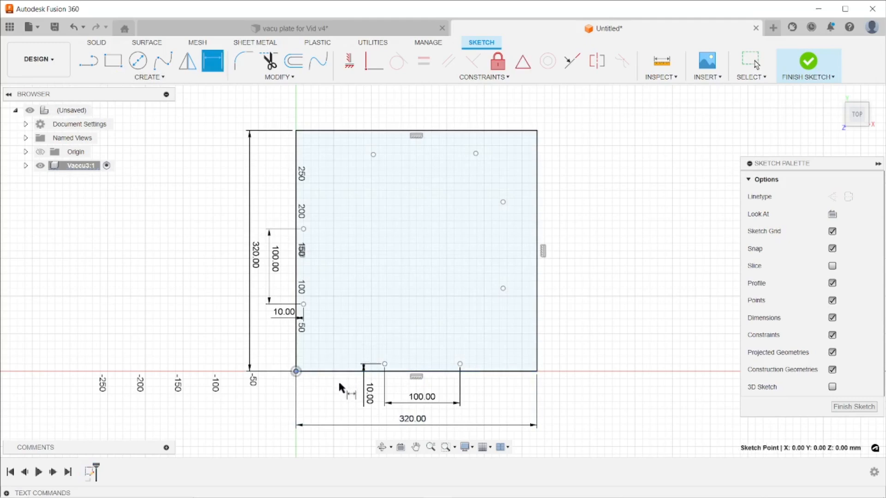
{"action": "left_click", "coordinate": [385, 365]}
{"action": "left_click", "coordinate": [333, 400]}
{"action": "type", "text": "110"}
{"action": "key", "text": "Return"}
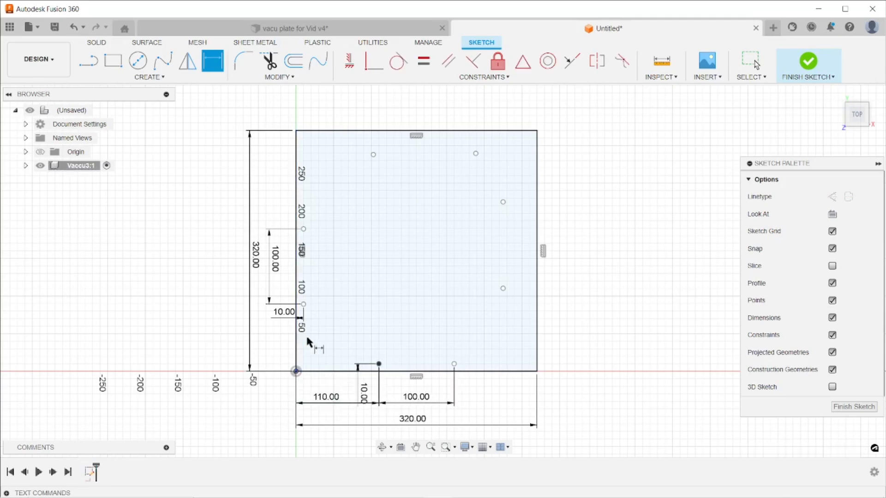
Step: Dimension the lower of the two points near the square's left edge 110 mm vertically from the origin
{"action": "left_click", "coordinate": [296, 372]}
{"action": "left_click", "coordinate": [303, 304]}
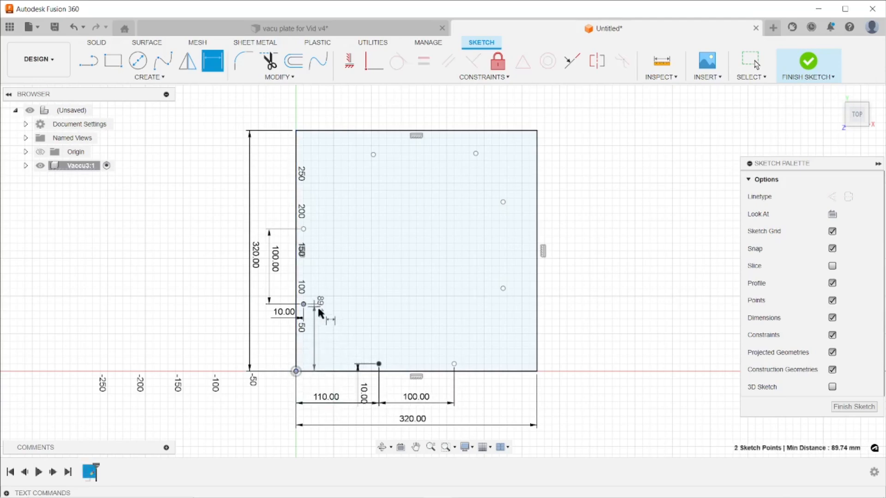
{"action": "left_click", "coordinate": [326, 328]}
{"action": "type", "text": "110"}
{"action": "key", "text": "Return"}
{"action": "key", "text": "Escape"}
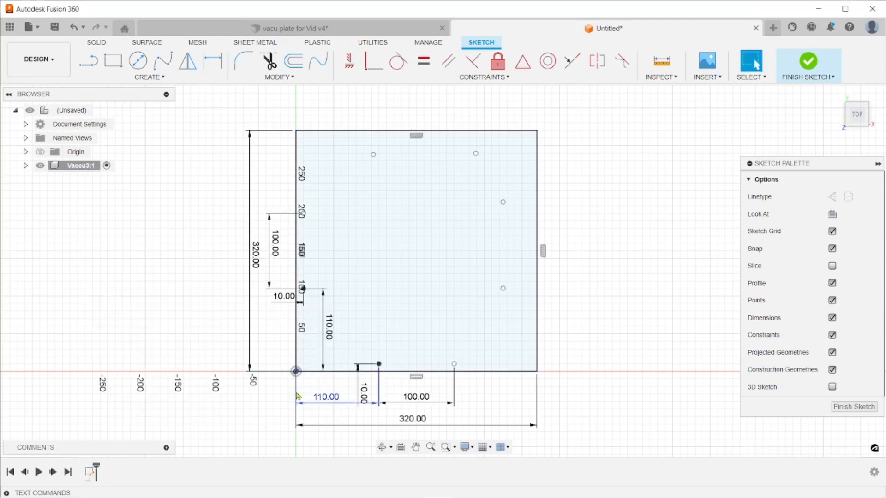
Step: Align the two points near the square's lower edge horizontally with a Horizontal/Vertical constraint
{"action": "scroll", "coordinate": [374, 364], "scroll_direction": "up", "scroll_amount": 4}
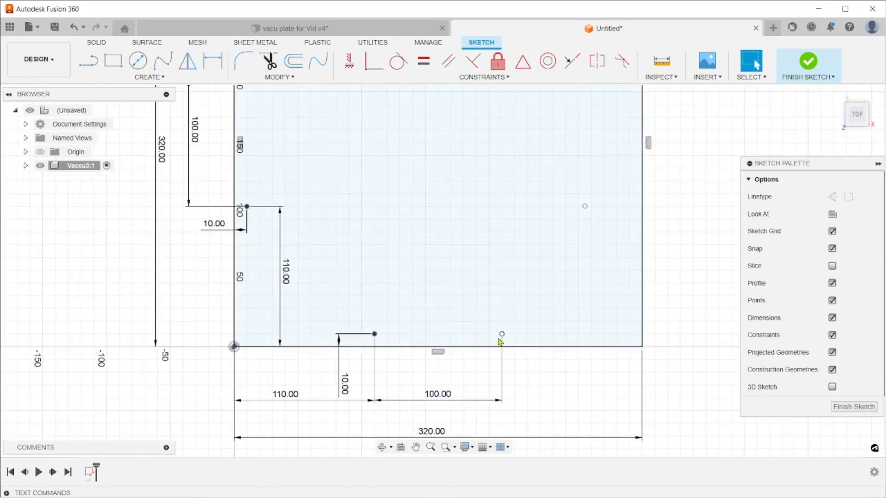
{"action": "mouse_move", "coordinate": [502, 335]}
{"action": "left_mouse_down"}
{"action": "mouse_move", "coordinate": [518, 332]}
{"action": "mouse_move", "coordinate": [478, 241]}
{"action": "mouse_move", "coordinate": [540, 338]}
{"action": "mouse_move", "coordinate": [517, 305]}
{"action": "mouse_move", "coordinate": [510, 265]}
{"action": "mouse_move", "coordinate": [506, 313]}
{"action": "mouse_move", "coordinate": [497, 308]}
{"action": "mouse_move", "coordinate": [502, 300]}
{"action": "mouse_move", "coordinate": [482, 322]}
{"action": "left_mouse_up"}
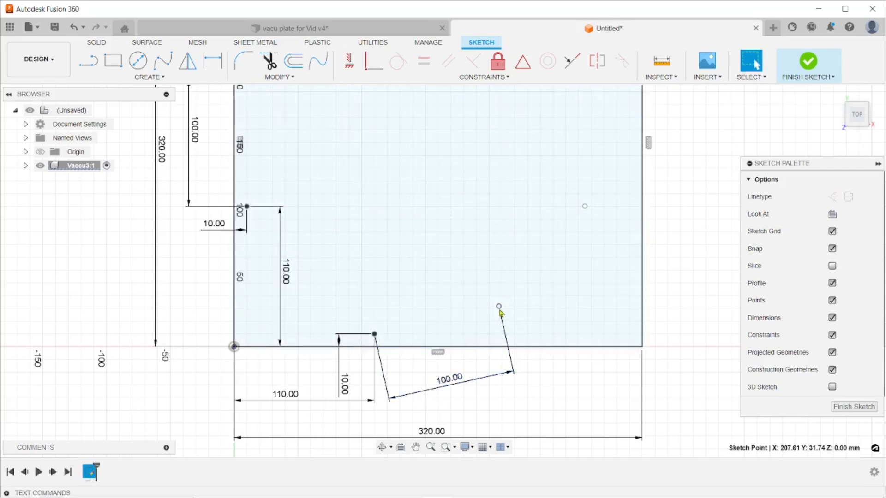
{"action": "left_click_drag", "start_coordinate": [493, 300], "coordinate": [500, 310]}
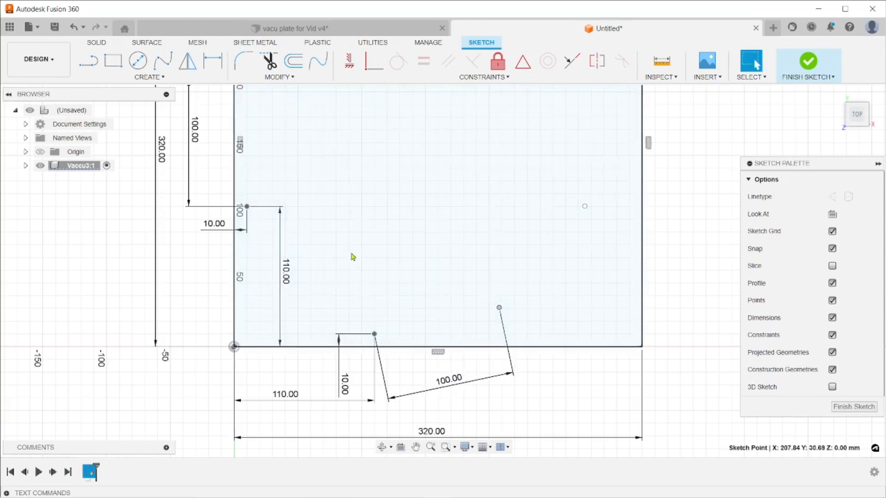
{"action": "left_click", "coordinate": [348, 61]}
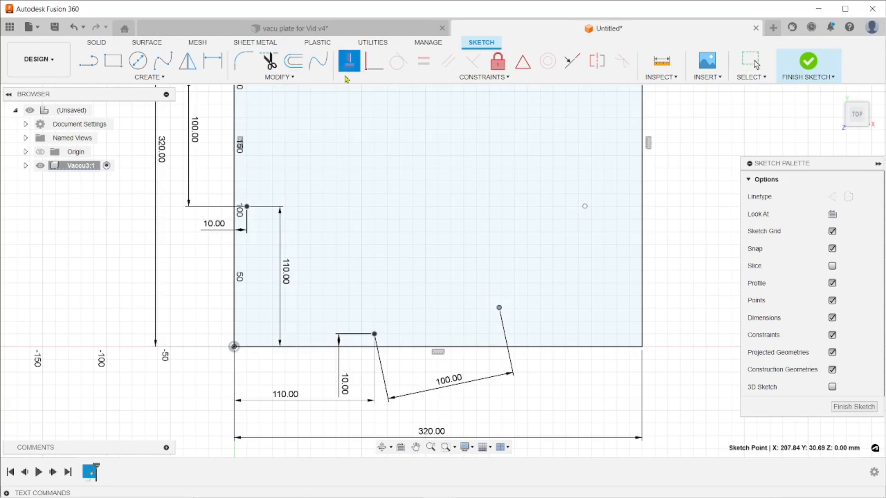
{"action": "left_click", "coordinate": [375, 334]}
{"action": "left_click", "coordinate": [500, 308]}
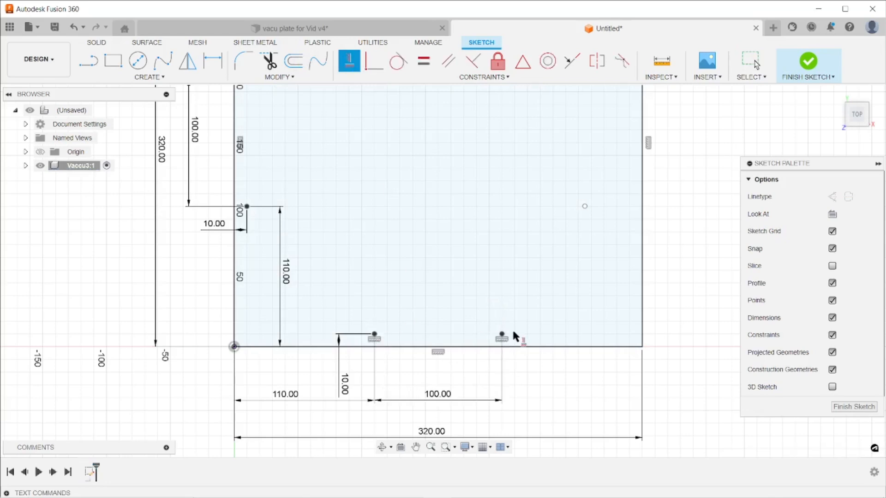
{"action": "right_click", "coordinate": [531, 375]}
{"action": "left_click", "coordinate": [572, 373]}
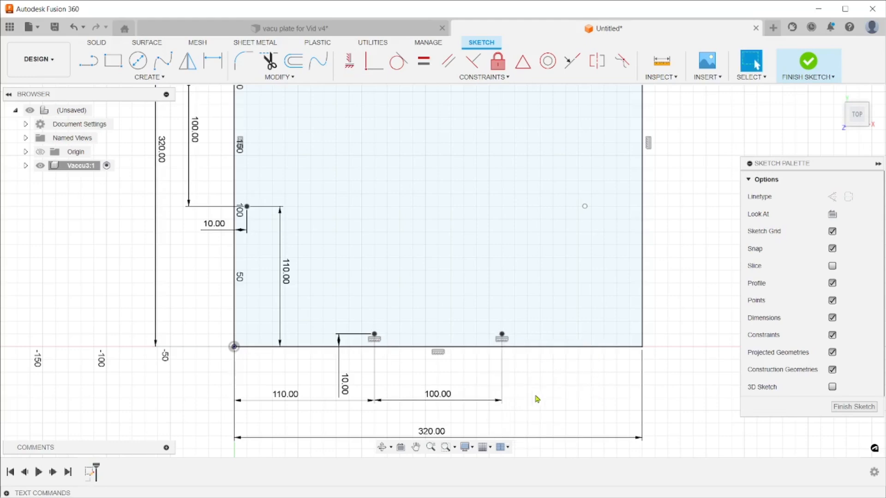
Step: Align the two points near the square's left edge vertically with a Horizontal/Vertical constraint
{"action": "middle_click_drag", "start_coordinate": [523, 256], "coordinate": [714, 373]}
{"action": "middle_click_drag", "start_coordinate": [562, 288], "coordinate": [516, 349]}
{"action": "scroll", "coordinate": [493, 234], "scroll_direction": "down", "scroll_amount": 1}
{"action": "middle_click_drag", "start_coordinate": [492, 234], "coordinate": [466, 115]}
{"action": "scroll", "coordinate": [488, 208], "scroll_direction": "down", "scroll_amount": 3}
{"action": "mouse_move", "coordinate": [488, 207]}
{"action": "middle_mouse_down"}
{"action": "mouse_move", "coordinate": [484, 190]}
{"action": "mouse_move", "coordinate": [472, 204]}
{"action": "mouse_move", "coordinate": [455, 281]}
{"action": "middle_mouse_up"}
{"action": "scroll", "coordinate": [484, 193], "scroll_direction": "down", "scroll_amount": 4}
{"action": "scroll", "coordinate": [482, 195], "scroll_direction": "up", "scroll_amount": 2}
{"action": "scroll", "coordinate": [452, 281], "scroll_direction": "down", "scroll_amount": 3}
{"action": "scroll", "coordinate": [451, 275], "scroll_direction": "up", "scroll_amount": 6}
{"action": "middle_click_drag", "start_coordinate": [400, 249], "coordinate": [430, 238]}
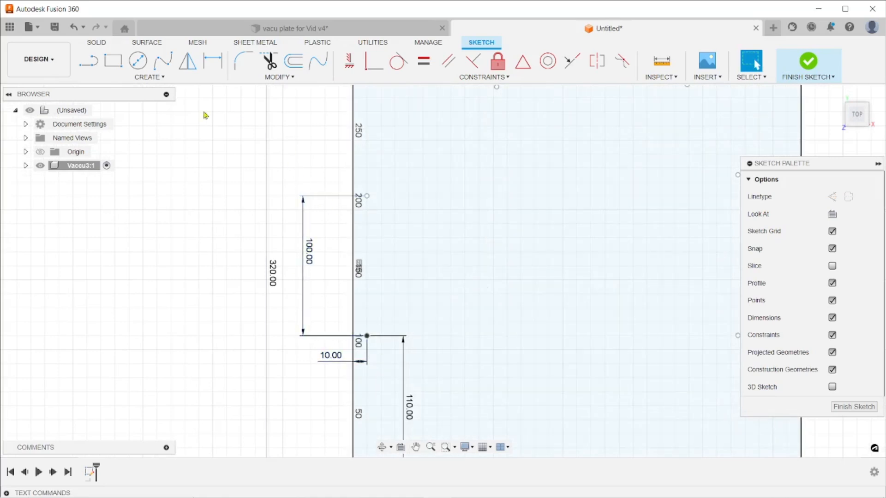
{"action": "left_click", "coordinate": [349, 61]}
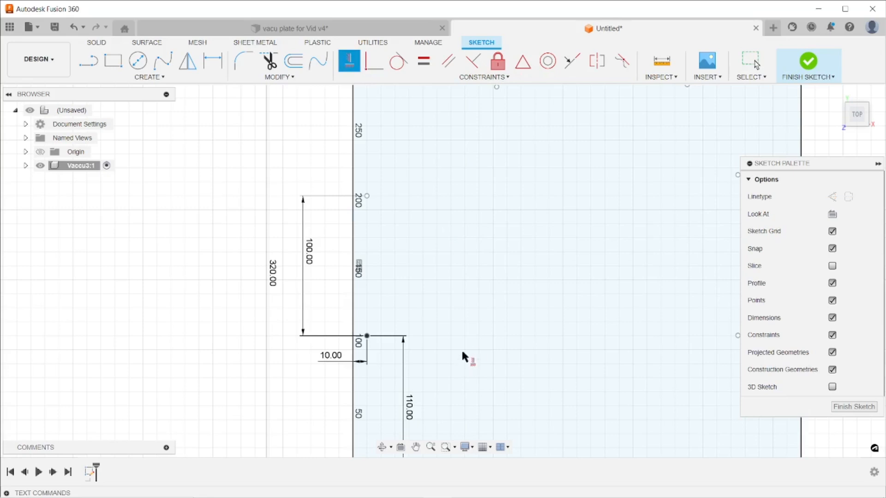
{"action": "left_click", "coordinate": [368, 336]}
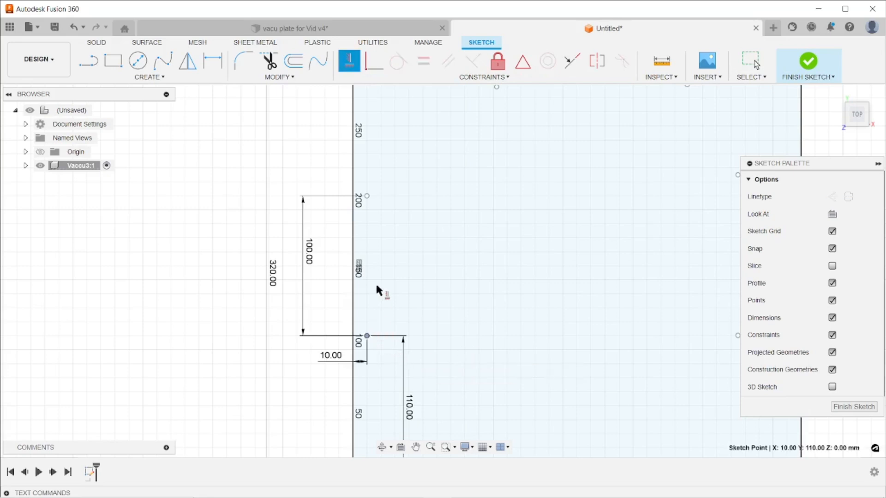
{"action": "left_click", "coordinate": [368, 196]}
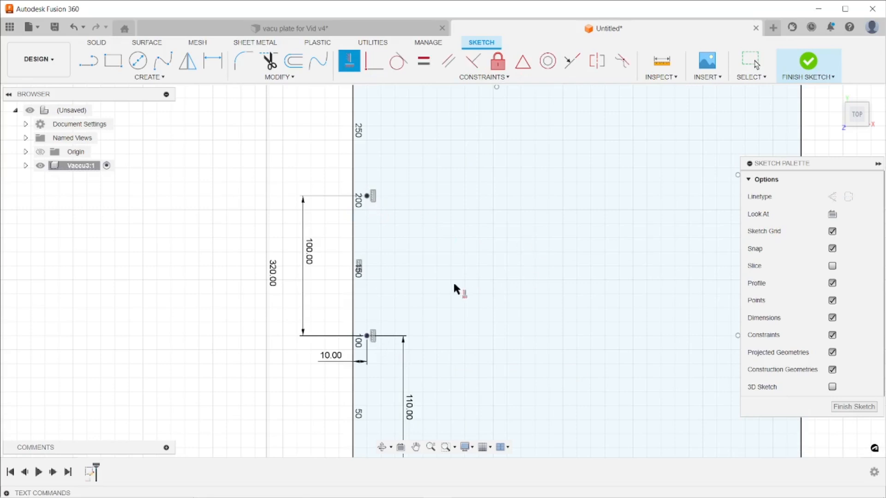
{"action": "scroll", "coordinate": [536, 242], "scroll_direction": "up", "scroll_amount": 2}
{"action": "right_click", "coordinate": [536, 243]}
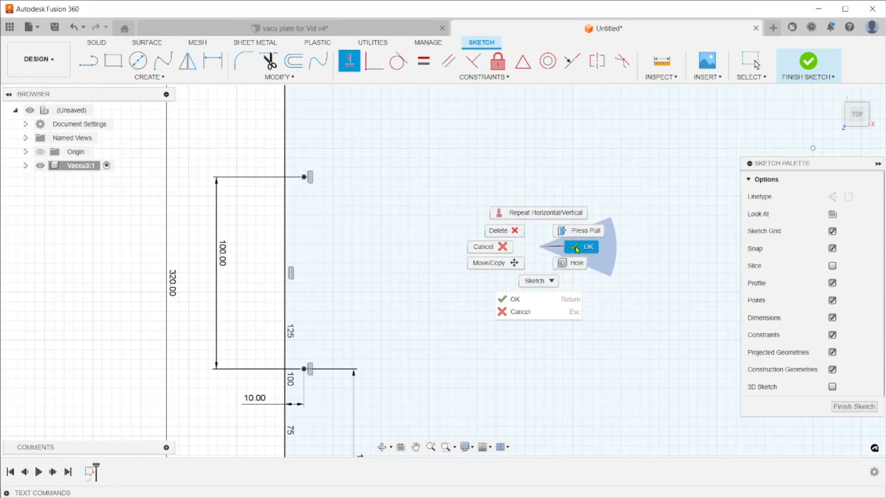
{"action": "left_click", "coordinate": [578, 249]}
Step: Constrain the lower point near the square's right edge to be horizontal with the lower point near the left edge
{"action": "scroll", "coordinate": [581, 301], "scroll_direction": "down", "scroll_amount": 5}
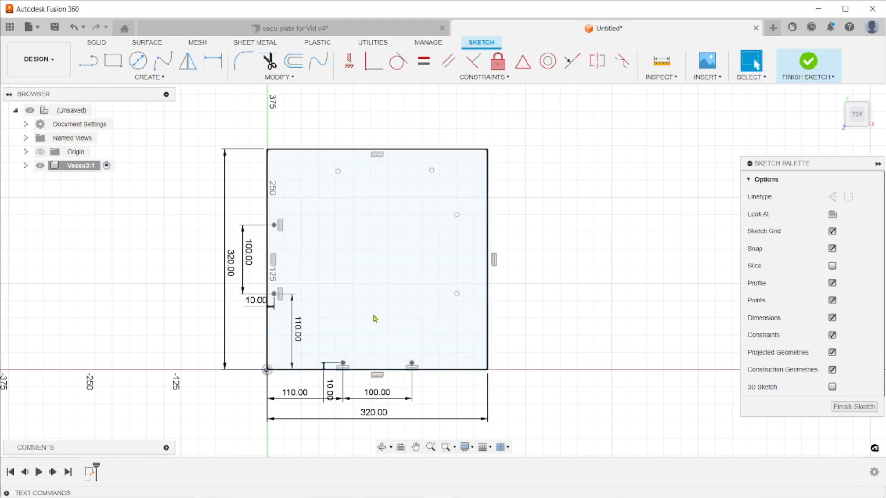
{"action": "scroll", "coordinate": [375, 318], "scroll_direction": "up", "scroll_amount": 2}
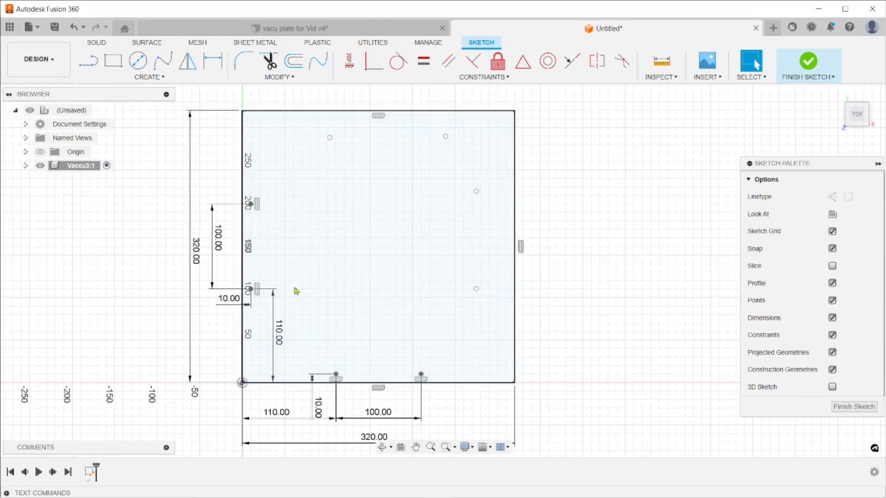
{"action": "scroll", "coordinate": [351, 126], "scroll_direction": "up", "scroll_amount": 1}
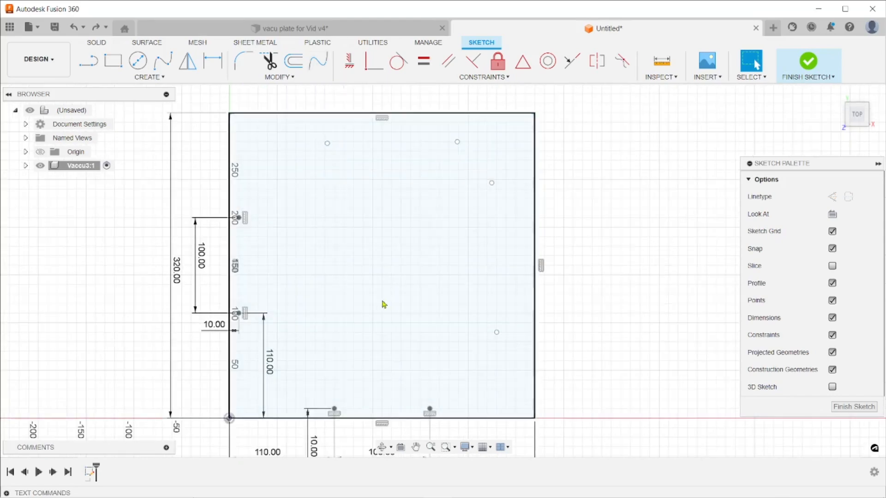
{"action": "left_click_drag", "start_coordinate": [498, 333], "coordinate": [508, 386]}
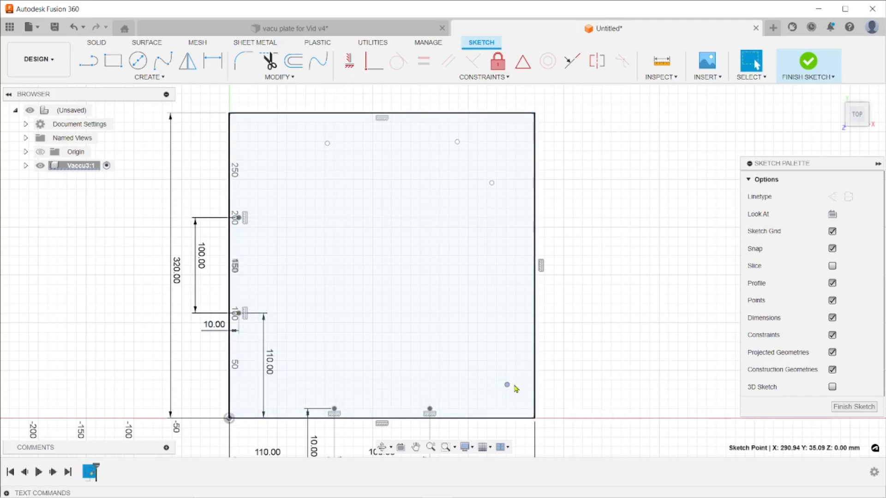
{"action": "left_click", "coordinate": [348, 70]}
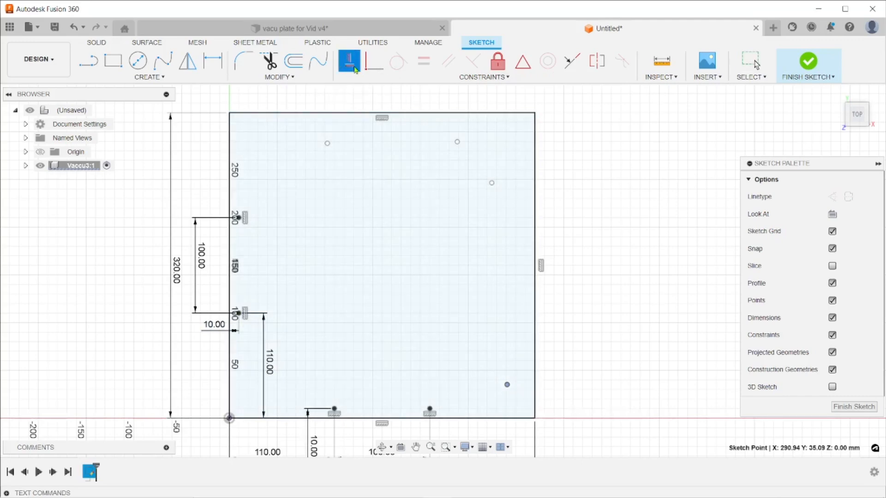
{"action": "left_click", "coordinate": [238, 314]}
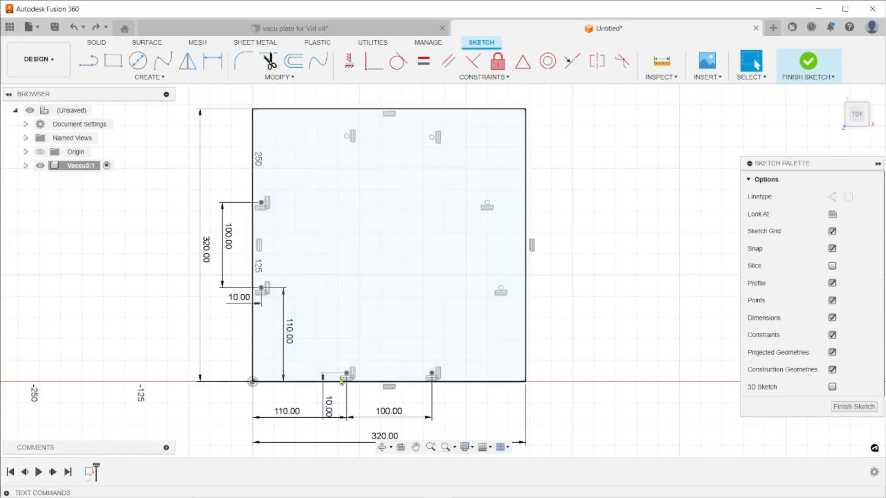
{"action": "scroll", "coordinate": [351, 371], "scroll_direction": "up", "scroll_amount": 3}
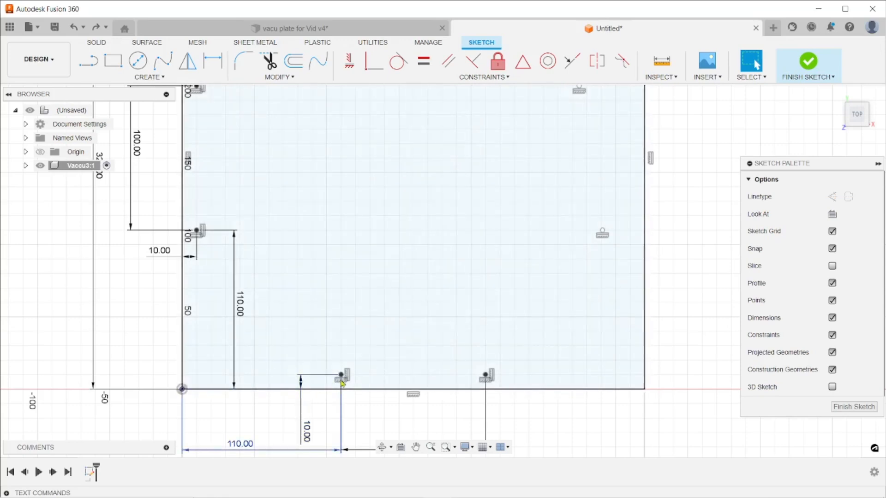
Step: Dimension the lower point near the square's right edge 200 mm horizontally from the left point near the lower edge
{"action": "scroll", "coordinate": [342, 385], "scroll_direction": "down", "scroll_amount": 2}
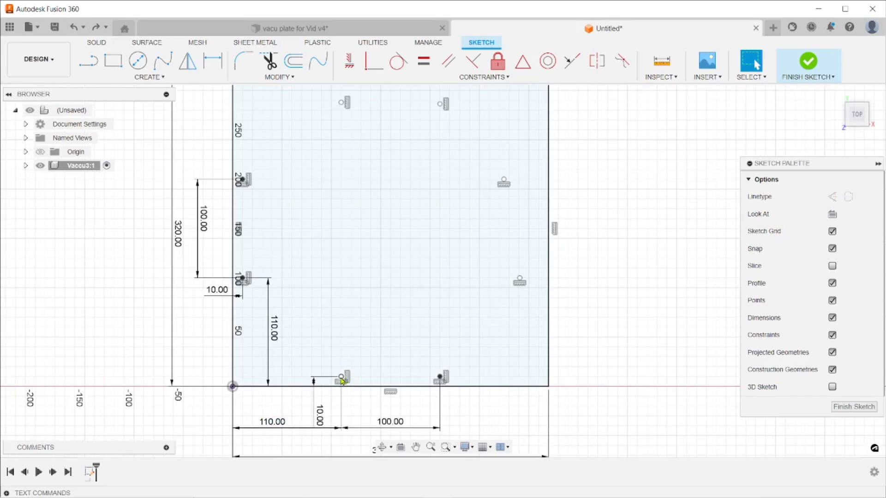
{"action": "key", "text": "d"}
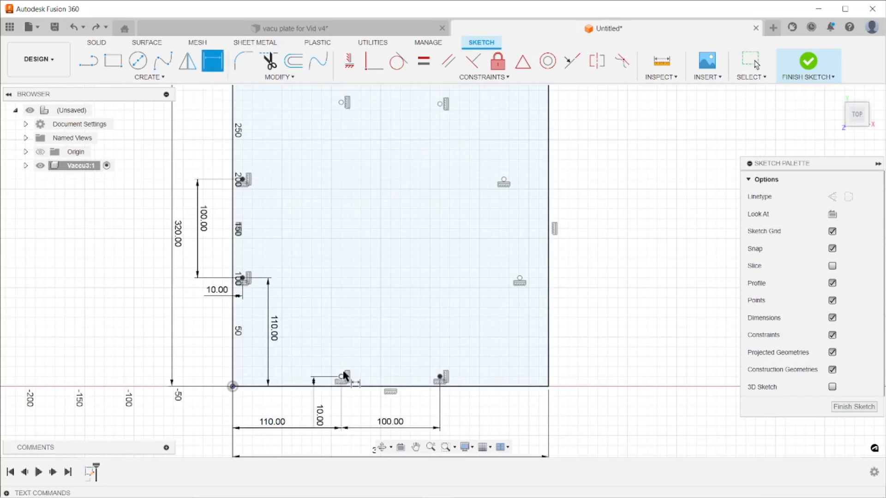
{"action": "left_click", "coordinate": [342, 380]}
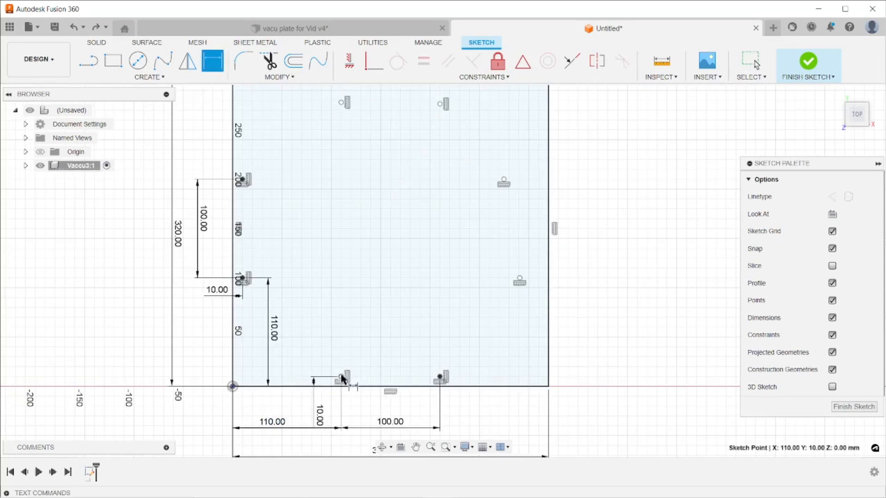
{"action": "left_click", "coordinate": [520, 280]}
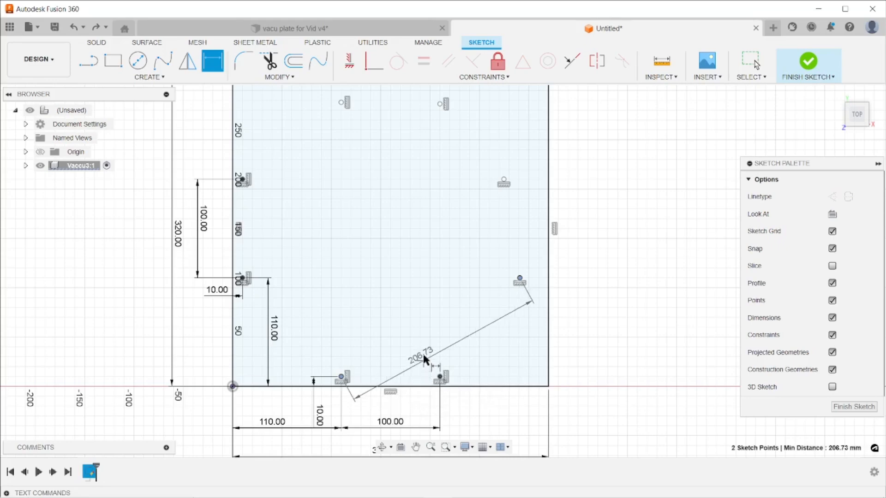
{"action": "left_click", "coordinate": [422, 393]}
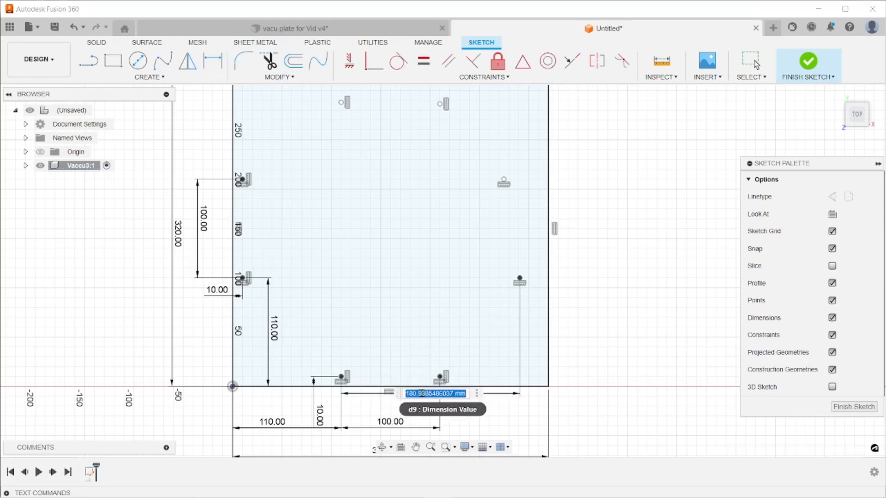
{"action": "type", "text": "200"}
{"action": "key", "text": "Return"}
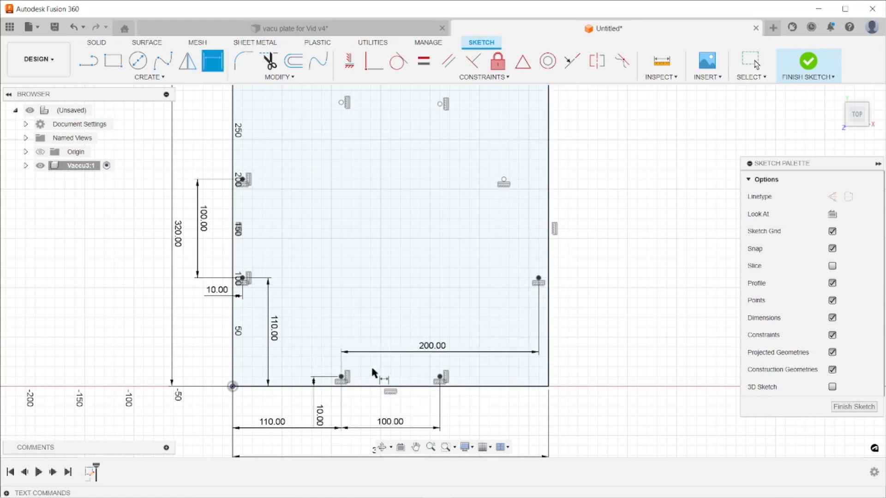
{"action": "right_click", "coordinate": [609, 319]}
{"action": "left_click", "coordinate": [554, 317]}
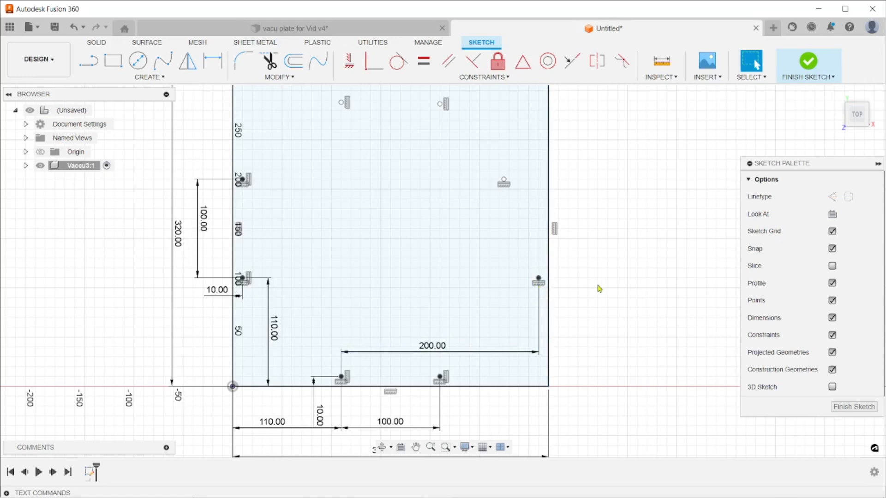
Step: Align the two points near the square's right edge vertically with a Horizontal/Vertical constraint
{"action": "left_click", "coordinate": [349, 62]}
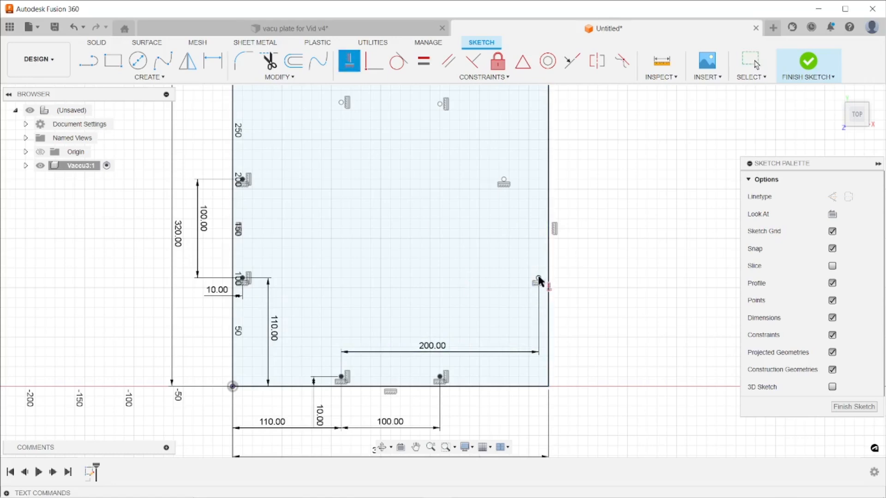
{"action": "left_click", "coordinate": [539, 279]}
{"action": "left_click", "coordinate": [504, 183]}
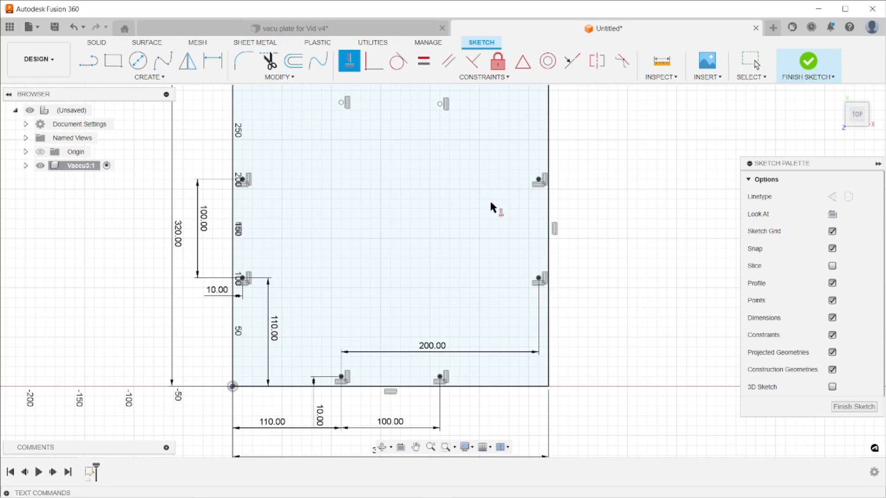
{"action": "right_click", "coordinate": [641, 254]}
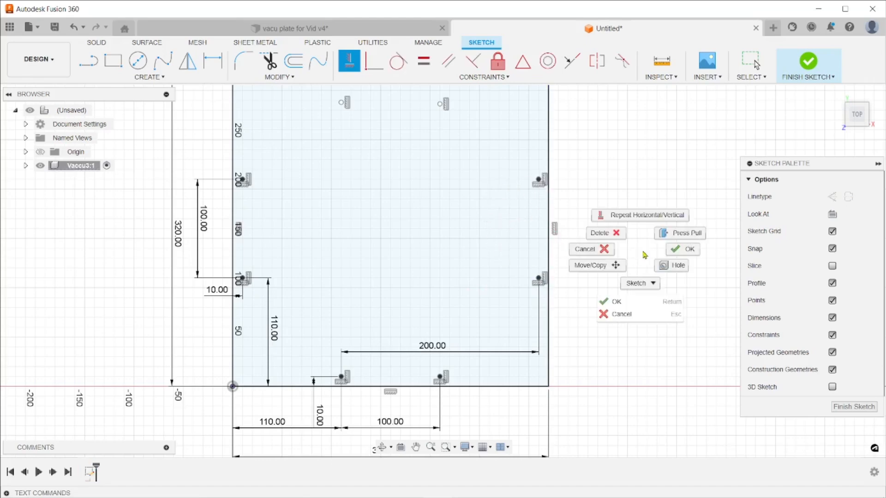
{"action": "left_click", "coordinate": [591, 249]}
Step: Dimension the left point near the square's upper edge 300 mm vertically from the left point near the lower edge
{"action": "mouse_move", "coordinate": [589, 276]}
{"action": "middle_mouse_down"}
{"action": "mouse_move", "coordinate": [591, 289]}
{"action": "mouse_move", "coordinate": [544, 357]}
{"action": "middle_mouse_up"}
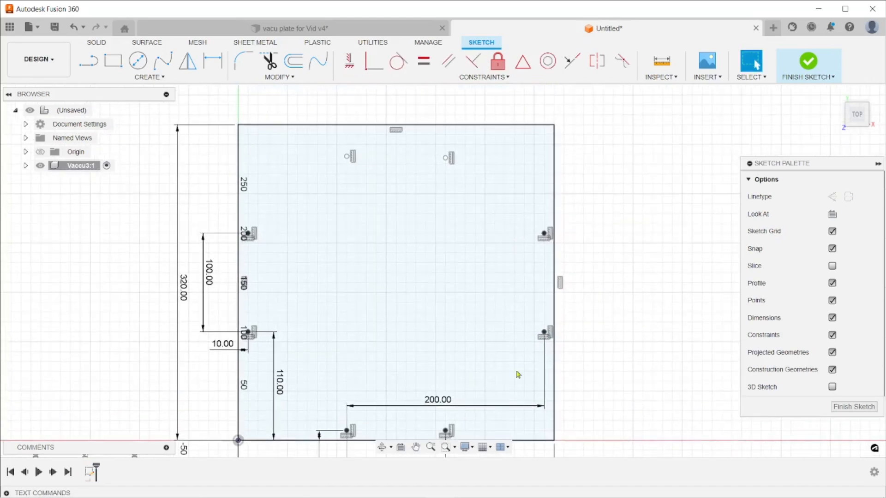
{"action": "middle_click_drag", "start_coordinate": [590, 338], "coordinate": [592, 305]}
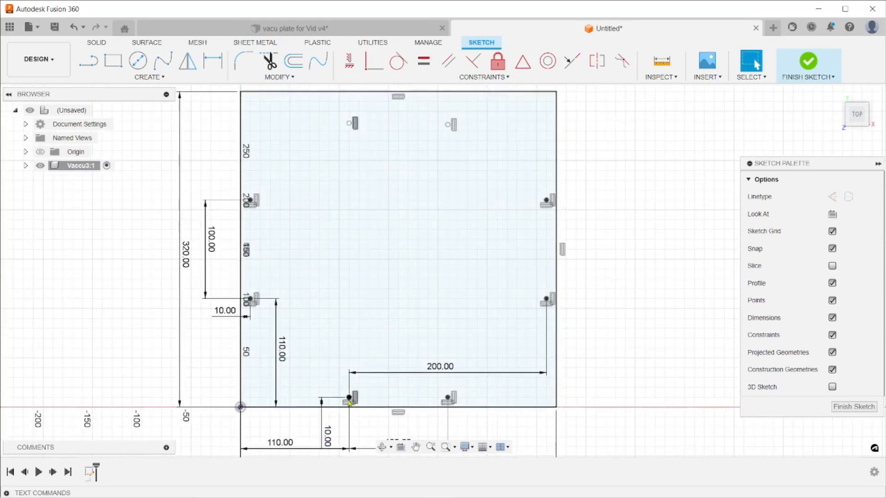
{"action": "left_click", "coordinate": [213, 61]}
{"action": "left_click", "coordinate": [348, 403]}
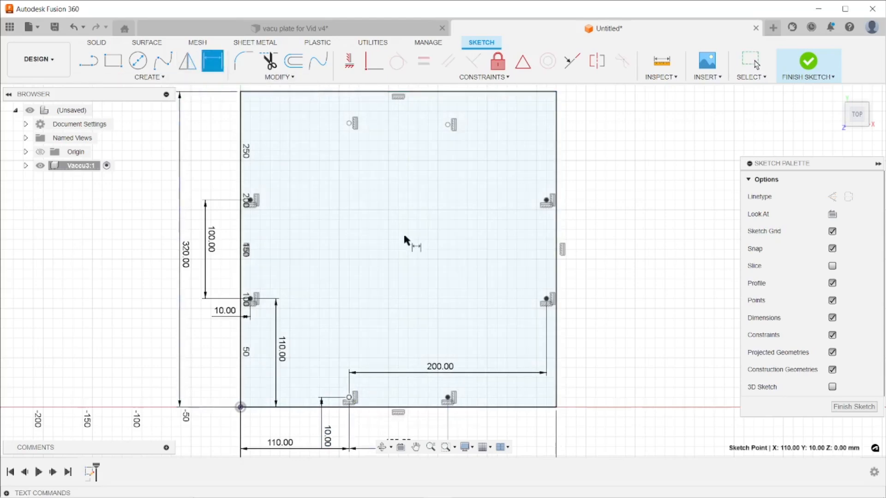
{"action": "left_click", "coordinate": [349, 123]}
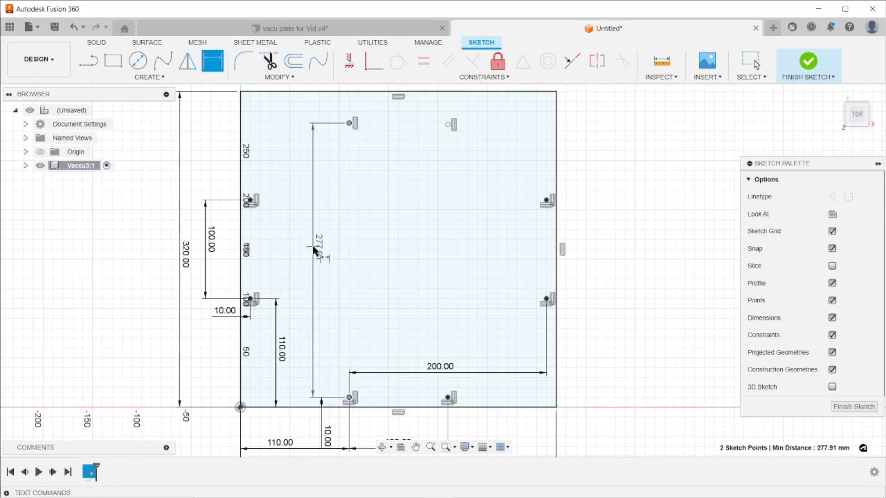
{"action": "left_click", "coordinate": [316, 243]}
{"action": "type", "text": "300"}
{"action": "key", "text": "Return"}
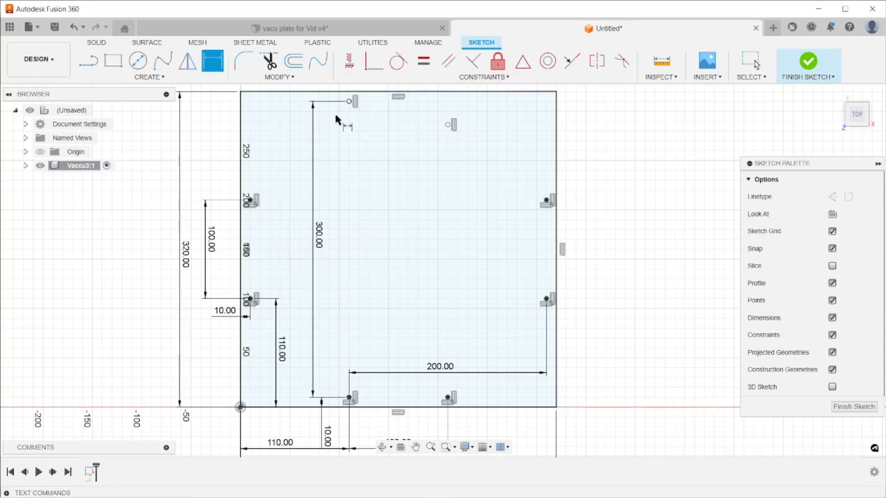
{"action": "right_click", "coordinate": [630, 217]}
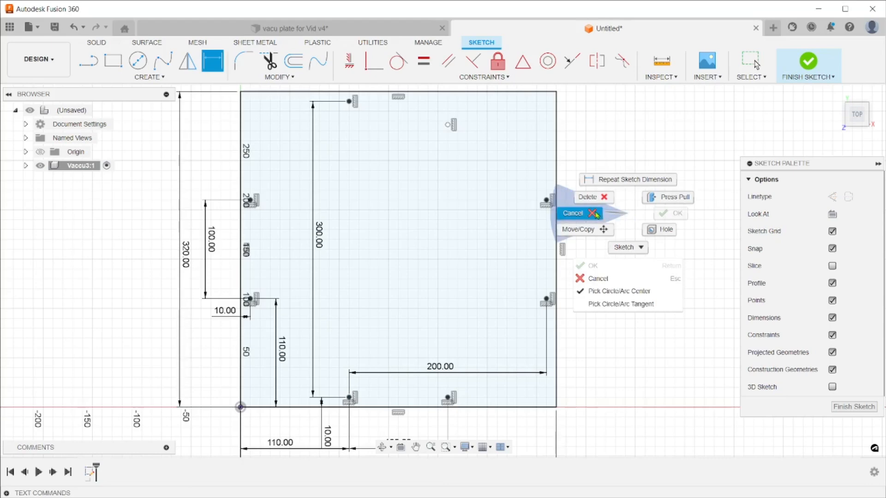
{"action": "left_click", "coordinate": [596, 213]}
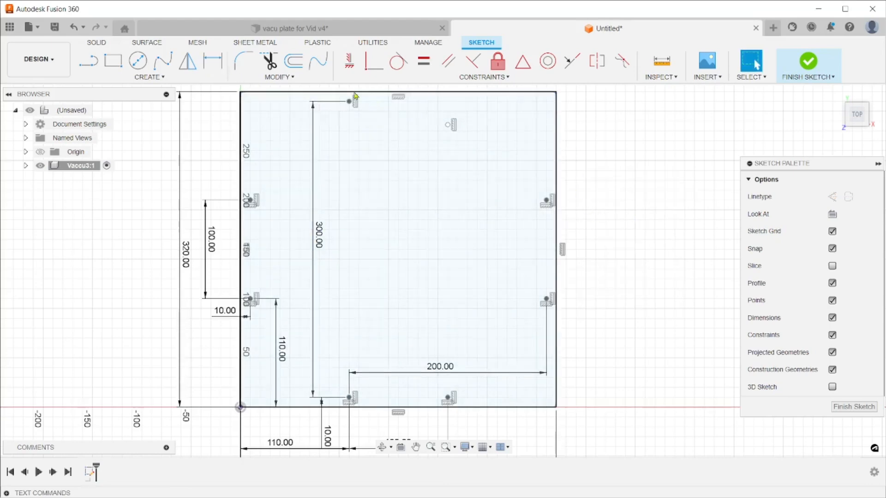
Step: Align the two points near the square's upper edge horizontally with a Horizontal/Vertical constraint
{"action": "left_click", "coordinate": [349, 63]}
{"action": "left_click", "coordinate": [350, 101]}
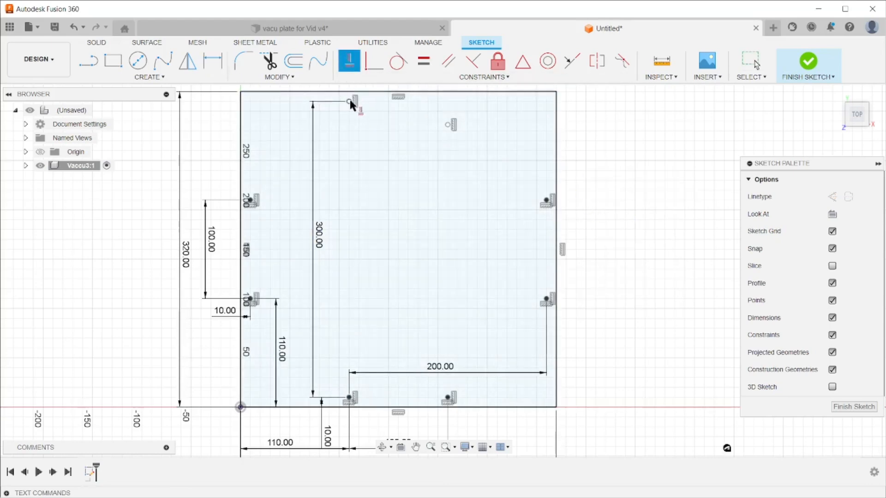
{"action": "left_click", "coordinate": [448, 124]}
{"action": "right_click", "coordinate": [598, 107]}
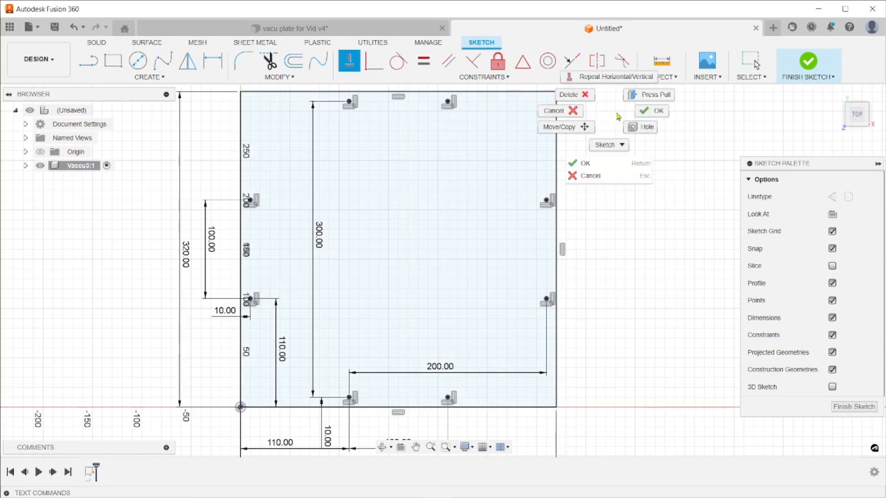
{"action": "left_click", "coordinate": [647, 113]}
Step: Finish the sketch and extrude the square profile -12 mm as a new body
{"action": "scroll", "coordinate": [621, 216], "scroll_direction": "up", "scroll_amount": 1}
{"action": "scroll", "coordinate": [621, 216], "scroll_direction": "down", "scroll_amount": 1}
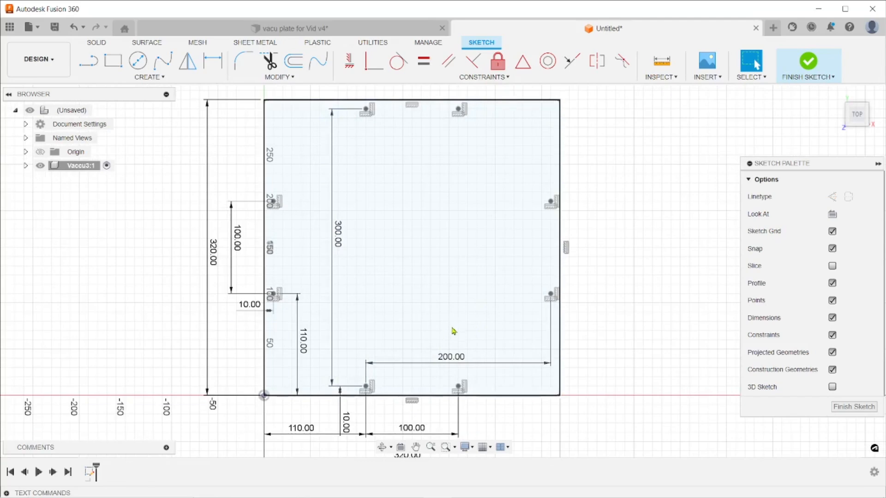
{"action": "left_click", "coordinate": [853, 407]}
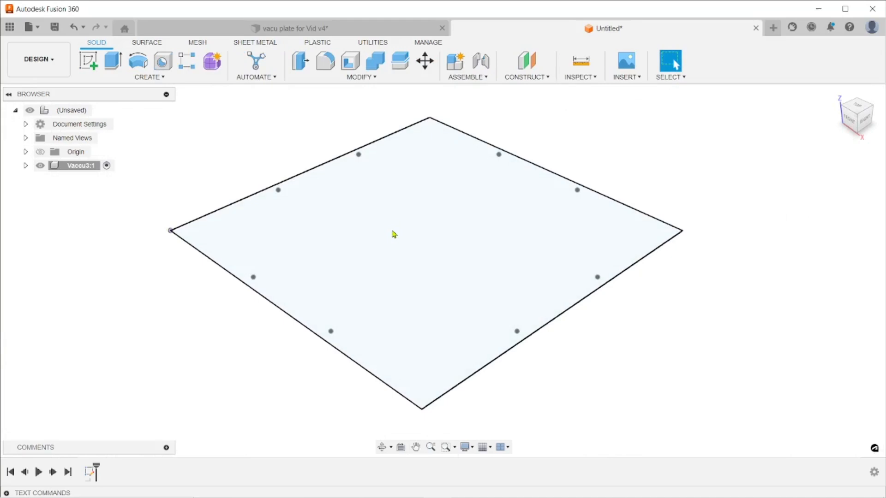
{"action": "left_click", "coordinate": [475, 255]}
{"action": "left_click", "coordinate": [113, 61]}
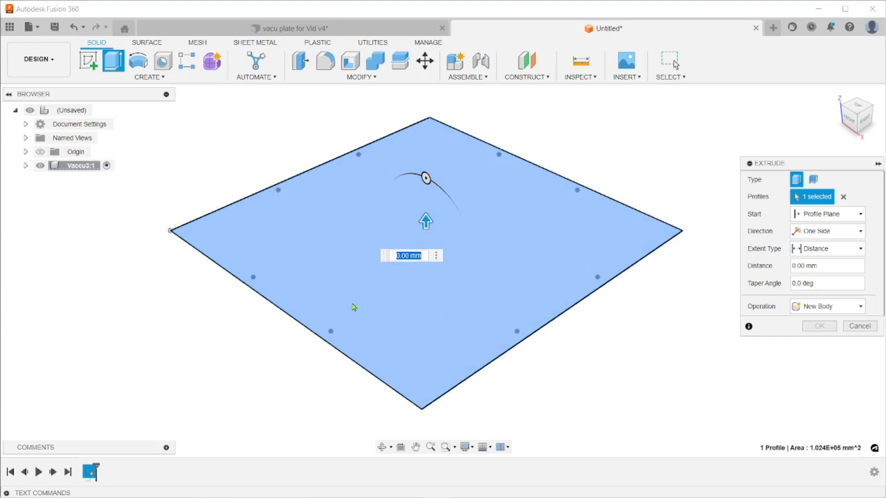
{"action": "type", "text": "20"}
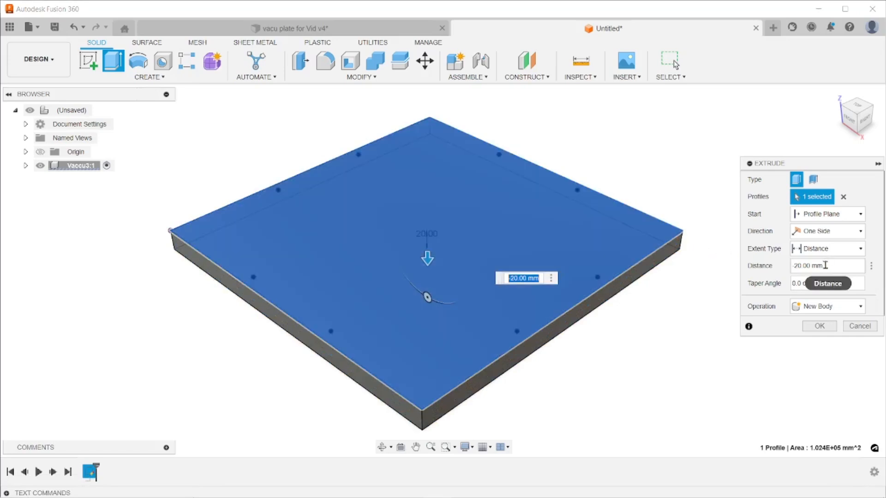
{"action": "left_click", "coordinate": [826, 266]}
{"action": "key", "text": "BackSpace"}
{"action": "type", "text": "-12"}
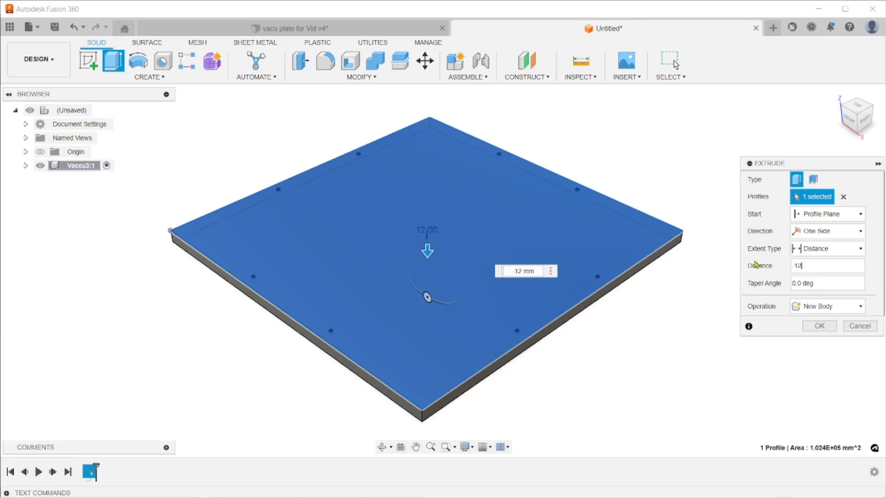
{"action": "key", "text": "Return"}
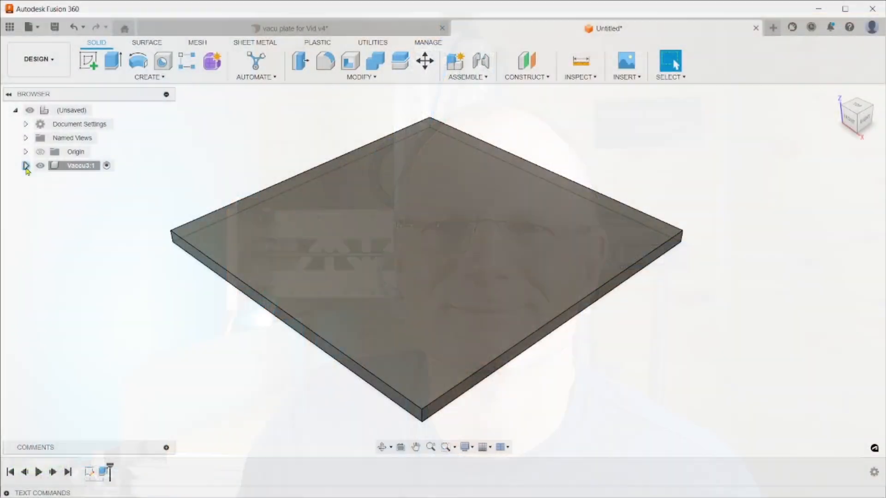
Step: Make Sketch1 of the Vaccu3 component visible again on the plate
{"action": "left_click", "coordinate": [25, 165]}
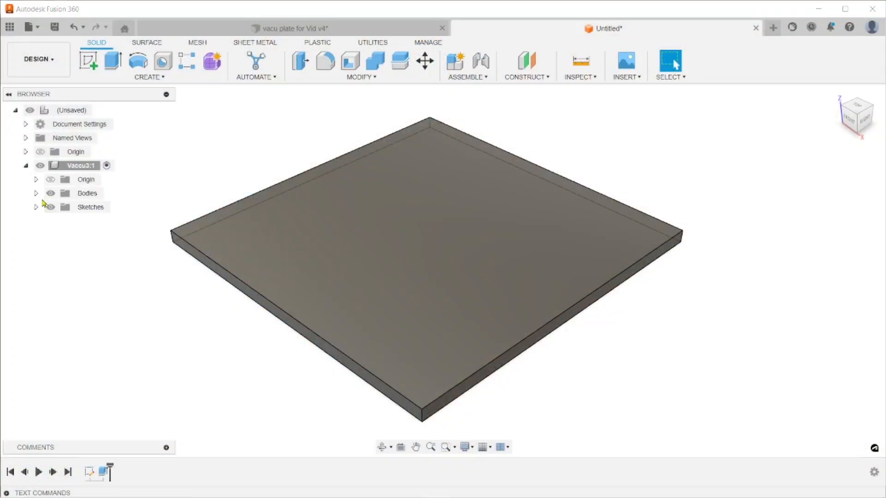
{"action": "left_click", "coordinate": [36, 207]}
{"action": "left_click", "coordinate": [61, 221]}
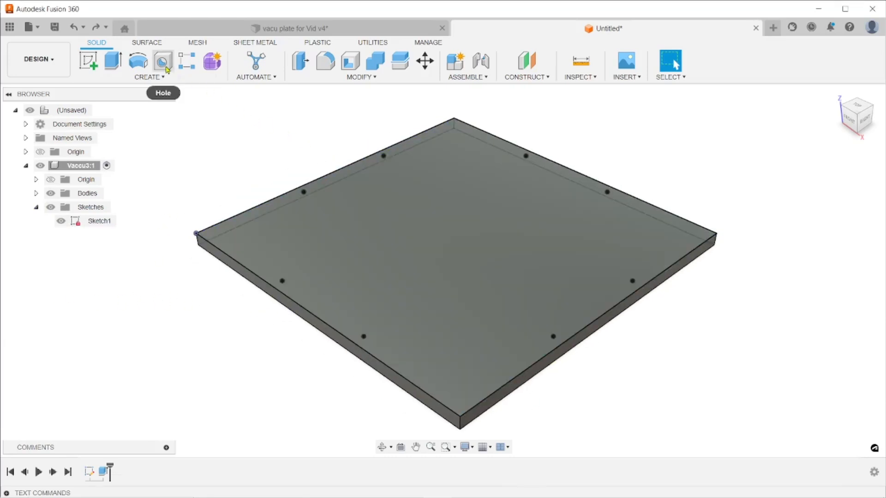
Step: Start a multi-point Hole feature on the eight sketch points near the plate's edges, leaving out the corner point
{"action": "left_click", "coordinate": [162, 62]}
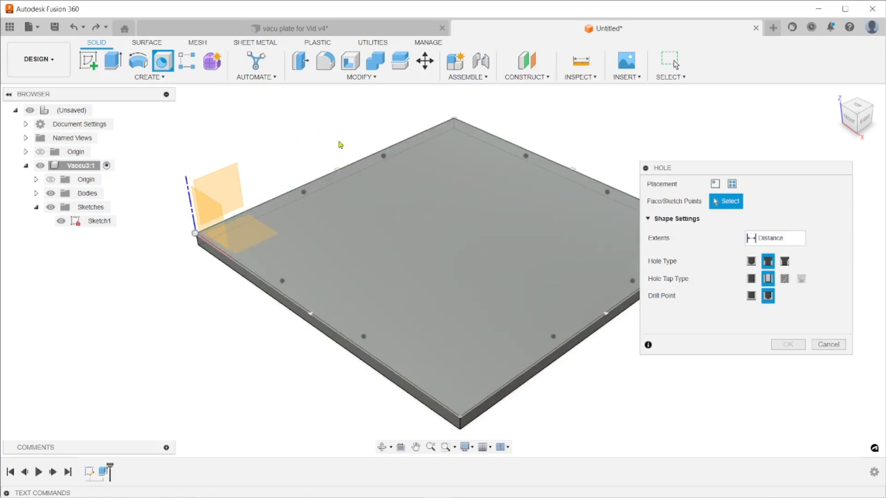
{"action": "left_click", "coordinate": [733, 185]}
{"action": "middle_click_drag", "start_coordinate": [505, 231], "coordinate": [408, 243]}
{"action": "scroll", "coordinate": [394, 242], "scroll_direction": "down", "scroll_amount": 1}
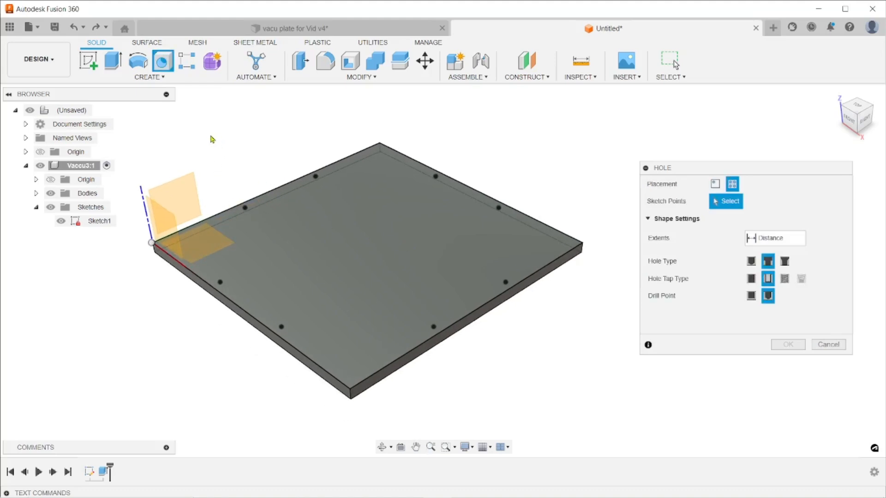
{"action": "left_click_drag", "start_coordinate": [196, 132], "coordinate": [563, 360]}
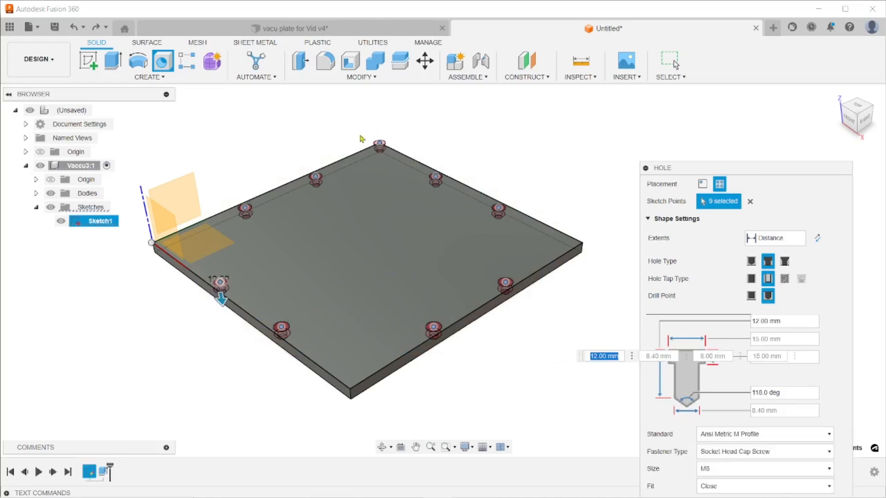
{"action": "left_click", "coordinate": [380, 144]}
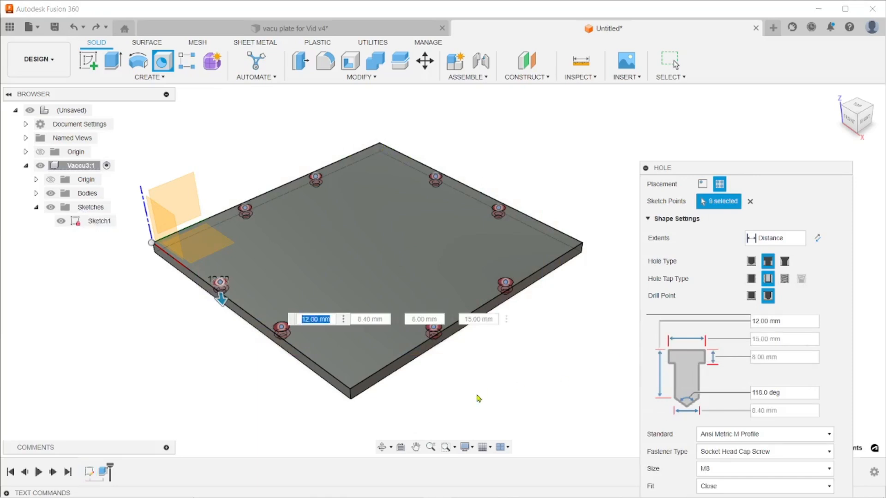
Step: Set the hole extents to All with a Close fit and create the eight counterbored M8 holes
{"action": "left_click_drag", "start_coordinate": [741, 169], "coordinate": [714, 90]}
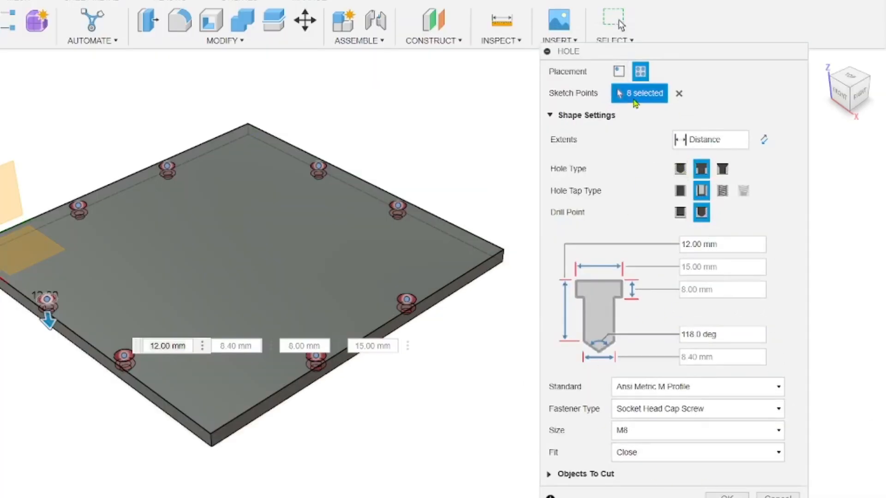
{"action": "left_click", "coordinate": [716, 146]}
{"action": "left_click", "coordinate": [696, 188]}
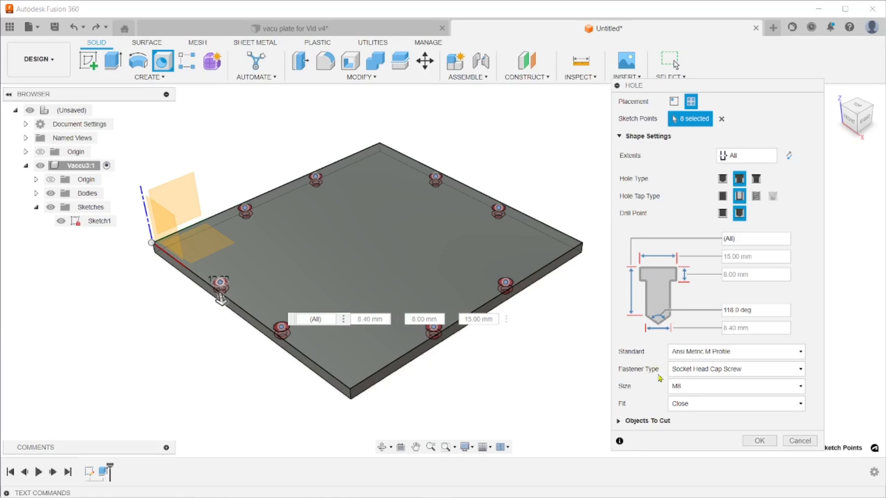
{"action": "left_click", "coordinate": [663, 404]}
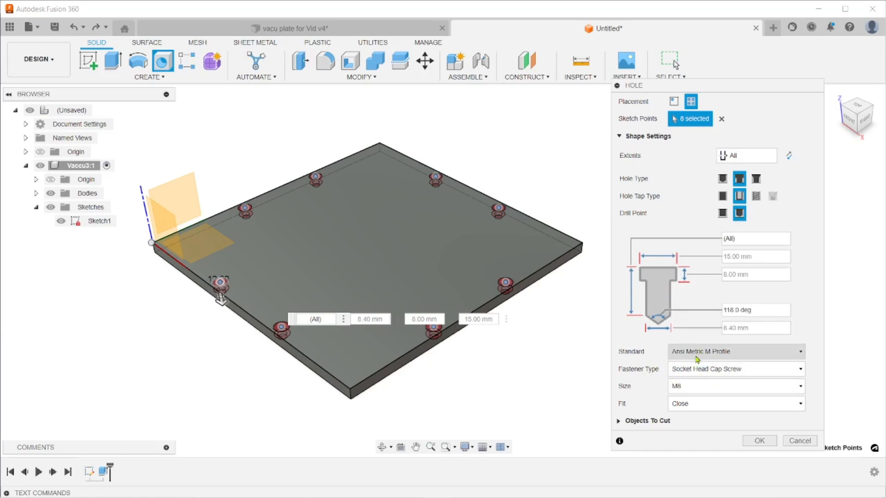
{"action": "left_click", "coordinate": [687, 407]}
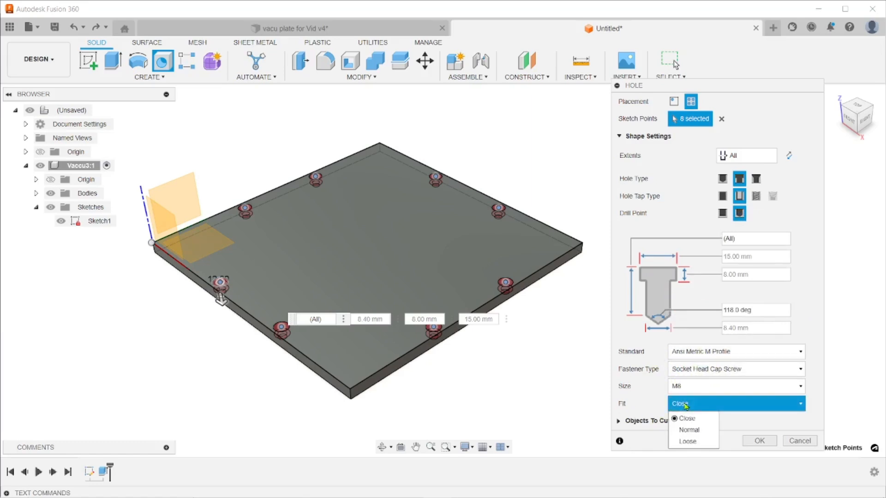
{"action": "left_click", "coordinate": [687, 419]}
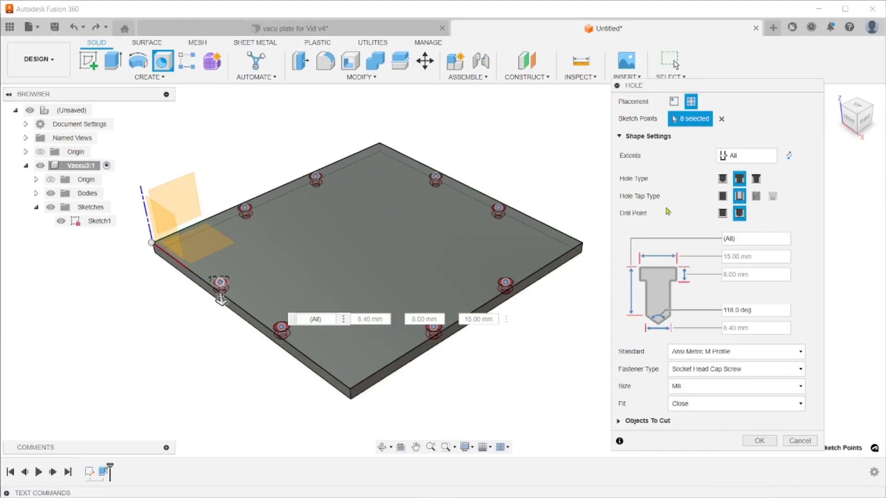
{"action": "left_click", "coordinate": [759, 442]}
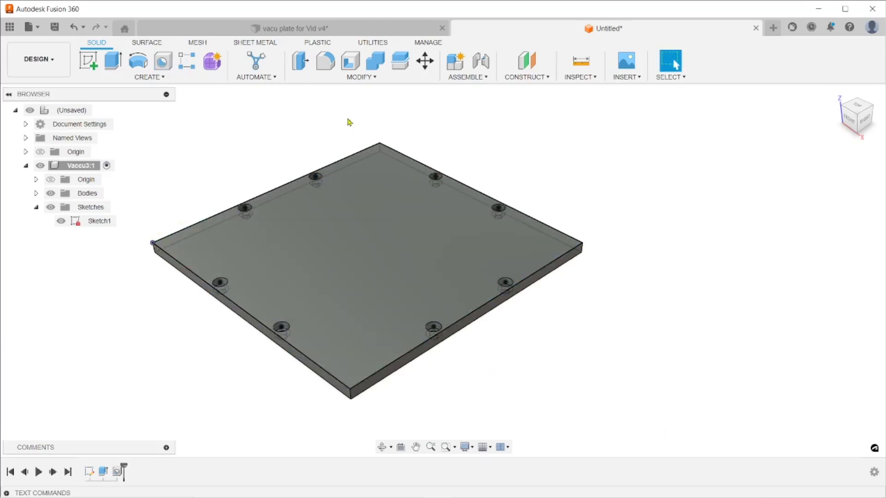
Step: Change the HoleDiameter model parameter of Hole1 in the Vaccu3 component to 8.20 mm
{"action": "left_click", "coordinate": [367, 79]}
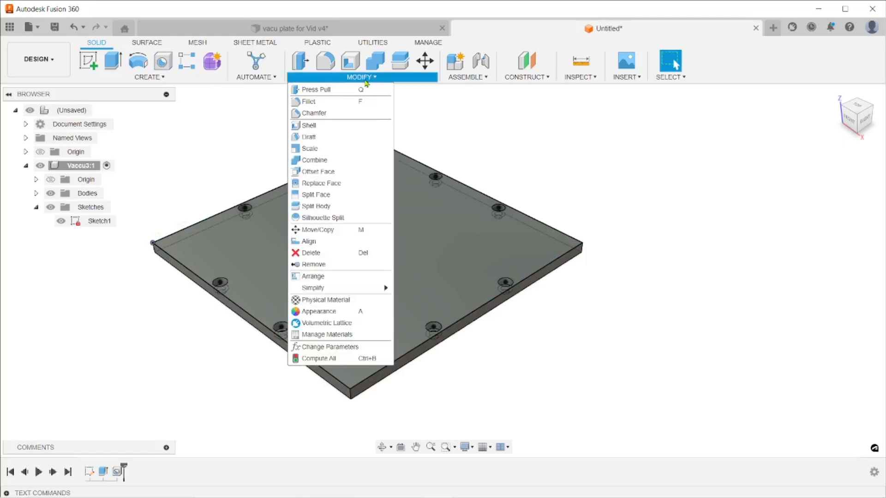
{"action": "left_click", "coordinate": [328, 347]}
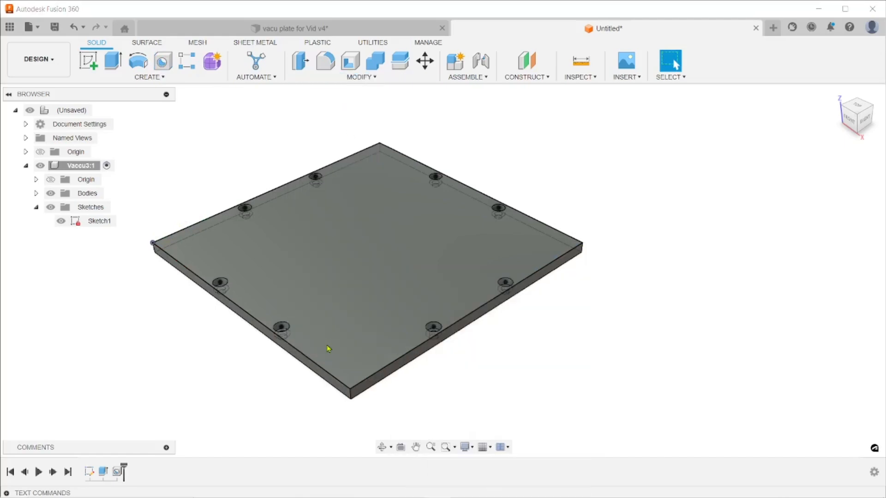
{"action": "left_click_drag", "start_coordinate": [398, 70], "coordinate": [415, 101]}
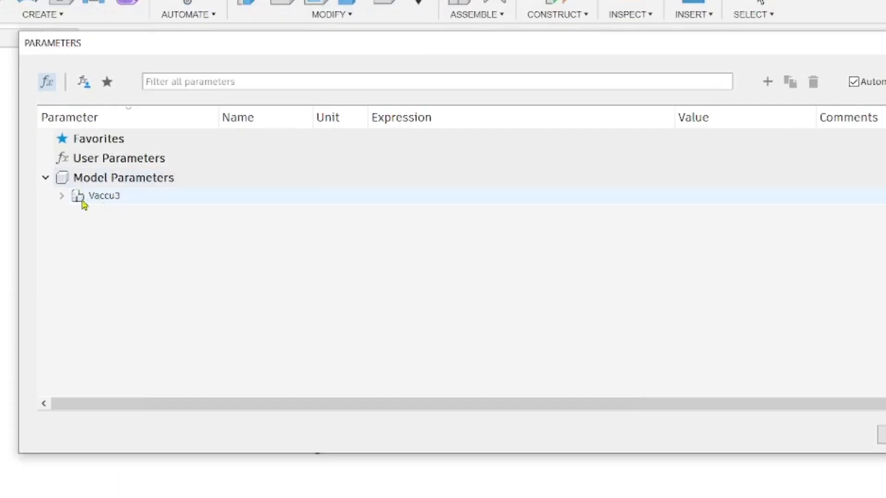
{"action": "left_click", "coordinate": [62, 196]}
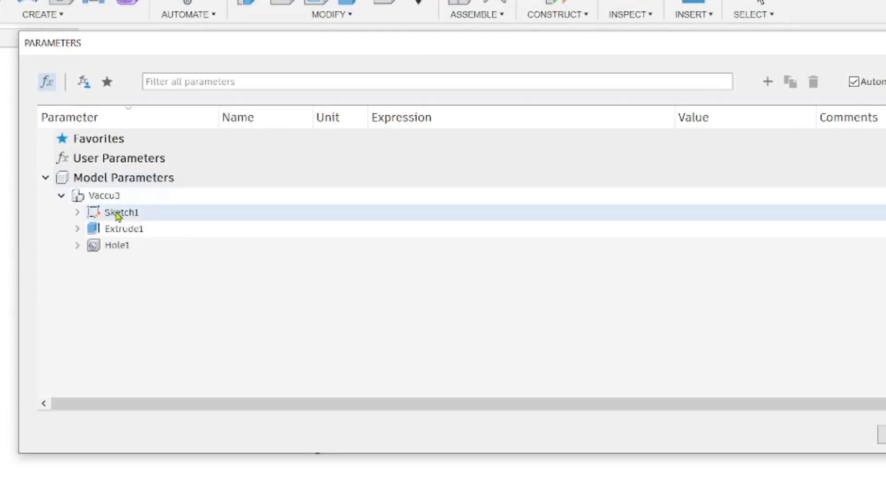
{"action": "left_click", "coordinate": [78, 245]}
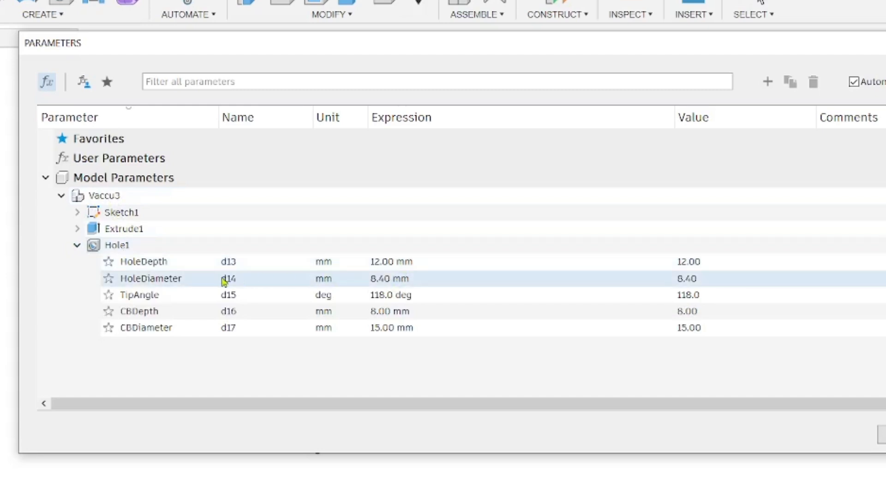
{"action": "double_click", "coordinate": [387, 279]}
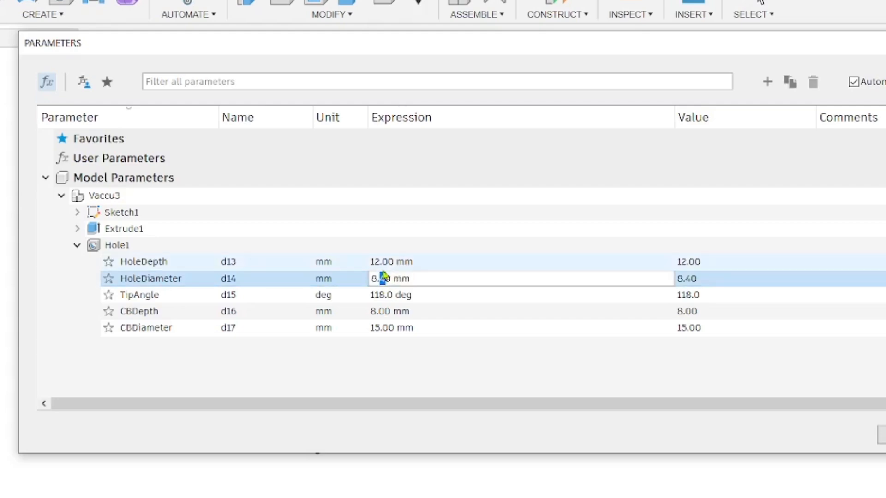
{"action": "type", "text": "20"}
{"action": "key", "text": "Return"}
{"action": "double_click", "coordinate": [430, 310]}
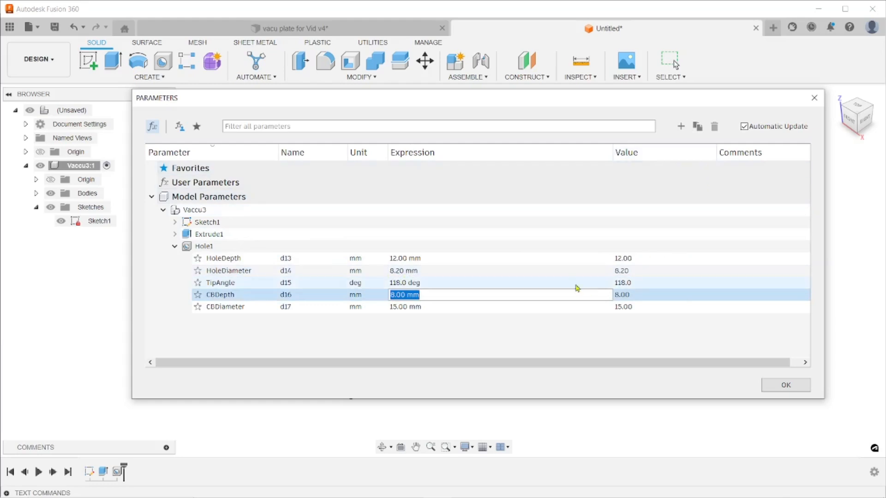
{"action": "left_click", "coordinate": [786, 385]}
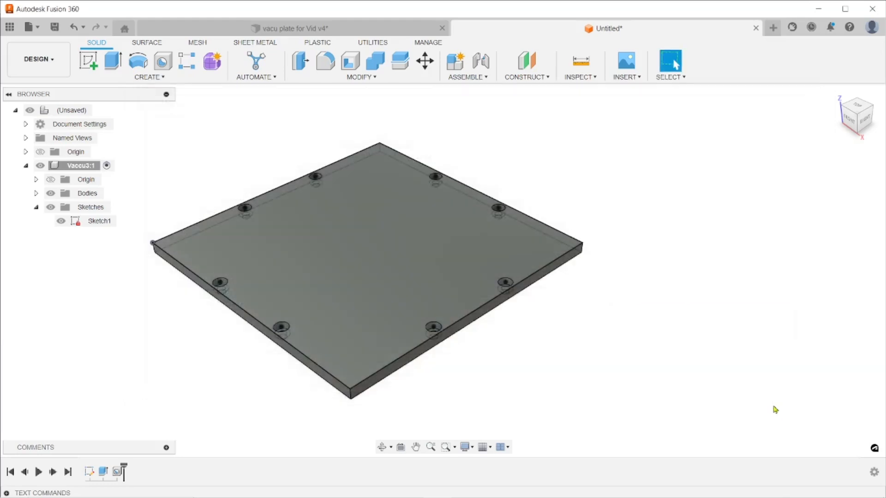
{"action": "left_click_drag", "start_coordinate": [856, 118], "coordinate": [810, 171]}
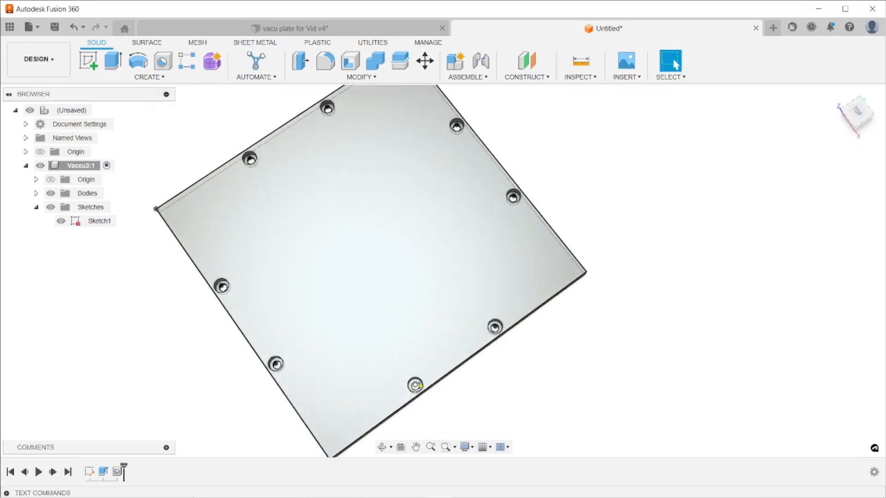
{"action": "mouse_move", "coordinate": [849, 127]}
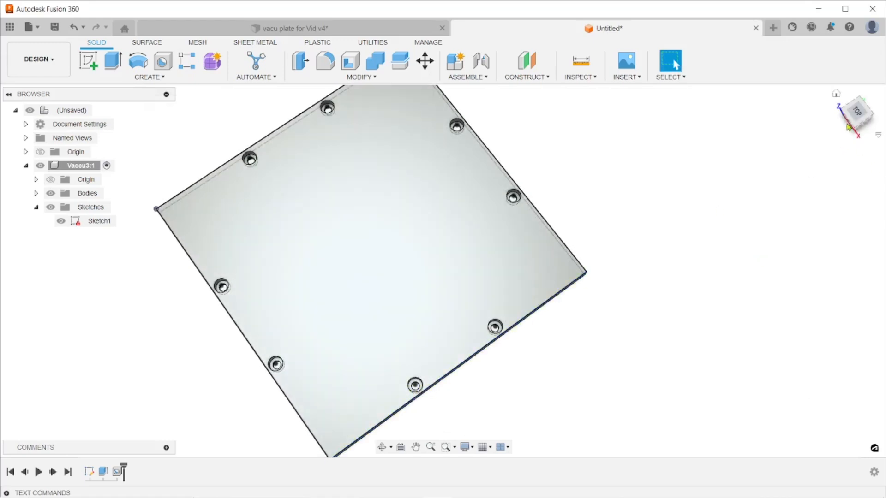
{"action": "left_click", "coordinate": [836, 96]}
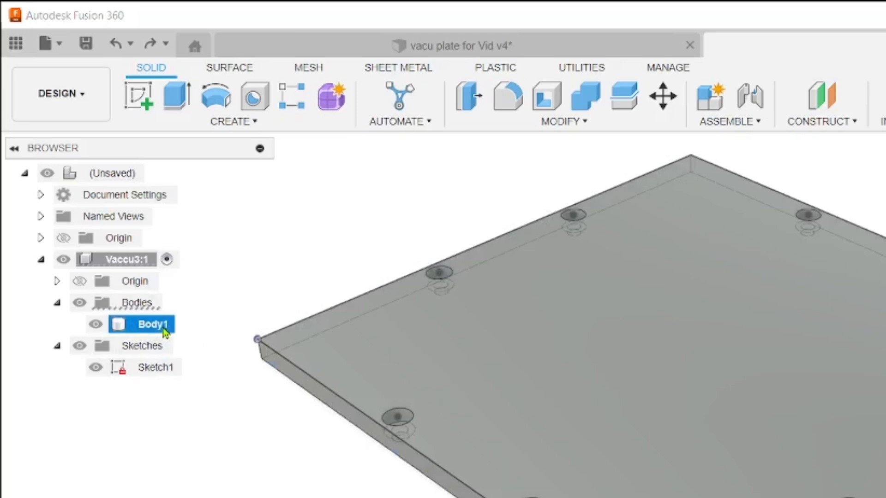
Step: Rename both Body1 and Sketch1 of the Vaccu3 component as Plate
{"action": "double_click", "coordinate": [161, 326]}
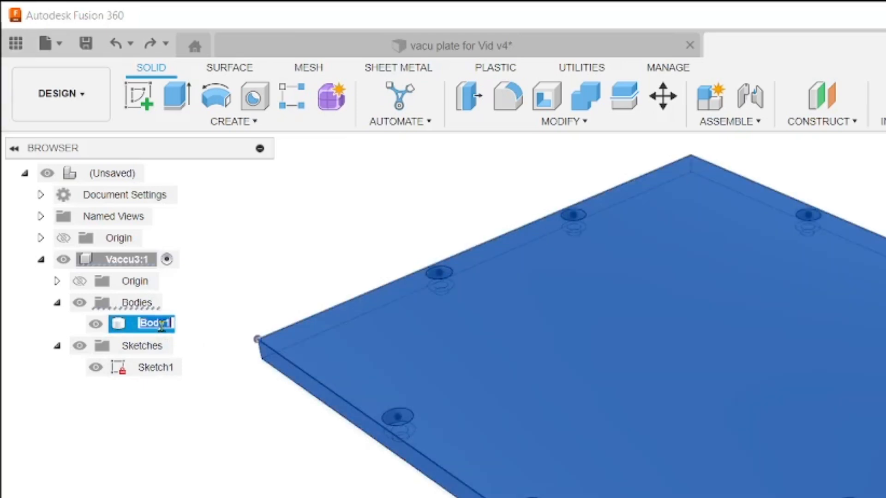
{"action": "type", "text": "Plate"}
{"action": "left_click", "coordinate": [152, 410]}
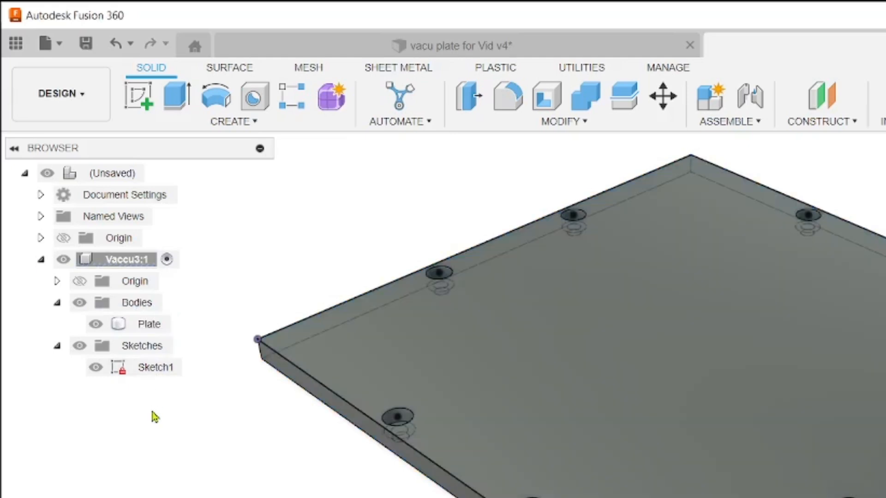
{"action": "left_click", "coordinate": [160, 376]}
{"action": "left_click", "coordinate": [160, 376]}
{"action": "type", "text": "Pla"}
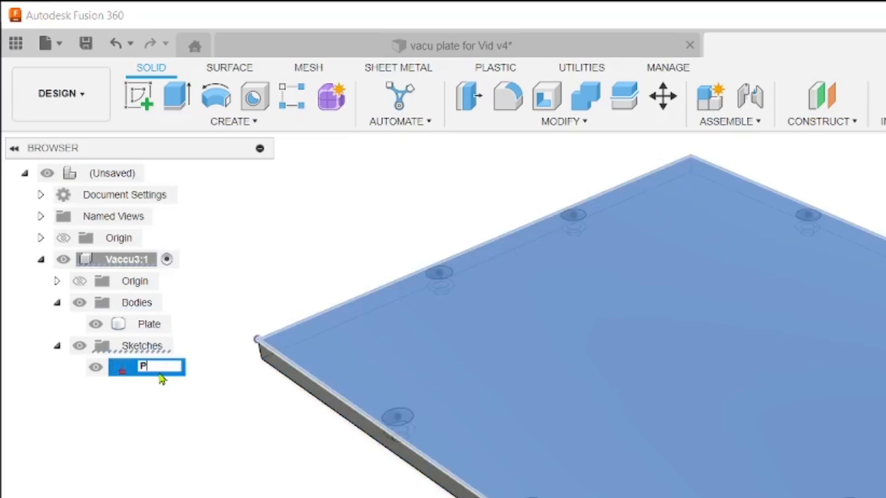
{"action": "type", "text": "te"}
{"action": "key", "text": "Return"}
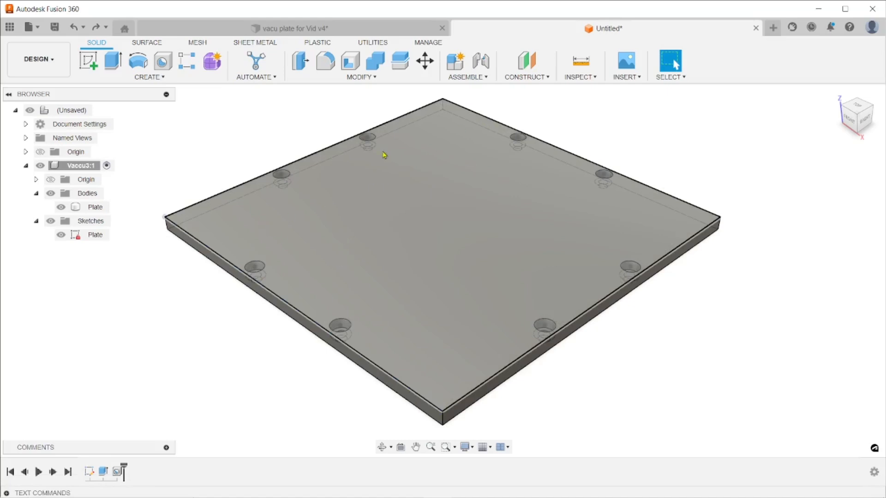
Step: Switch to the vacu plate for Vid v4 document and examine the rounded-square grid in its Inner Vacu Channels sketch
{"action": "left_click", "coordinate": [310, 29]}
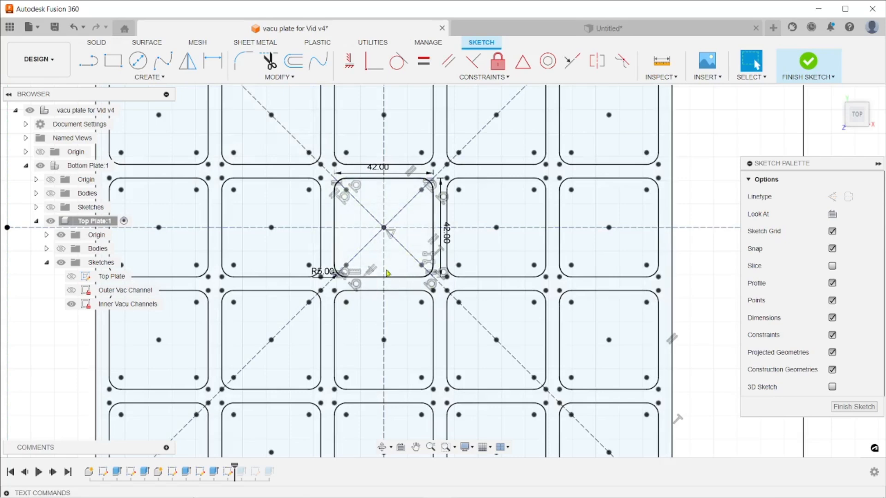
{"action": "scroll", "coordinate": [387, 272], "scroll_direction": "up", "scroll_amount": 3}
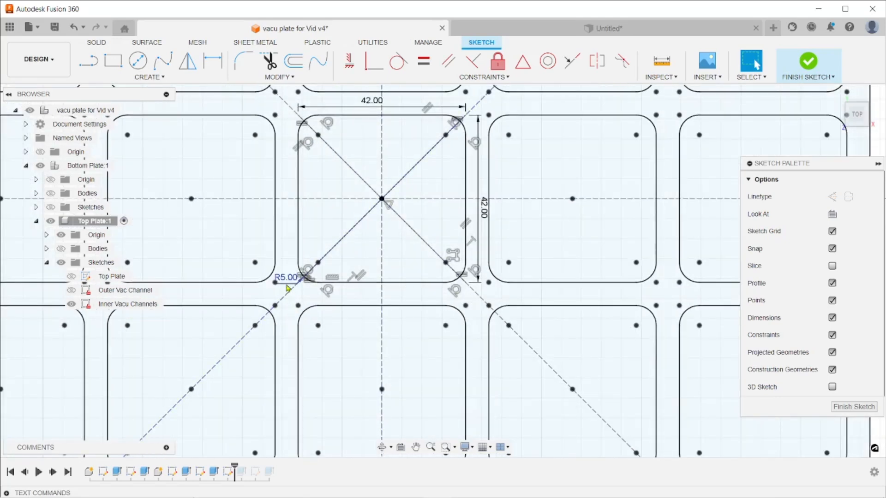
{"action": "scroll", "coordinate": [286, 288], "scroll_direction": "down", "scroll_amount": 4}
{"action": "scroll", "coordinate": [326, 289], "scroll_direction": "up", "scroll_amount": 1}
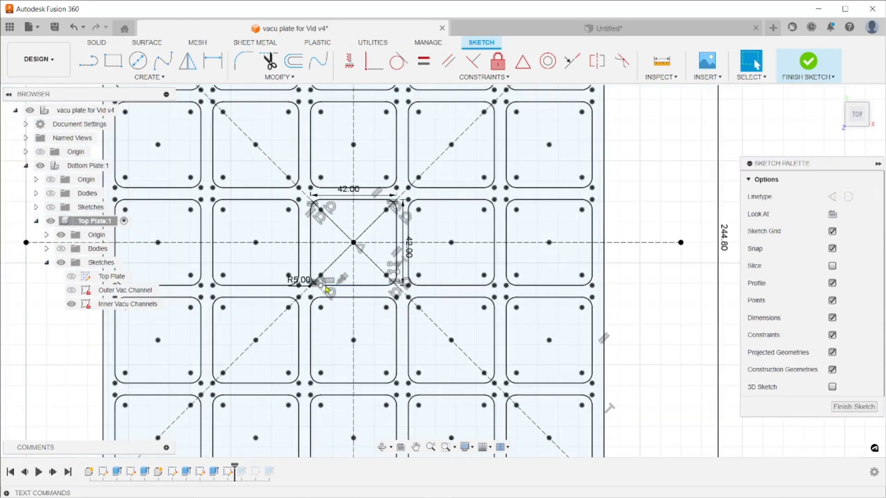
{"action": "scroll", "coordinate": [326, 290], "scroll_direction": "down", "scroll_amount": 1}
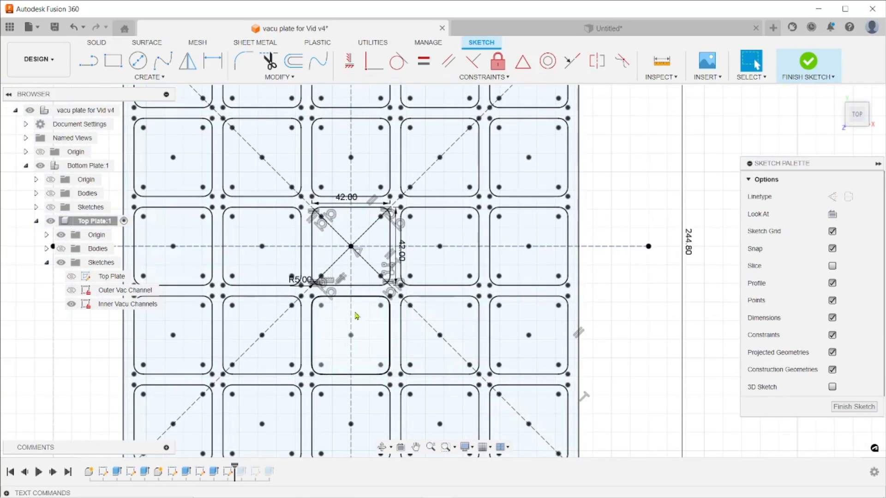
{"action": "scroll", "coordinate": [357, 314], "scroll_direction": "up", "scroll_amount": 2}
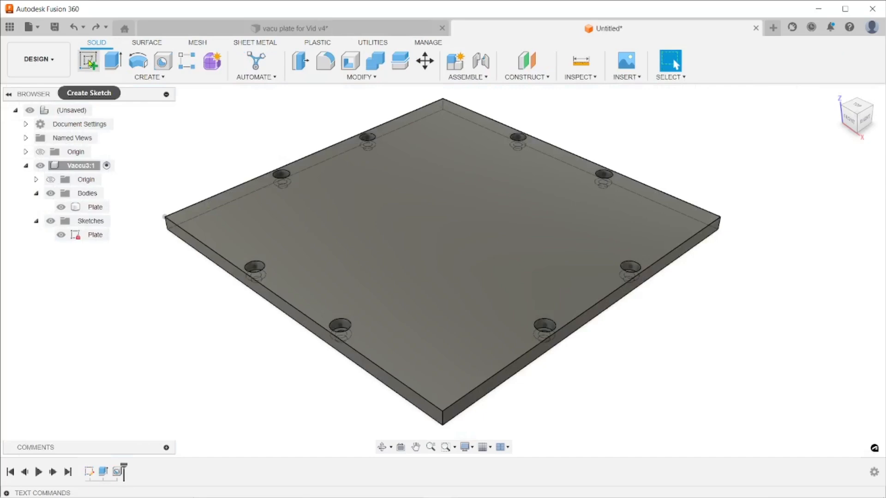
Step: Start a new sketch on the top face of the plate in the untitled design
{"action": "left_click", "coordinate": [88, 61]}
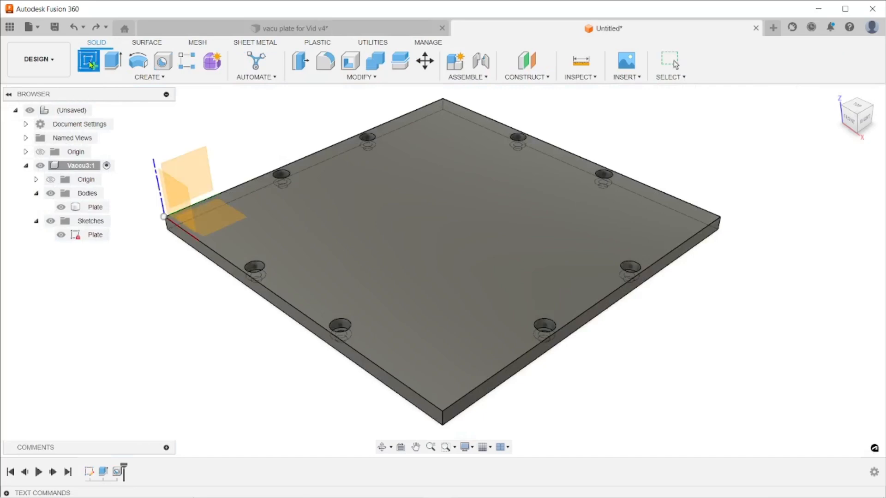
{"action": "left_click", "coordinate": [370, 240]}
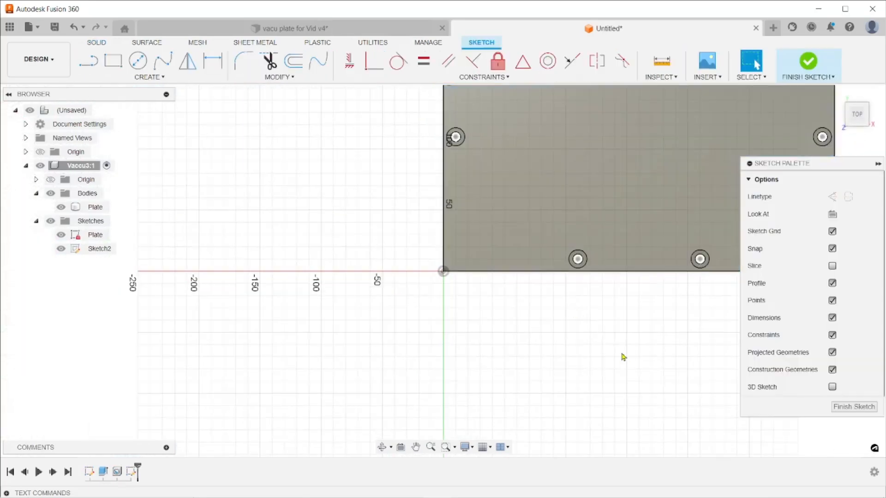
{"action": "middle_click_drag", "start_coordinate": [370, 392], "coordinate": [302, 415]}
{"action": "scroll", "coordinate": [333, 368], "scroll_direction": "up", "scroll_amount": 2}
{"action": "scroll", "coordinate": [333, 368], "scroll_direction": "down", "scroll_amount": 4}
{"action": "middle_click_drag", "start_coordinate": [330, 368], "coordinate": [328, 409]}
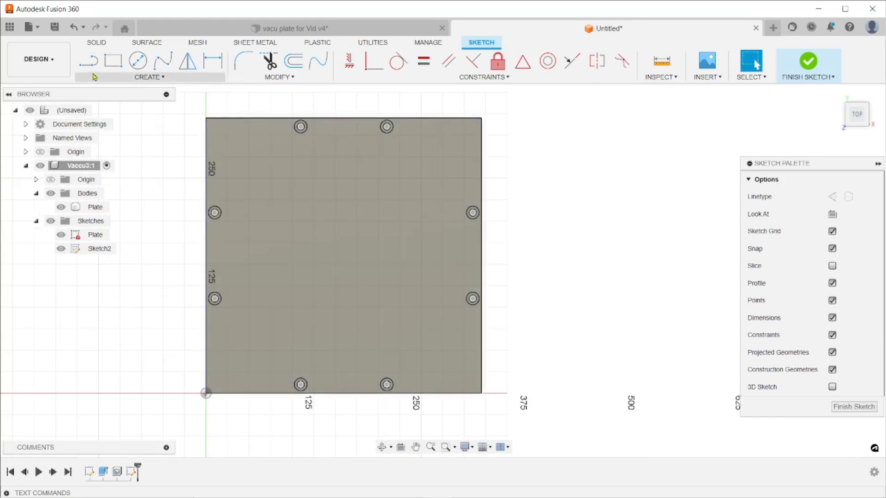
Step: Draw a diagonal line from the plate's upper-left corner to its lower-right corner and convert it to construction geometry
{"action": "left_click", "coordinate": [90, 62]}
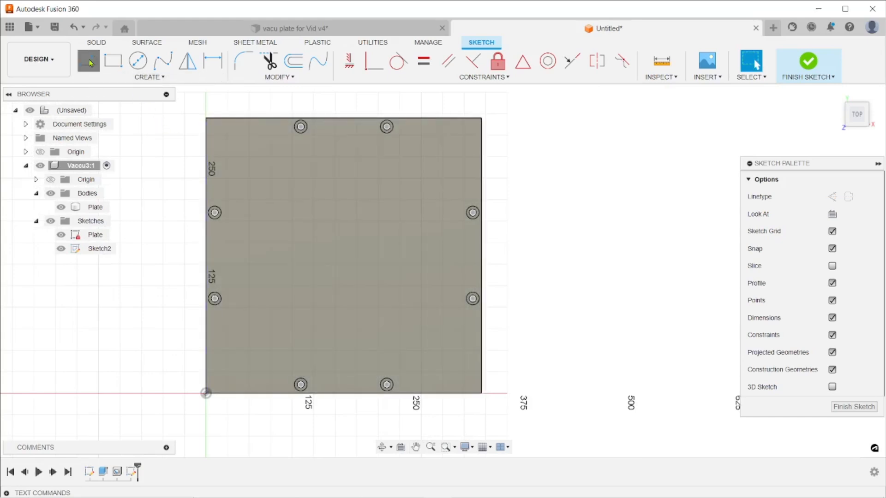
{"action": "left_click", "coordinate": [206, 119]}
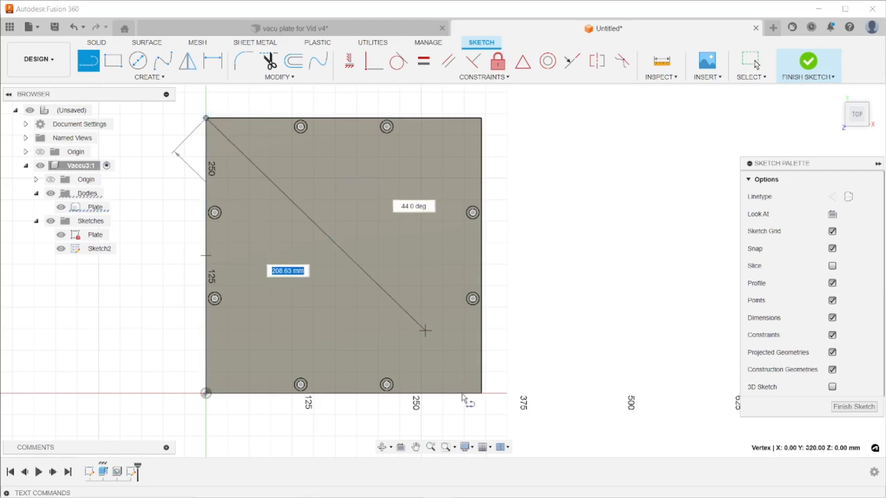
{"action": "left_click", "coordinate": [481, 393]}
{"action": "key", "text": "Escape"}
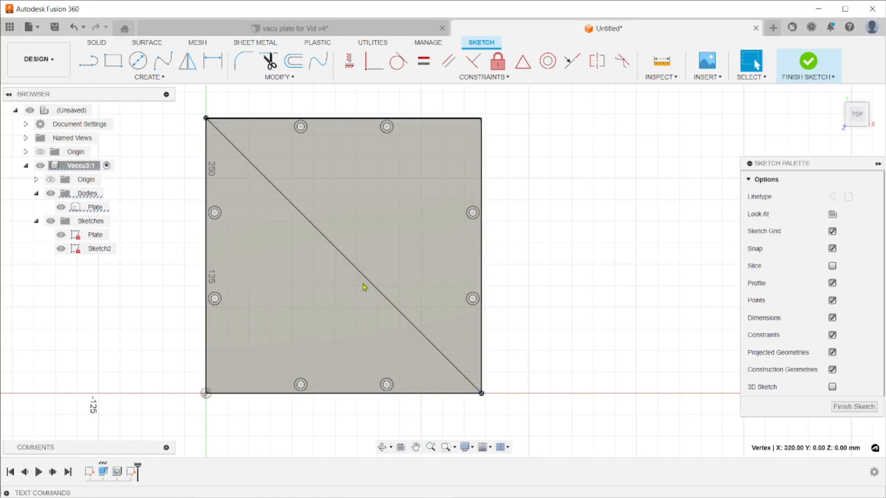
{"action": "left_click", "coordinate": [366, 279]}
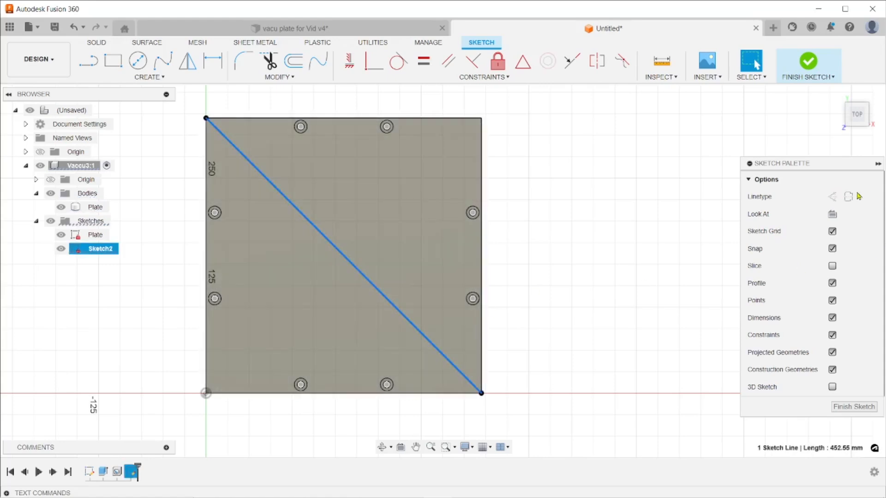
{"action": "left_click", "coordinate": [831, 198]}
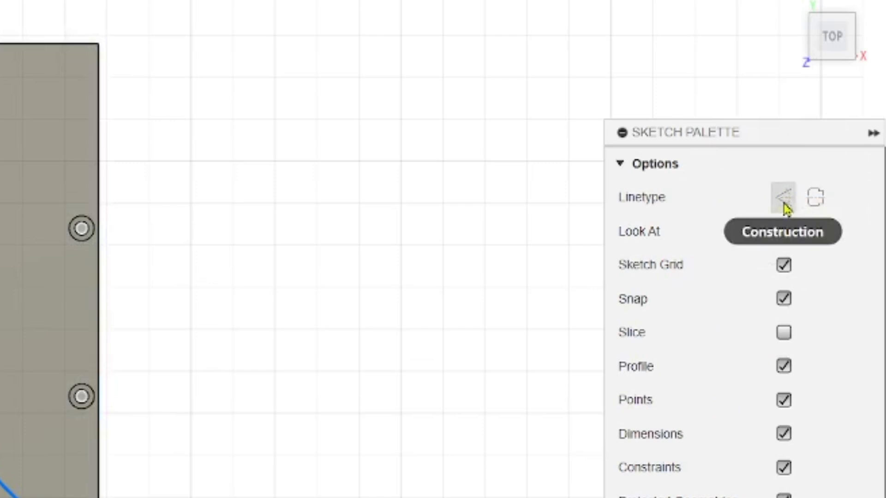
{"action": "left_click", "coordinate": [787, 207]}
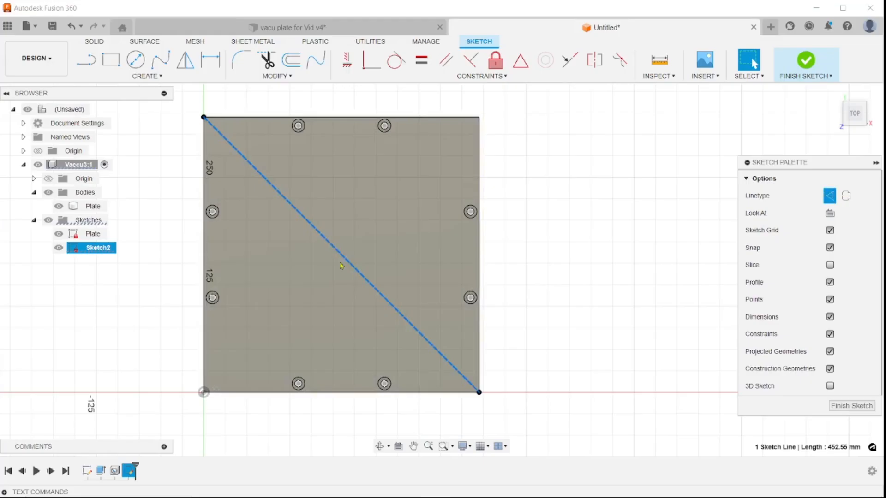
Step: Draw a 42 x 42 mm center rectangle on the plate's top face, above the construction diagonal
{"action": "left_click", "coordinate": [638, 250]}
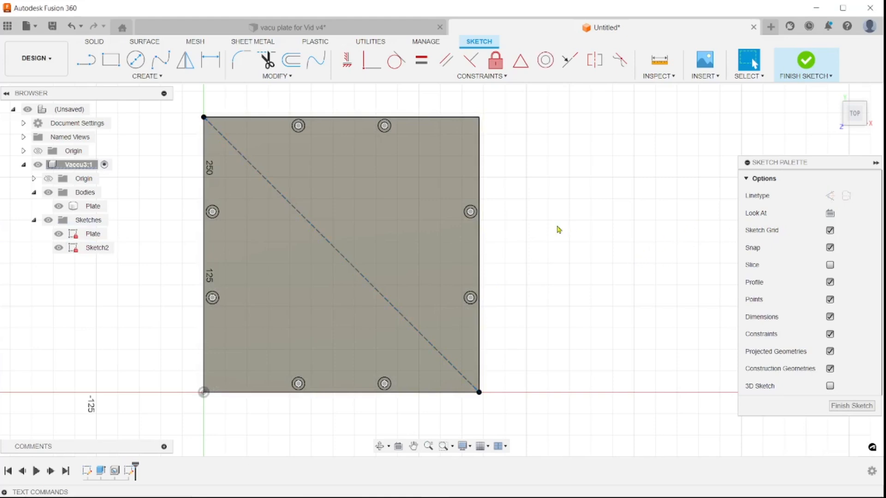
{"action": "left_click", "coordinate": [111, 61]}
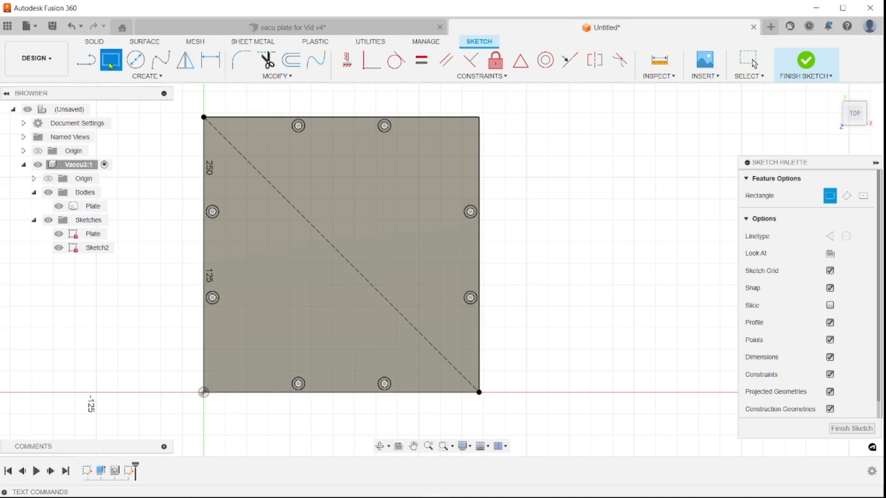
{"action": "left_click", "coordinate": [113, 64]}
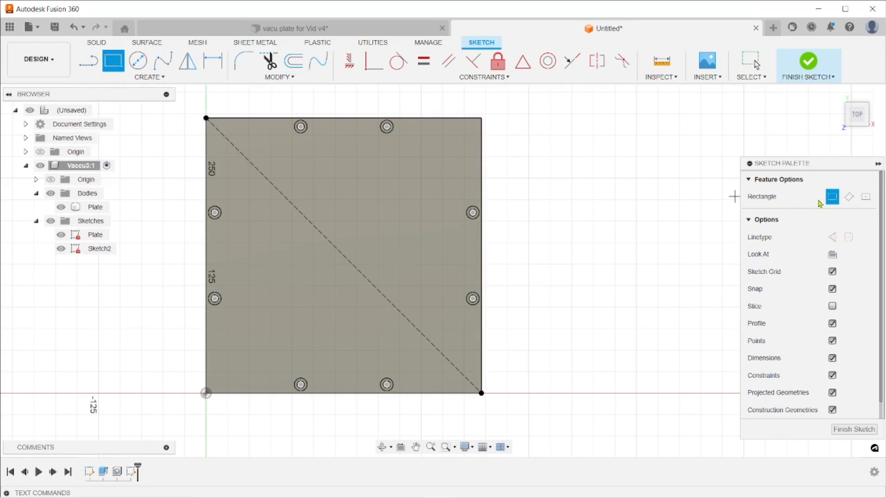
{"action": "left_click", "coordinate": [866, 198]}
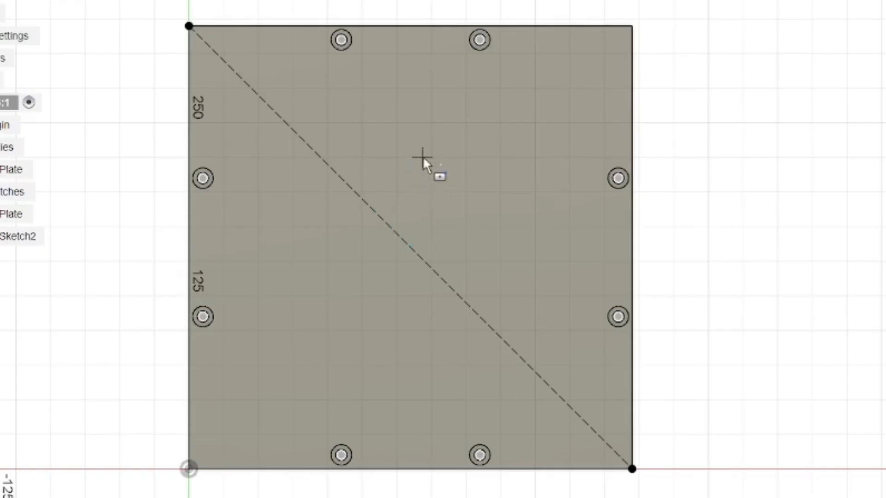
{"action": "left_click", "coordinate": [423, 157]}
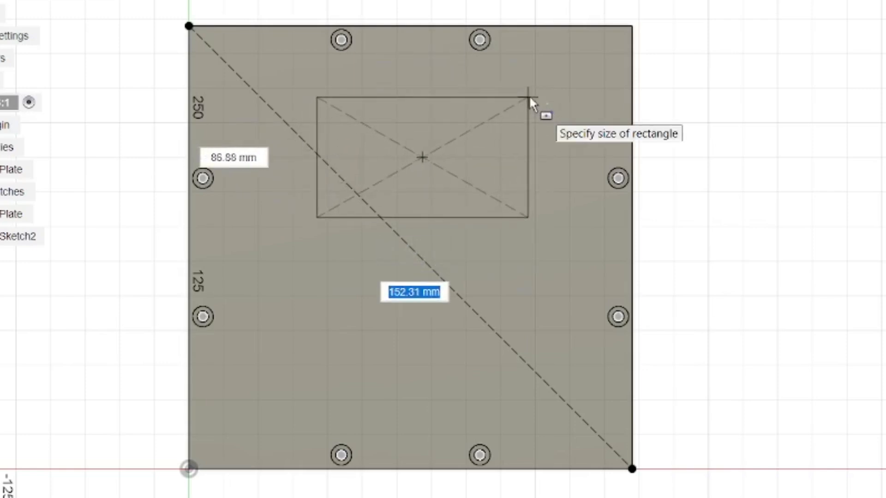
{"action": "type", "text": "42"}
{"action": "key", "text": "Tab"}
{"action": "type", "text": "42"}
{"action": "key", "text": "Tab"}
{"action": "key", "text": "Return"}
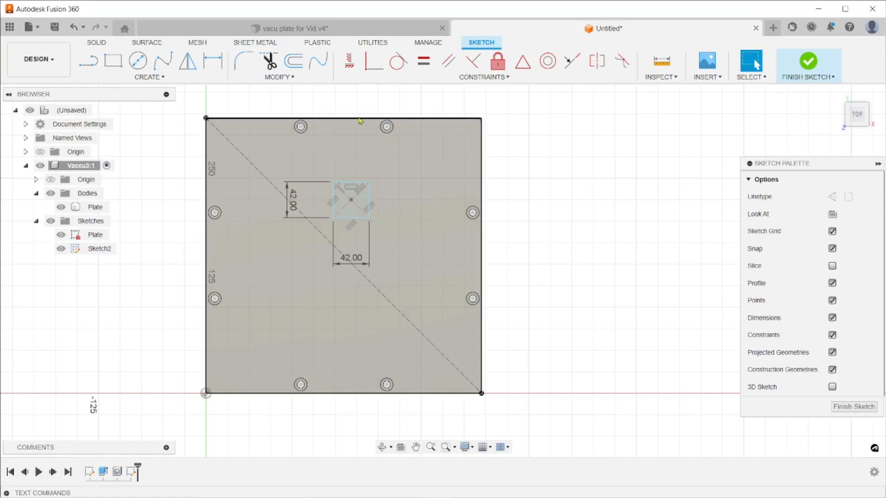
Step: Apply a midpoint constraint between the square's center point and the diagonal construction line to center the square on the plate
{"action": "left_click", "coordinate": [471, 78]}
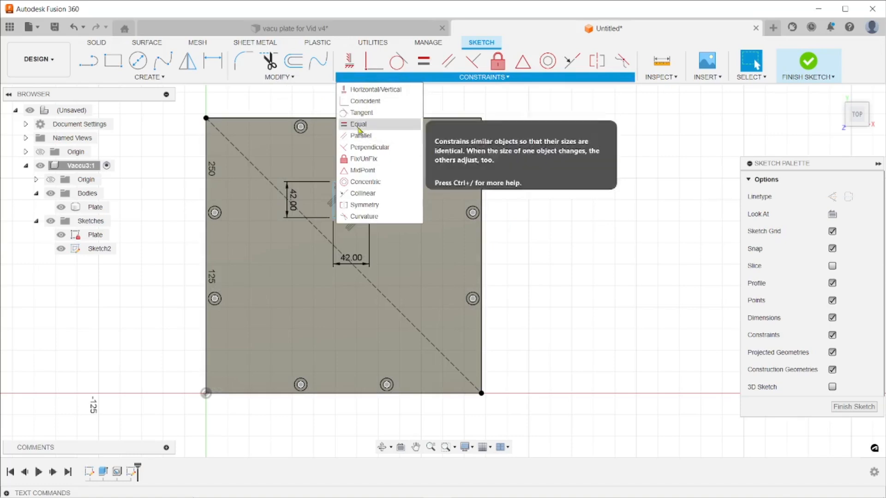
{"action": "left_click", "coordinate": [357, 174]}
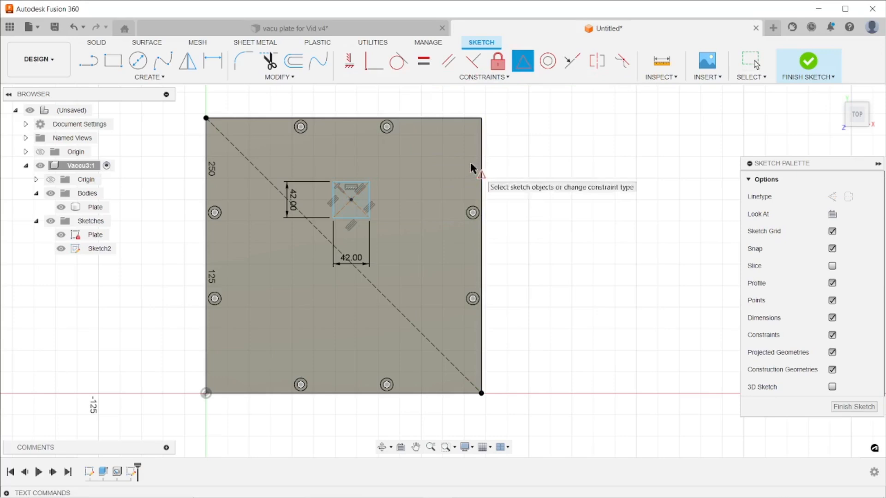
{"action": "left_click", "coordinate": [351, 200]}
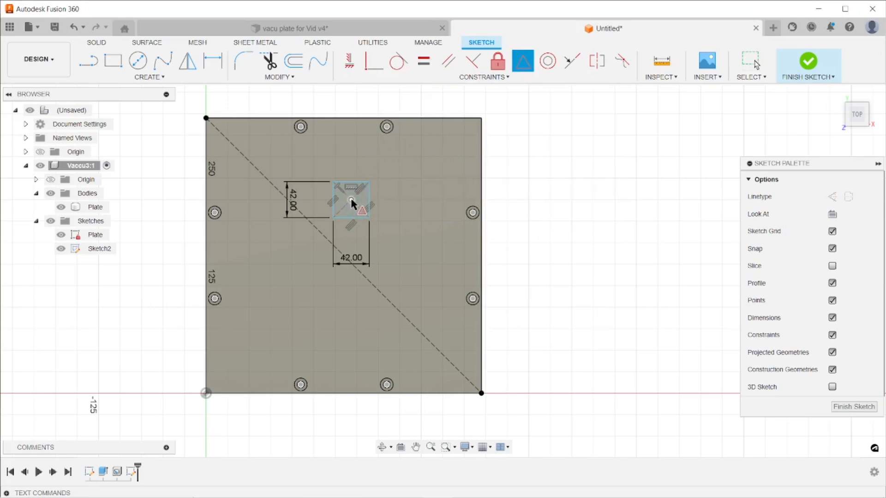
{"action": "left_click", "coordinate": [361, 272]}
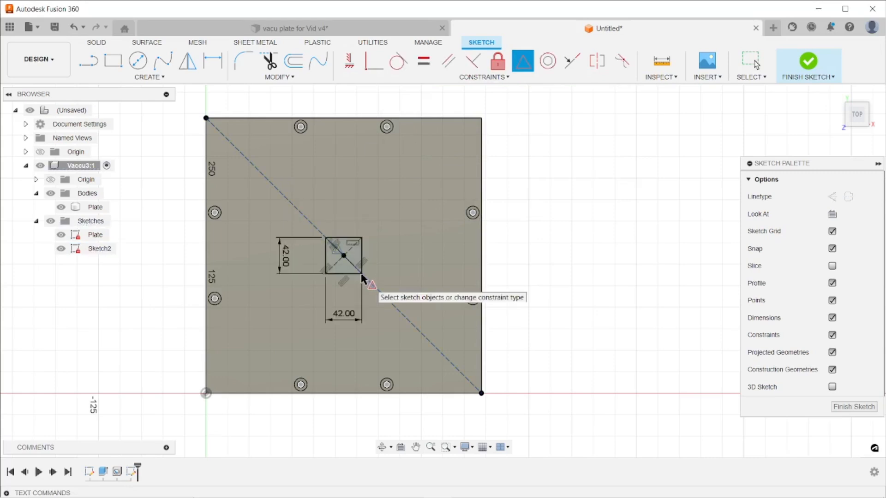
{"action": "right_click", "coordinate": [538, 231]}
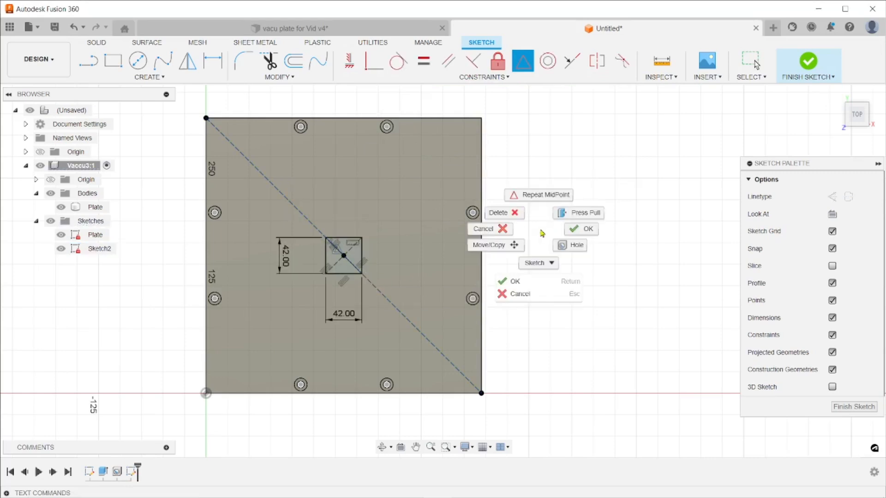
{"action": "left_click", "coordinate": [575, 229]}
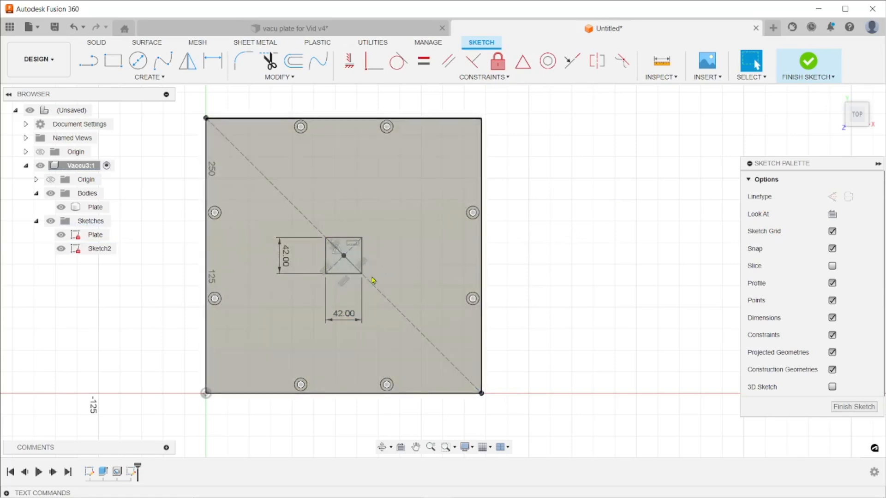
Step: Fillet all four corners of the central square with a 5 mm radius
{"action": "scroll", "coordinate": [374, 280], "scroll_direction": "up", "scroll_amount": 5}
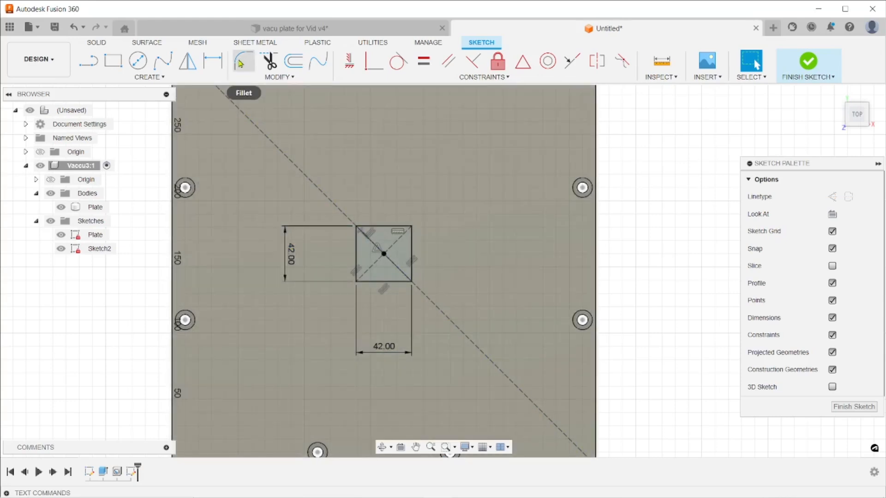
{"action": "left_click", "coordinate": [241, 63]}
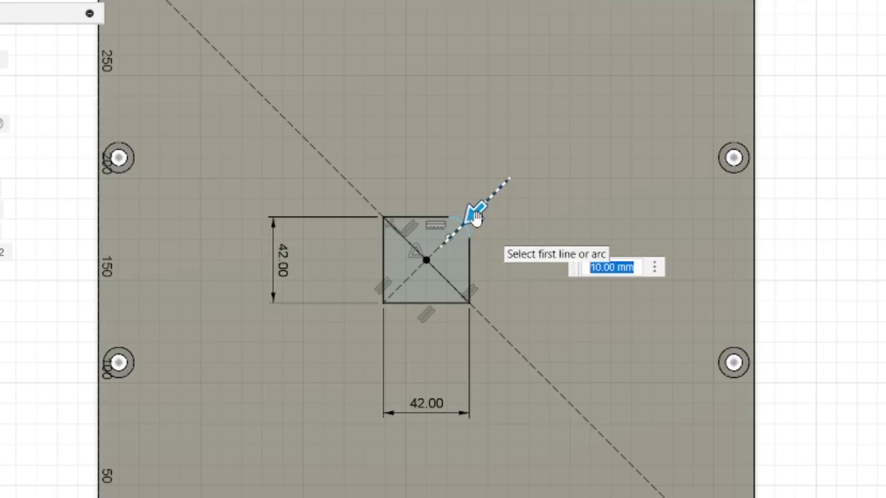
{"action": "type", "text": "5"}
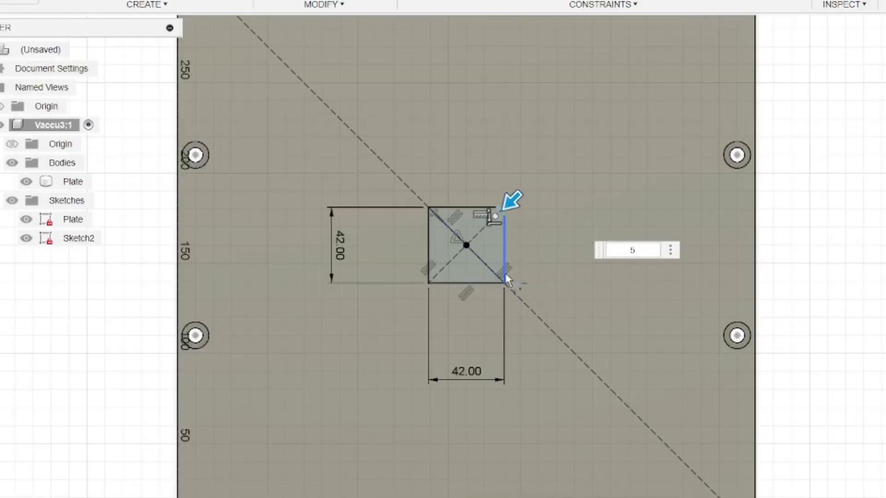
{"action": "left_click", "coordinate": [505, 274]}
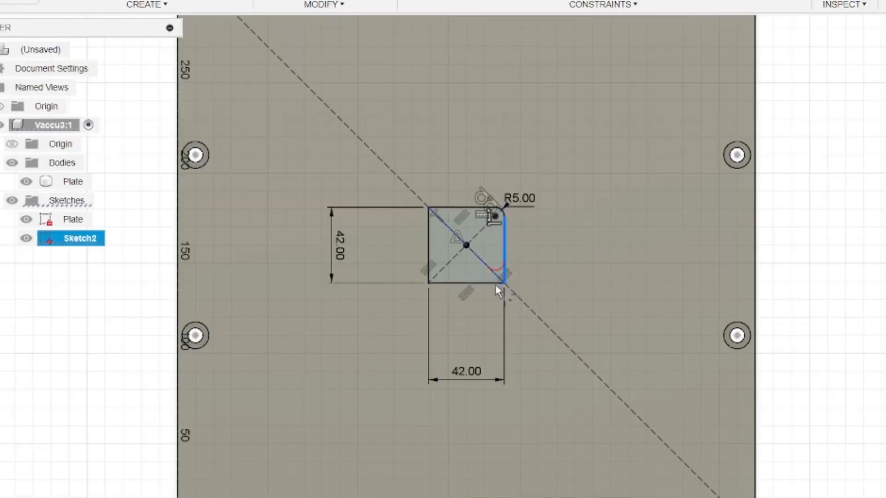
{"action": "left_click", "coordinate": [495, 283]}
{"action": "left_click", "coordinate": [430, 276]}
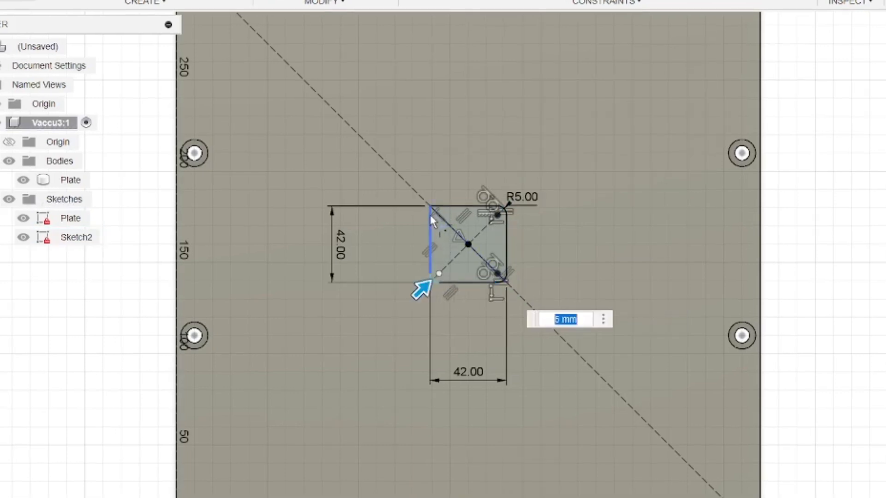
{"action": "left_click", "coordinate": [444, 207]}
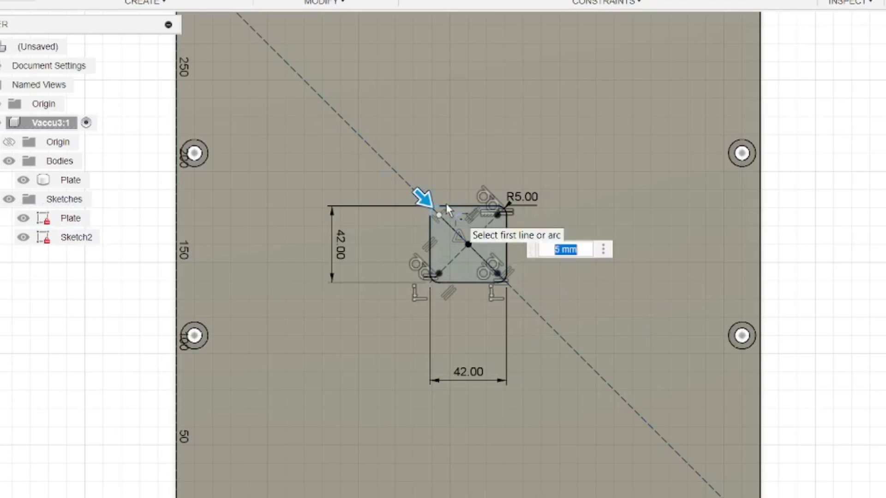
{"action": "key", "text": "Return"}
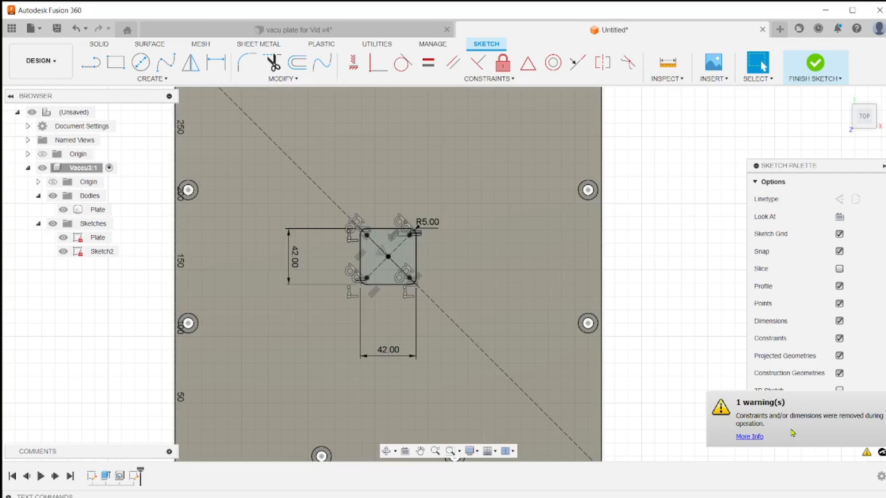
Step: Start a rectangular pattern of the whole rounded square, extending it in both directions, and set its distribution to Spacing
{"action": "scroll", "coordinate": [489, 345], "scroll_direction": "up", "scroll_amount": 5}
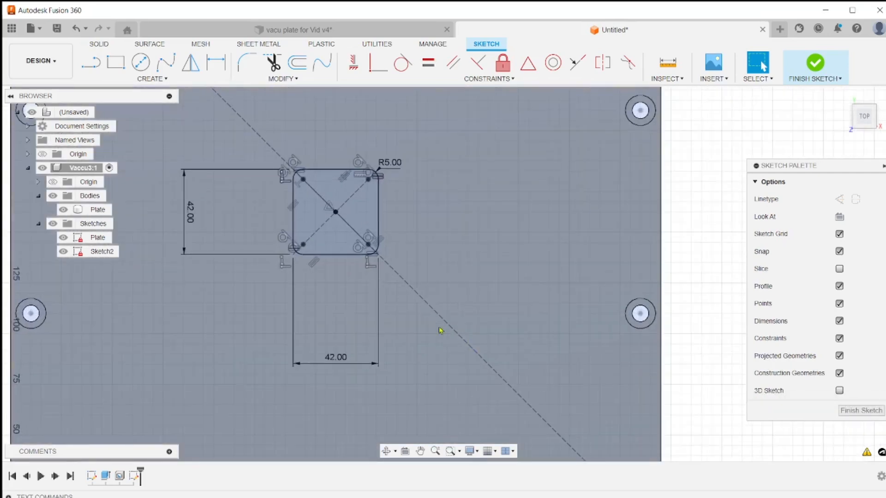
{"action": "middle_click_drag", "start_coordinate": [436, 298], "coordinate": [458, 349]}
{"action": "scroll", "coordinate": [458, 351], "scroll_direction": "down", "scroll_amount": 2}
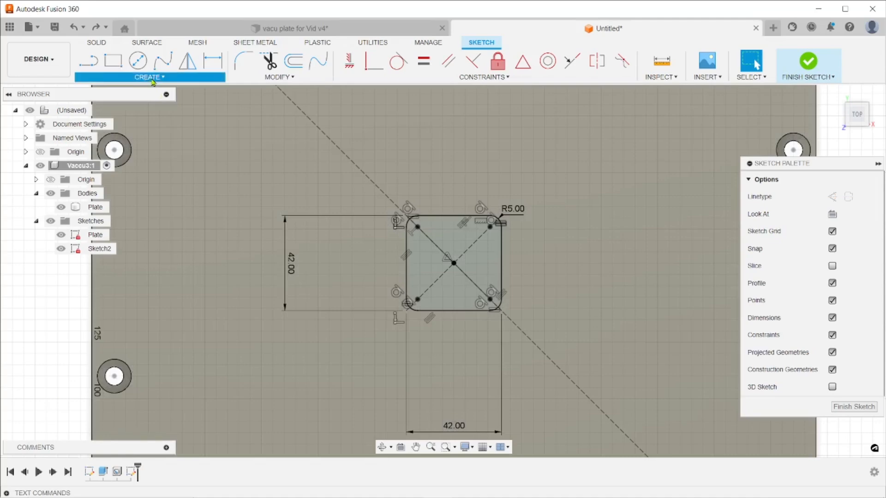
{"action": "left_click", "coordinate": [155, 81]}
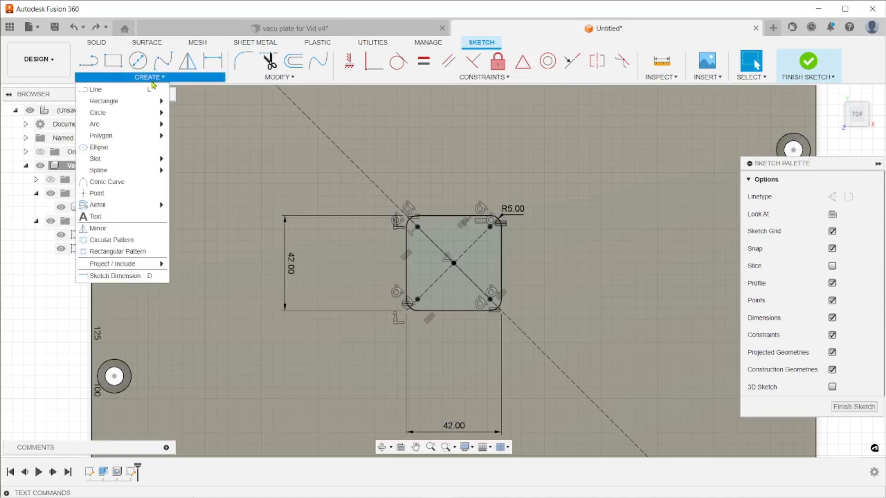
{"action": "left_click", "coordinate": [116, 251]}
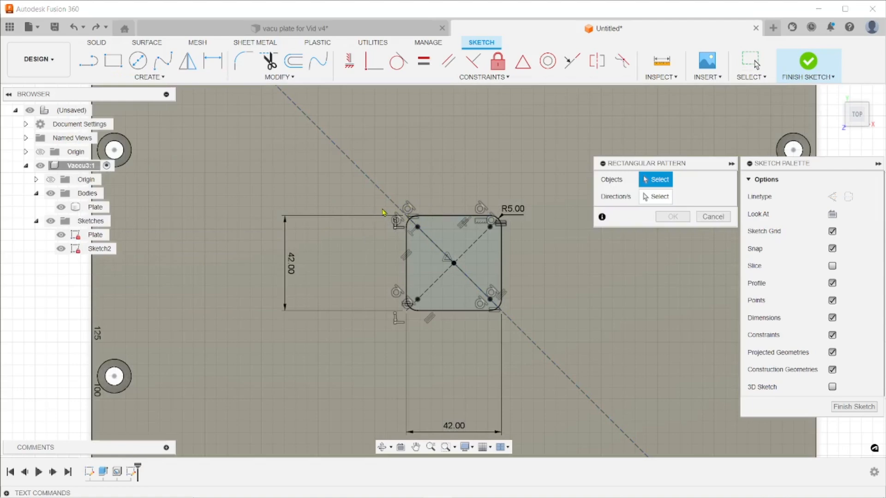
{"action": "mouse_move", "coordinate": [379, 202]}
{"action": "left_mouse_down"}
{"action": "mouse_move", "coordinate": [498, 291]}
{"action": "mouse_move", "coordinate": [512, 326]}
{"action": "left_mouse_up"}
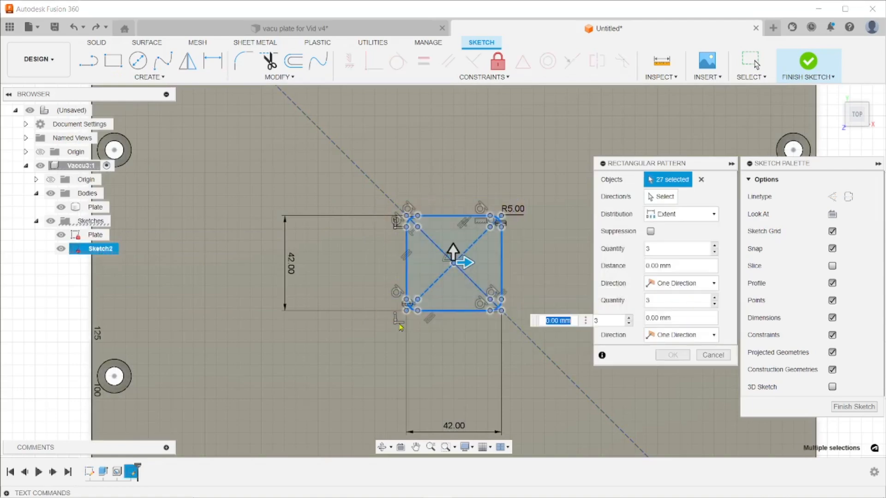
{"action": "key", "text": "Tab"}
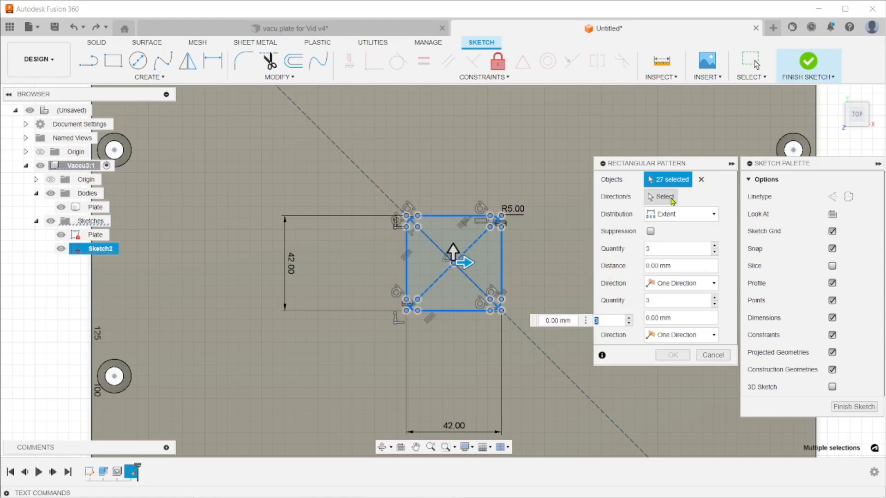
{"action": "mouse_move", "coordinate": [467, 263]}
{"action": "left_mouse_down"}
{"action": "mouse_move", "coordinate": [489, 264]}
{"action": "mouse_move", "coordinate": [453, 248]}
{"action": "mouse_move", "coordinate": [454, 221]}
{"action": "left_mouse_up"}
{"action": "key", "text": "Tab"}
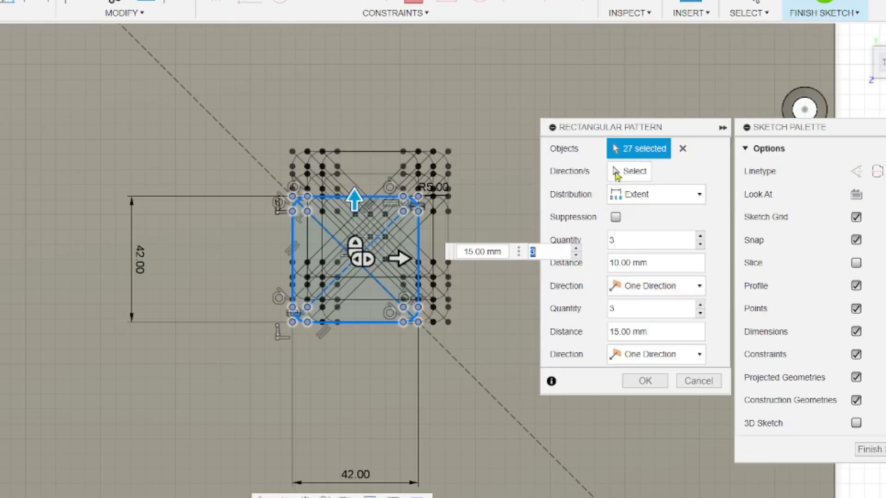
{"action": "left_click", "coordinate": [656, 203]}
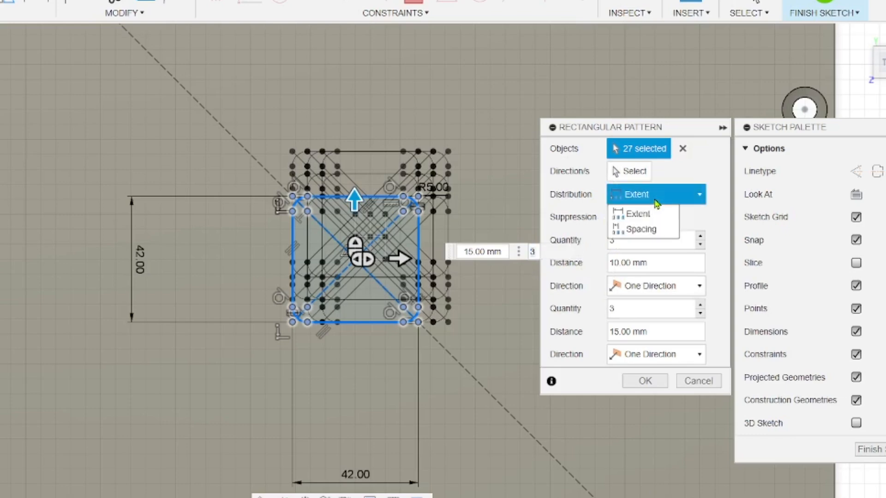
{"action": "left_click", "coordinate": [643, 230]}
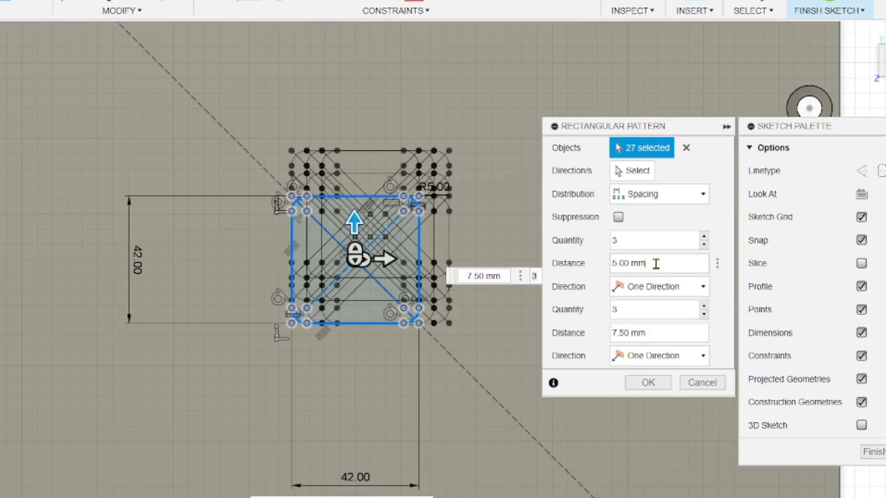
Step: Set the pattern's horizontal direction to a distance of 42+5.9 mm, a quantity of 5 and Symmetric
{"action": "left_click_drag", "start_coordinate": [656, 264], "coordinate": [605, 261]}
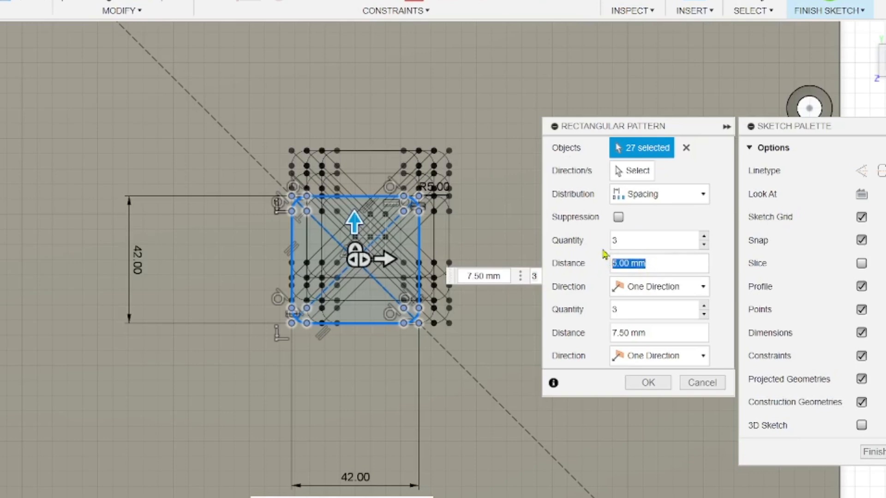
{"action": "type", "text": "42+5.9"}
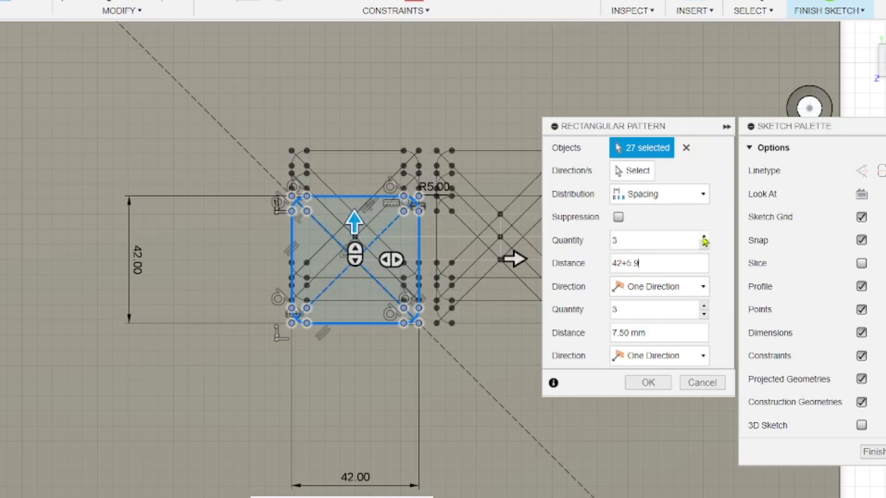
{"action": "left_click", "coordinate": [704, 237]}
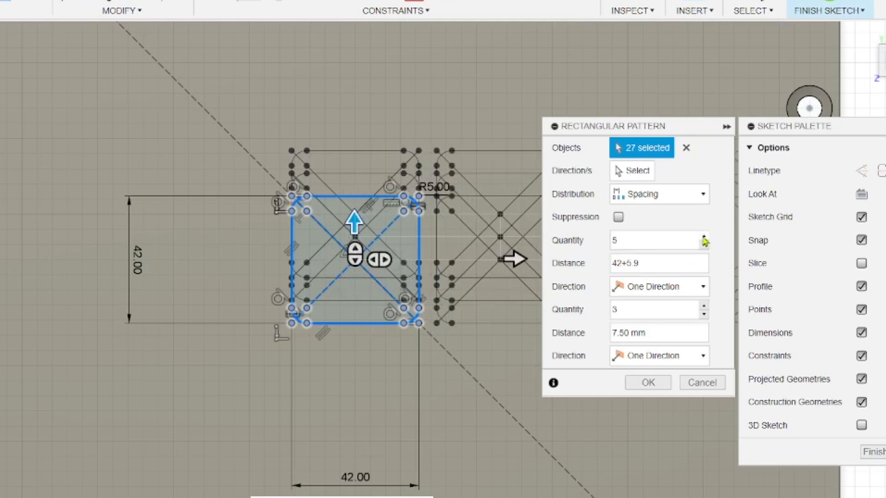
{"action": "left_click", "coordinate": [645, 294]}
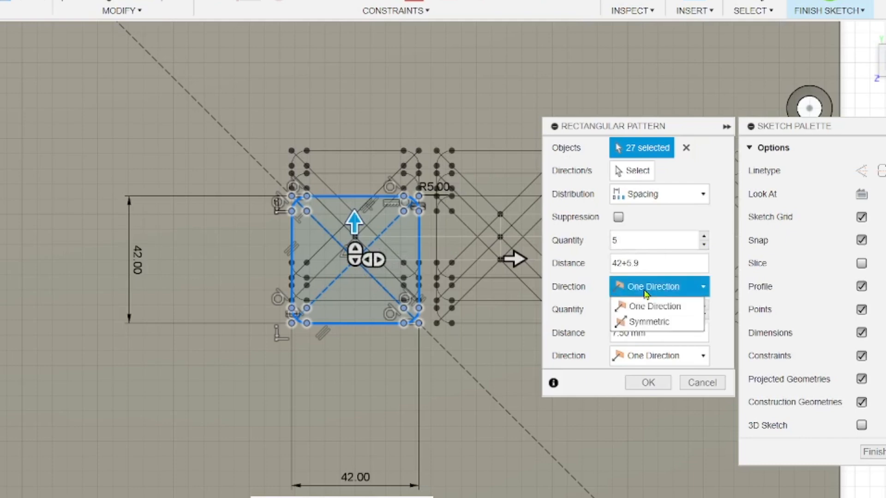
{"action": "left_click", "coordinate": [646, 323]}
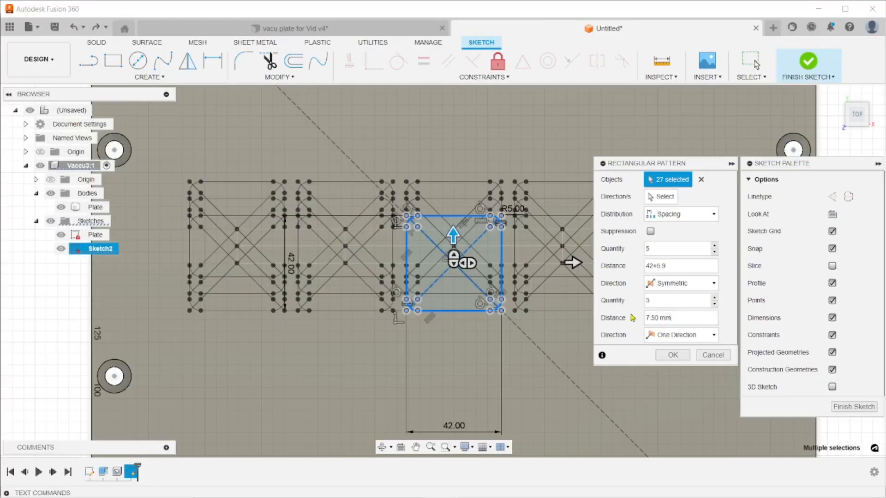
Step: Set the pattern's vertical direction to a distance of 42+5.9 mm, a quantity of 5 and Symmetric
{"action": "left_click_drag", "start_coordinate": [675, 318], "coordinate": [637, 318]}
{"action": "key", "text": "BackSpace"}
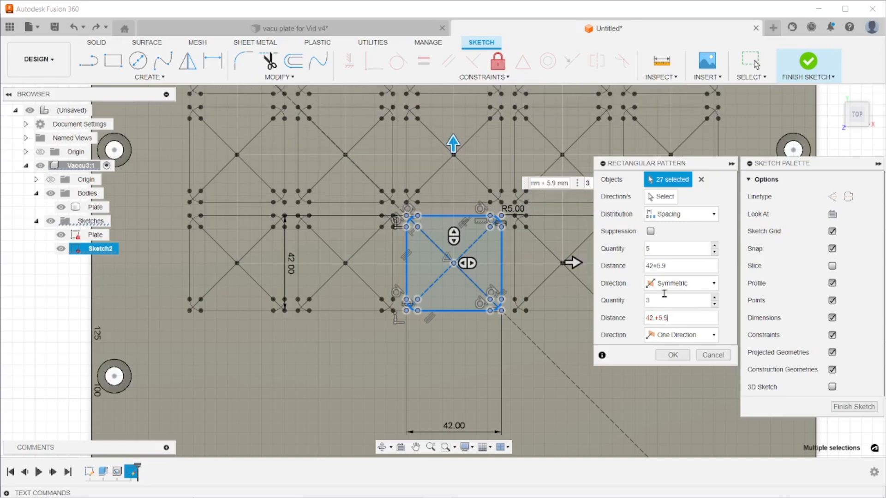
{"action": "left_click", "coordinate": [714, 297]}
{"action": "left_click", "coordinate": [715, 298]}
{"action": "left_click", "coordinate": [688, 336]}
{"action": "left_click", "coordinate": [674, 363]}
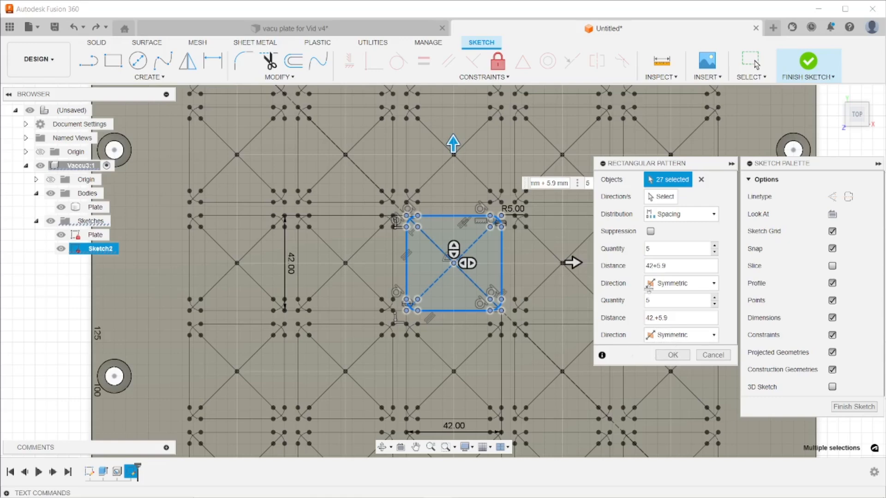
Step: Apply the symmetric 5 x 5 rectangular pattern of the rounded square and check the resulting grid
{"action": "key", "text": "Return"}
{"action": "scroll", "coordinate": [406, 281], "scroll_direction": "down", "scroll_amount": 4}
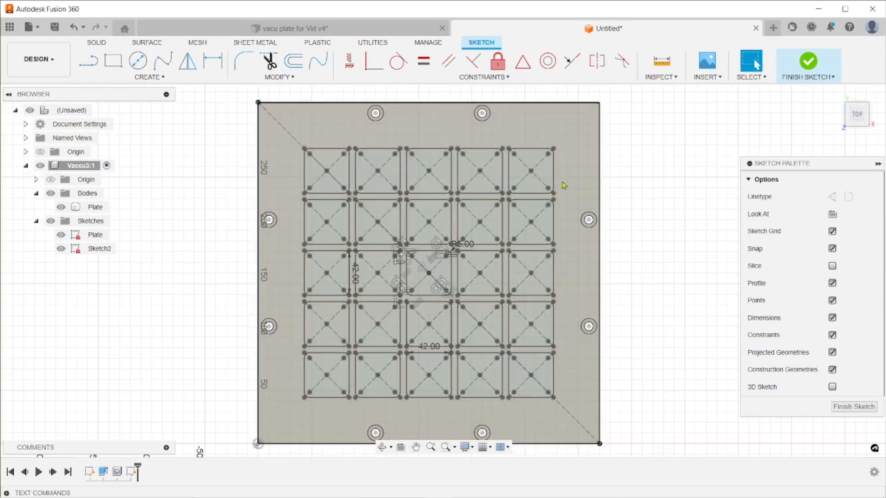
{"action": "scroll", "coordinate": [475, 411], "scroll_direction": "up", "scroll_amount": 5}
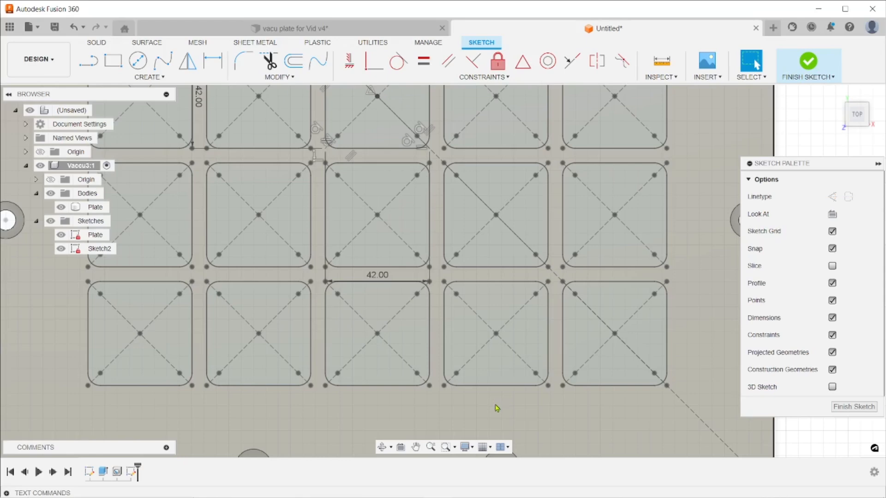
{"action": "scroll", "coordinate": [488, 398], "scroll_direction": "down", "scroll_amount": 5}
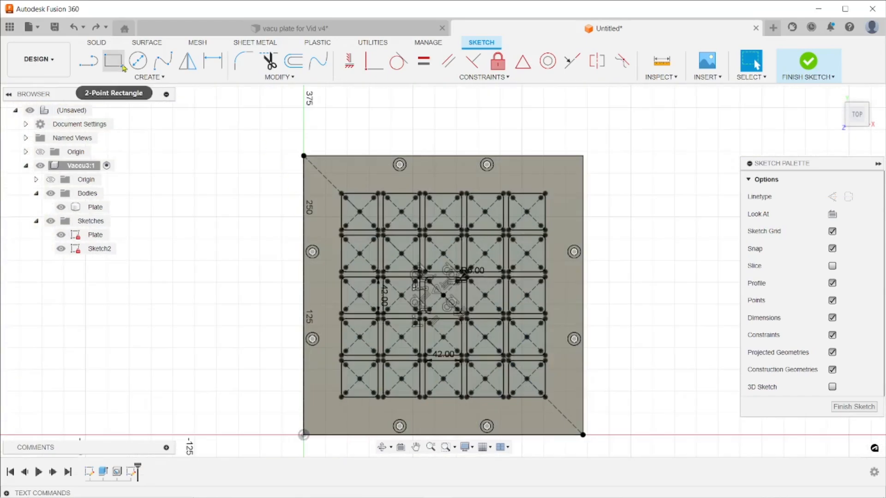
Step: Draw a center rectangle around the whole grid from the central square's midpoint, with width and height both 233.60 mm+2*5.9
{"action": "left_click", "coordinate": [123, 67]}
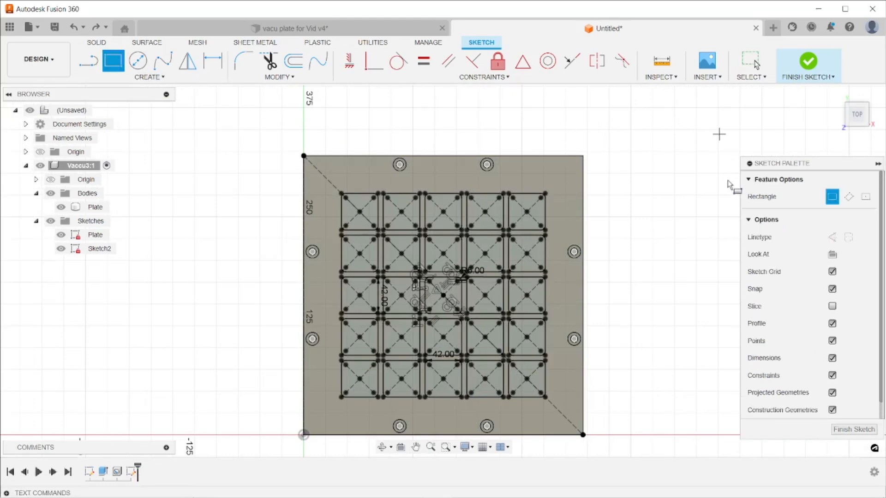
{"action": "left_click", "coordinate": [866, 197]}
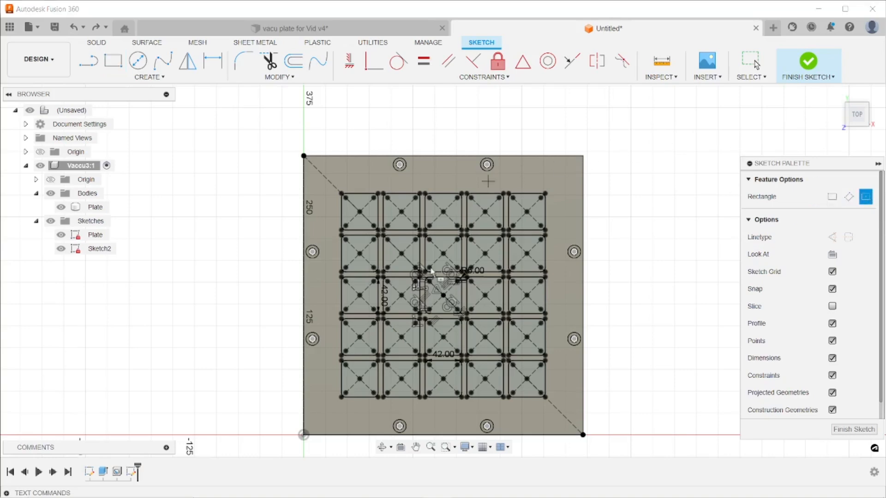
{"action": "left_click", "coordinate": [443, 296]}
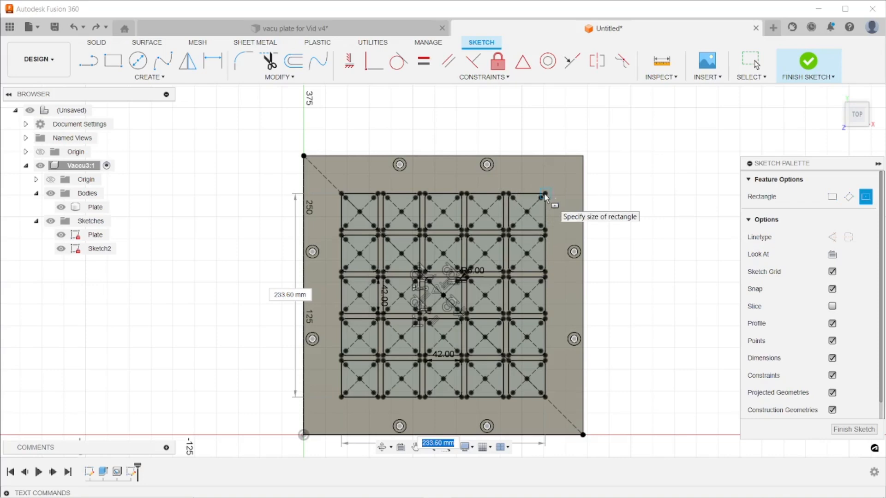
{"action": "key", "text": "Right"}
{"action": "type", "text": "+2"}
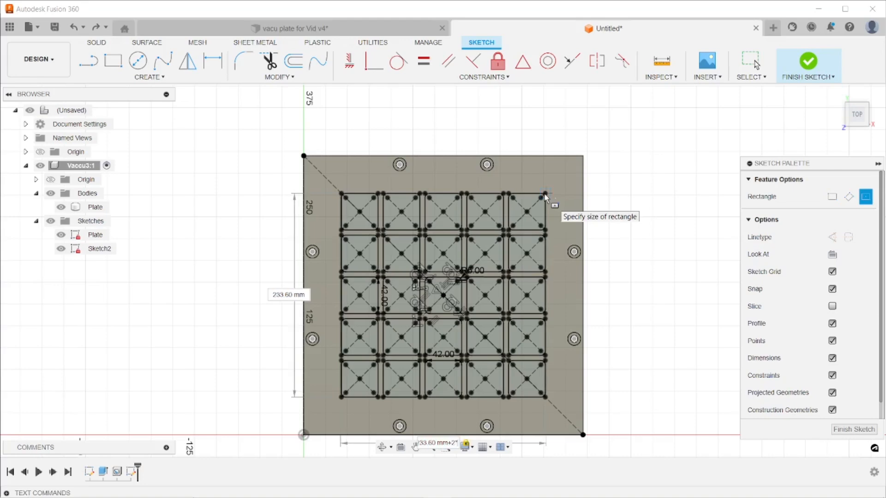
{"action": "type", "text": "*5.9"}
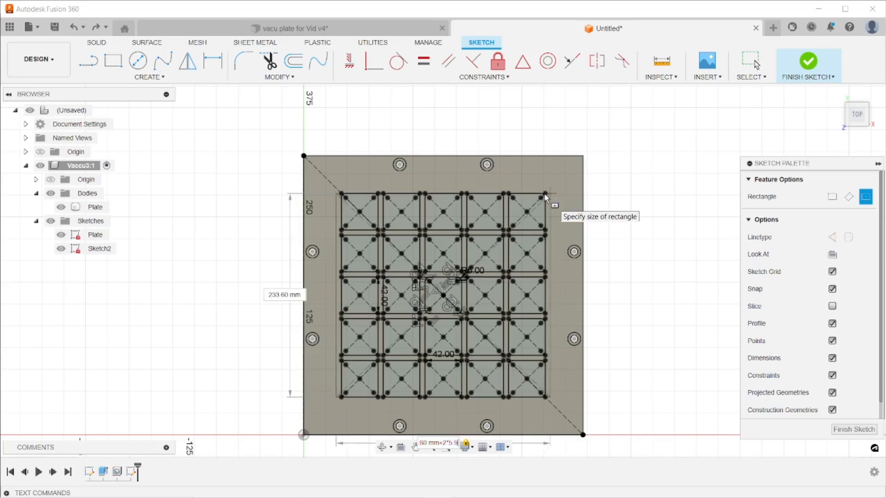
{"action": "key", "text": "Tab"}
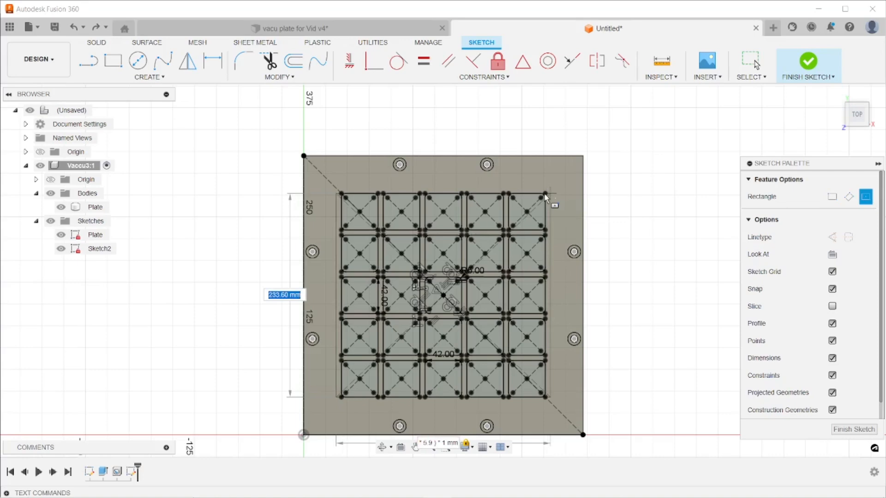
{"action": "key", "text": "End"}
{"action": "type", "text": "+2*5.9"}
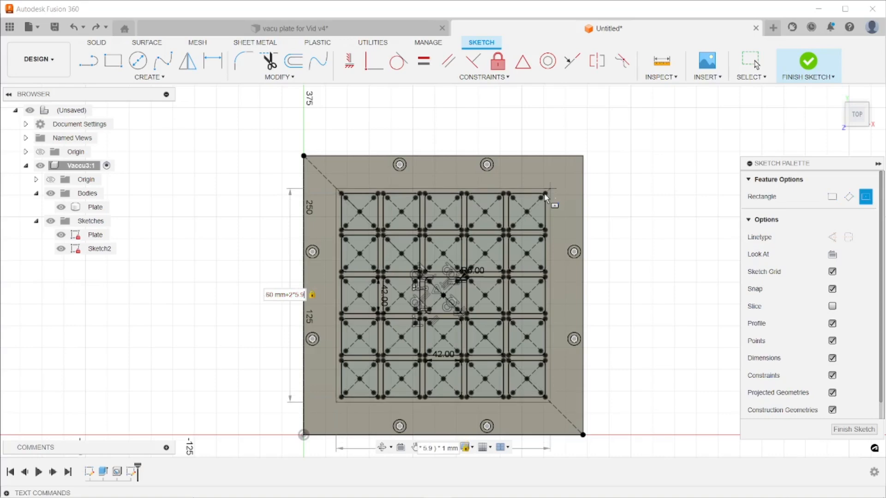
{"action": "key", "text": "Return"}
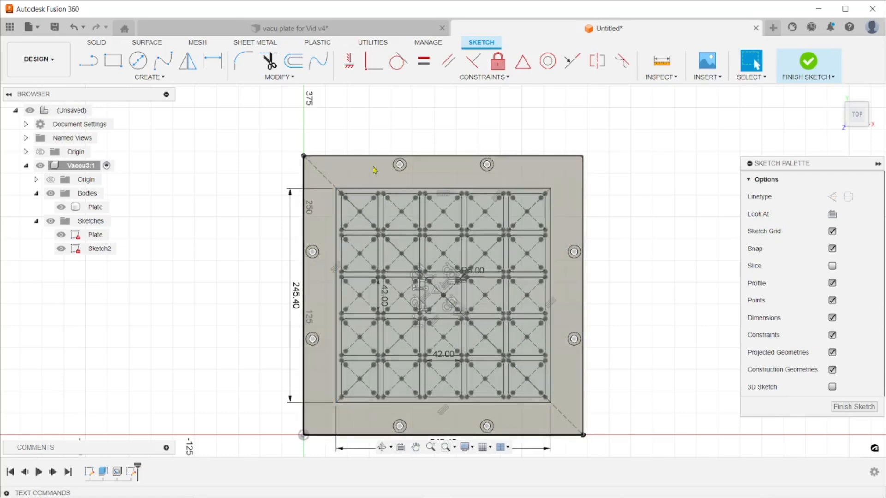
Step: Fillet the upper-right and lower-right corners of the outer rectangle with a 5 mm radius
{"action": "left_click", "coordinate": [244, 61]}
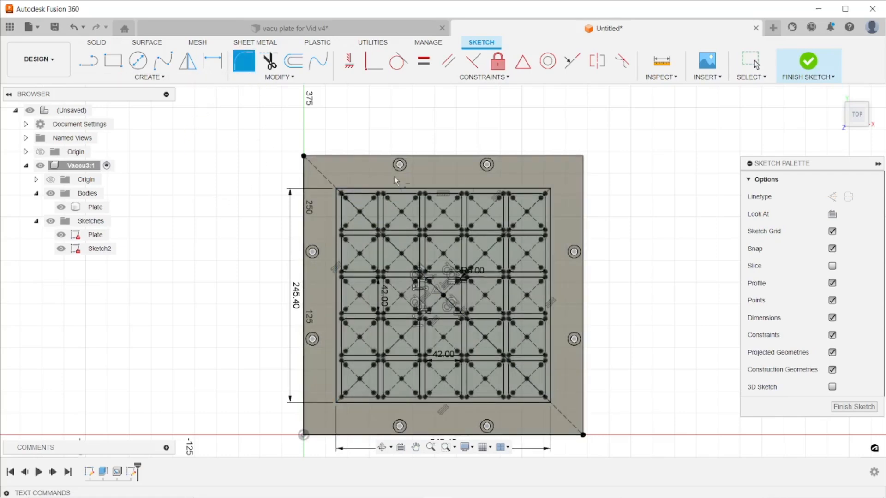
{"action": "scroll", "coordinate": [563, 207], "scroll_direction": "up", "scroll_amount": 5}
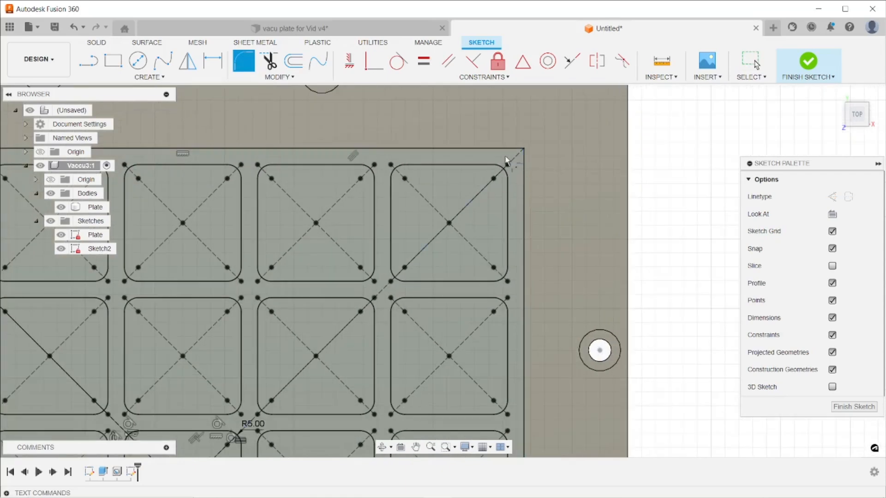
{"action": "left_click", "coordinate": [509, 149]}
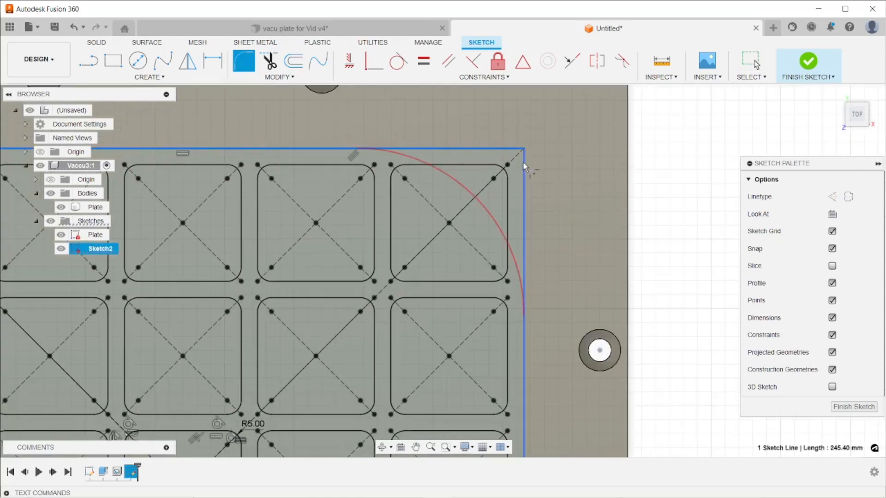
{"action": "left_click", "coordinate": [524, 163]}
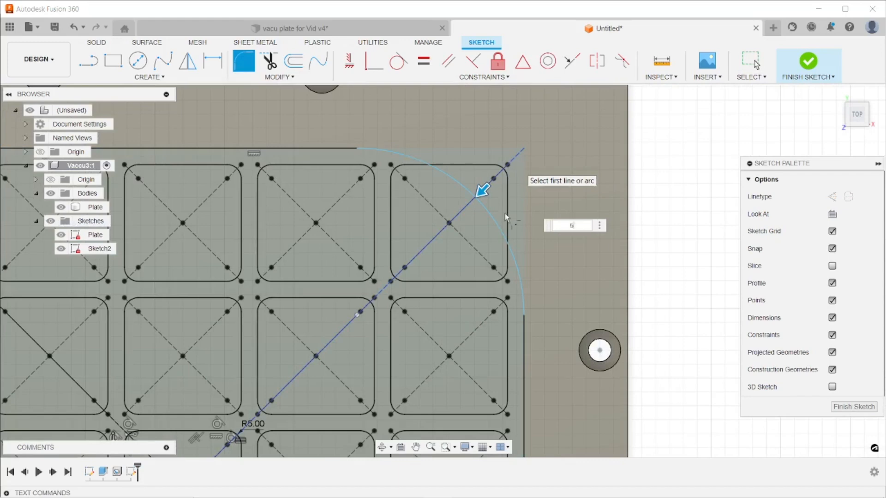
{"action": "type", "text": "5"}
{"action": "scroll", "coordinate": [512, 243], "scroll_direction": "up", "scroll_amount": 1}
{"action": "scroll", "coordinate": [512, 239], "scroll_direction": "down", "scroll_amount": 2}
{"action": "left_click", "coordinate": [524, 339]}
{"action": "middle_click_drag", "start_coordinate": [525, 339], "coordinate": [523, 152]}
{"action": "mouse_move", "coordinate": [584, 388]}
{"action": "middle_mouse_down"}
{"action": "mouse_move", "coordinate": [571, 273]}
{"action": "mouse_move", "coordinate": [574, 160]}
{"action": "middle_mouse_up"}
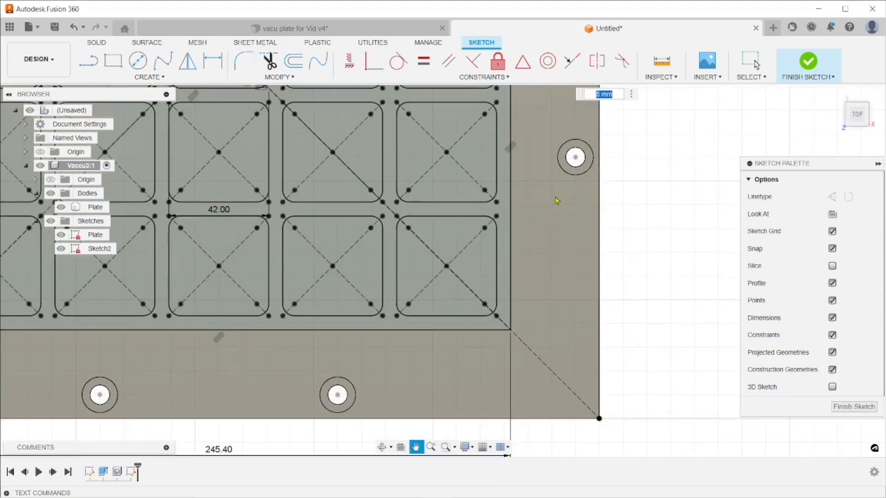
{"action": "scroll", "coordinate": [575, 160], "scroll_direction": "down", "scroll_amount": 1}
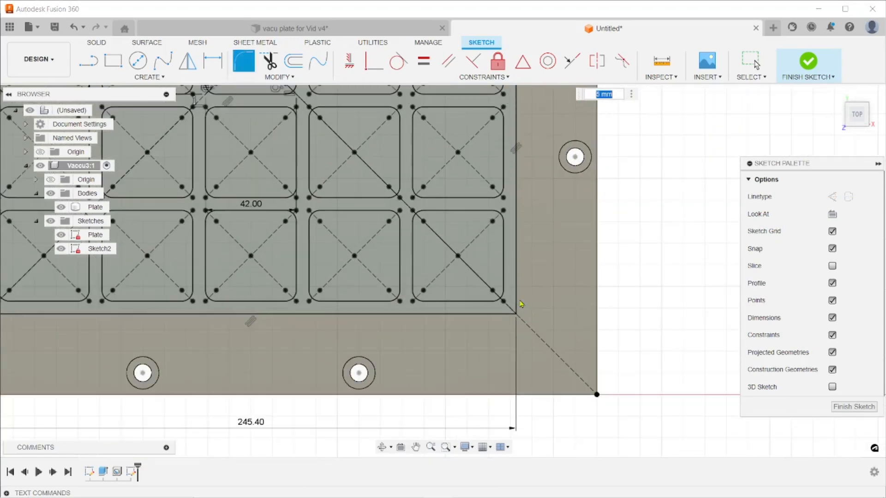
{"action": "left_click", "coordinate": [492, 316]}
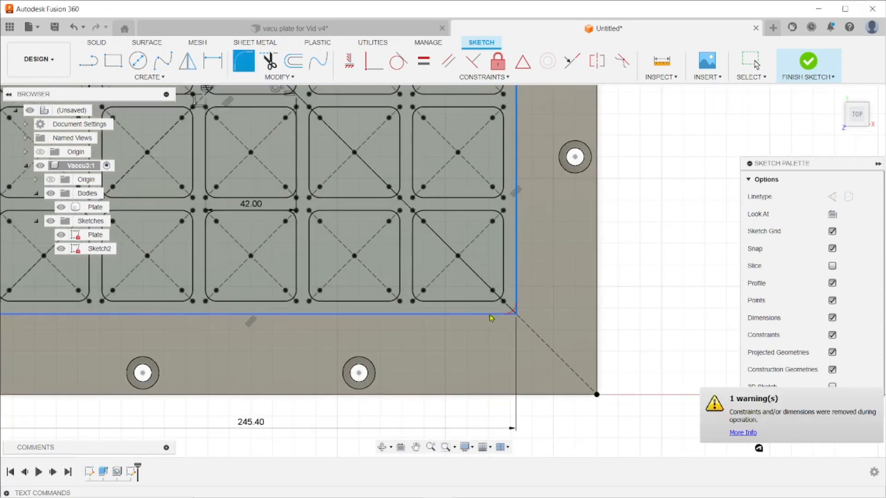
Step: Fillet the lower-left and upper-left corners of the outer rectangle with a 5 mm radius and finish the sketch
{"action": "mouse_move", "coordinate": [219, 348]}
{"action": "middle_mouse_down"}
{"action": "mouse_move", "coordinate": [411, 340]}
{"action": "mouse_move", "coordinate": [685, 353]}
{"action": "middle_mouse_up"}
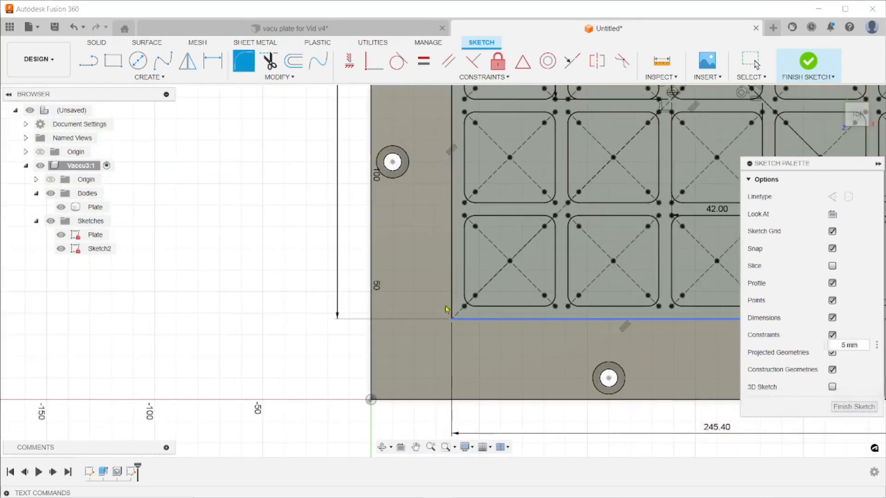
{"action": "left_click", "coordinate": [452, 295]}
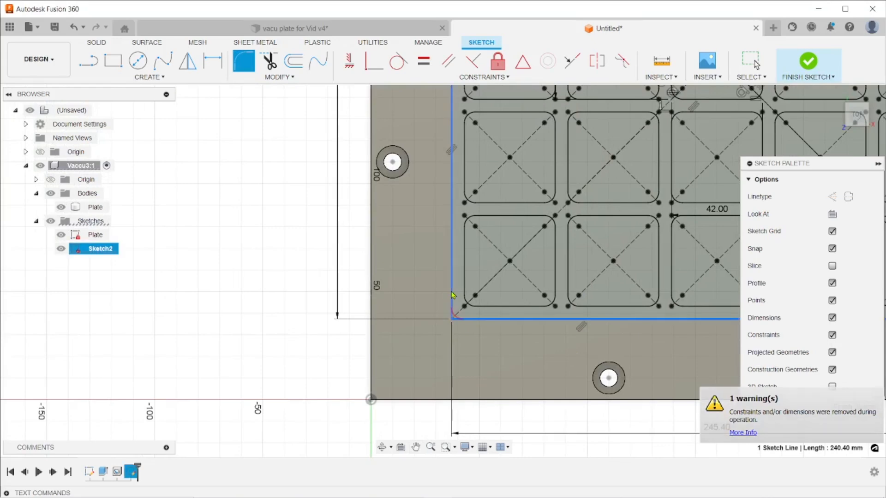
{"action": "left_click", "coordinate": [447, 319]}
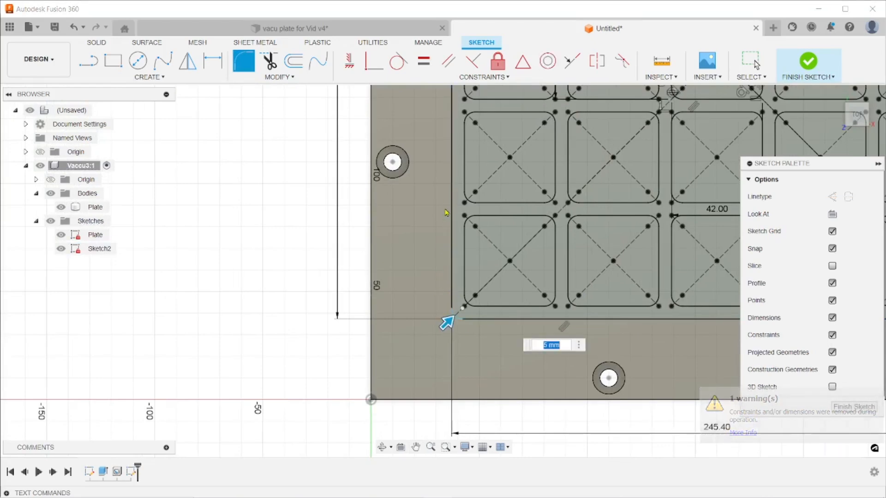
{"action": "middle_click_drag", "start_coordinate": [422, 227], "coordinate": [406, 493]}
{"action": "scroll", "coordinate": [419, 254], "scroll_direction": "down", "scroll_amount": 1}
{"action": "middle_click_drag", "start_coordinate": [419, 258], "coordinate": [404, 493]}
{"action": "scroll", "coordinate": [401, 354], "scroll_direction": "down", "scroll_amount": 2}
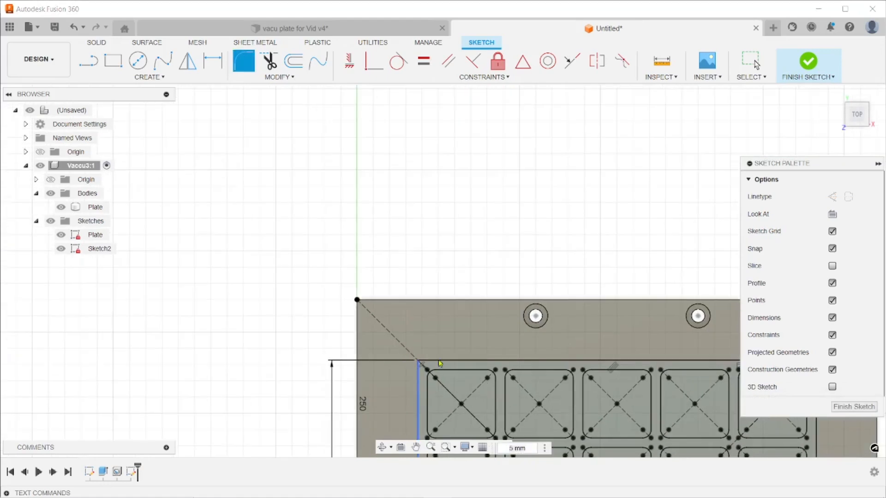
{"action": "left_click", "coordinate": [440, 363]}
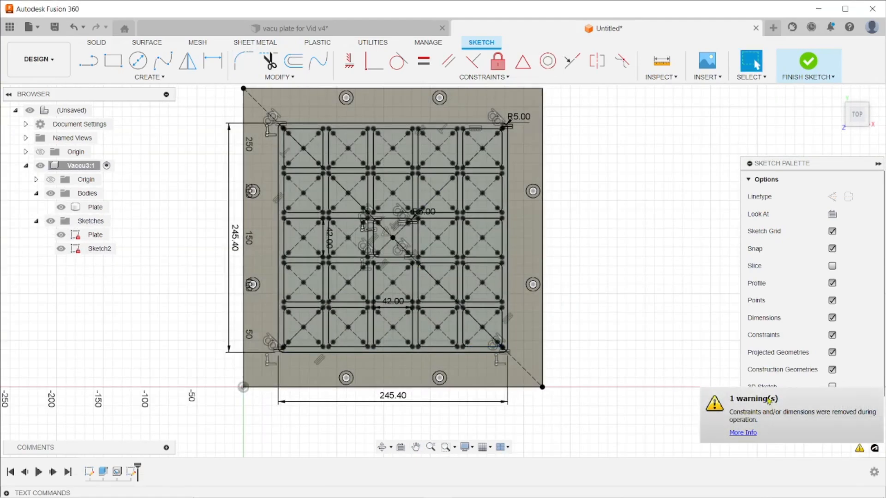
{"action": "left_click_drag", "start_coordinate": [798, 163], "coordinate": [759, 133]}
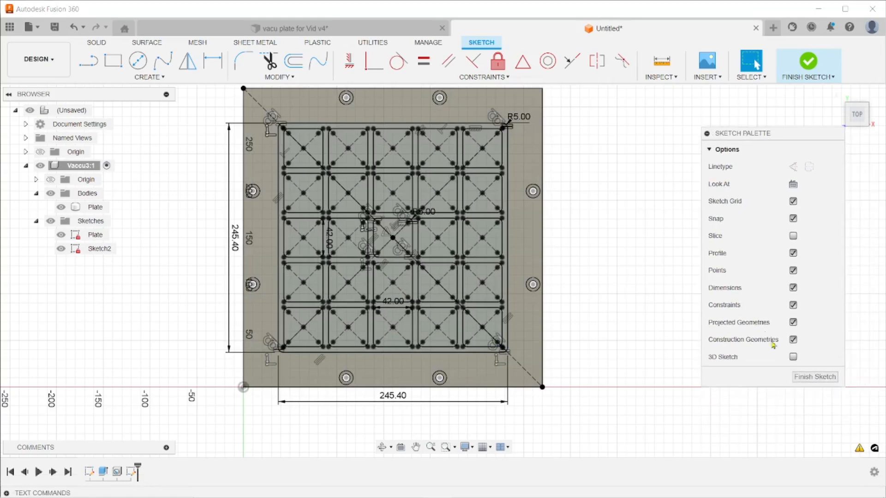
{"action": "left_click", "coordinate": [815, 375]}
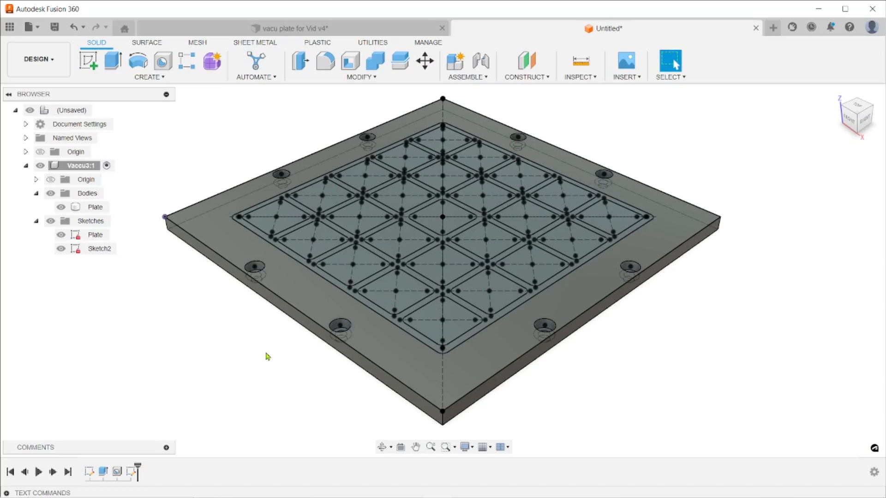
Step: Extrude the channel profile between the rounded squares as a cut into the plate with a distance of -5.2 mm
{"action": "left_click", "coordinate": [113, 60]}
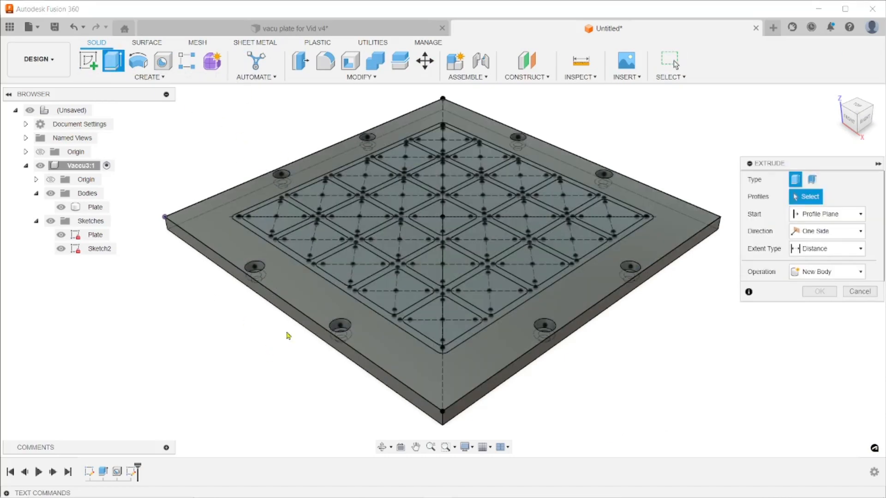
{"action": "scroll", "coordinate": [267, 371], "scroll_direction": "up", "scroll_amount": 3}
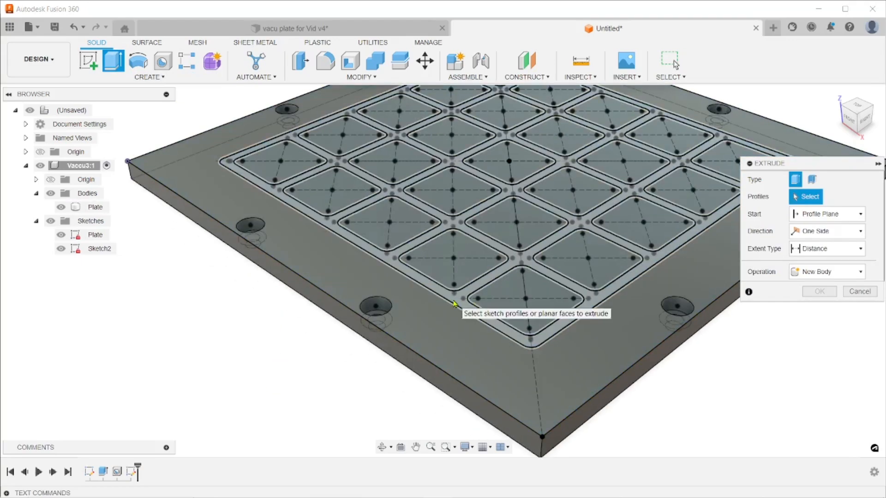
{"action": "left_click", "coordinate": [454, 300]}
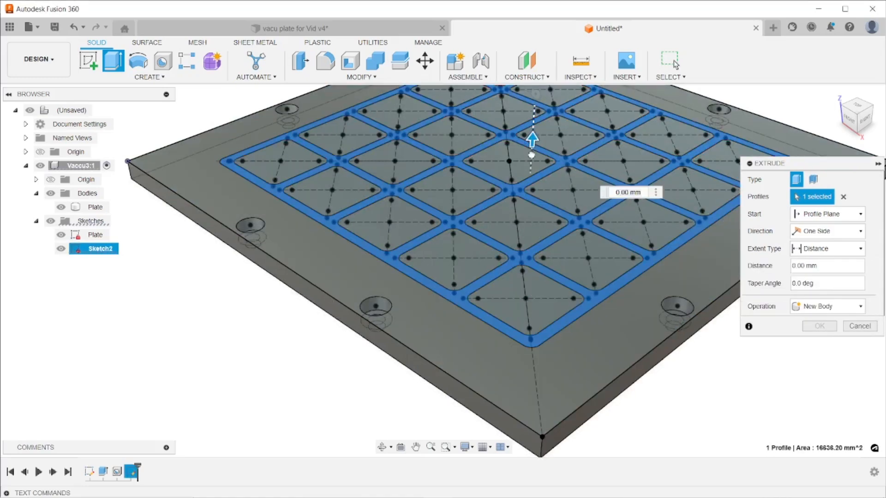
{"action": "left_click_drag", "start_coordinate": [532, 160], "coordinate": [530, 187]}
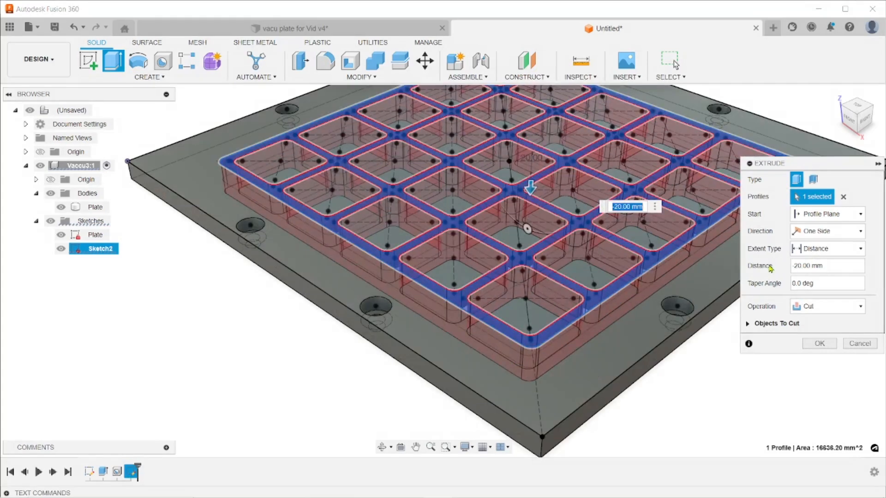
{"action": "left_click_drag", "start_coordinate": [828, 267], "coordinate": [786, 270]}
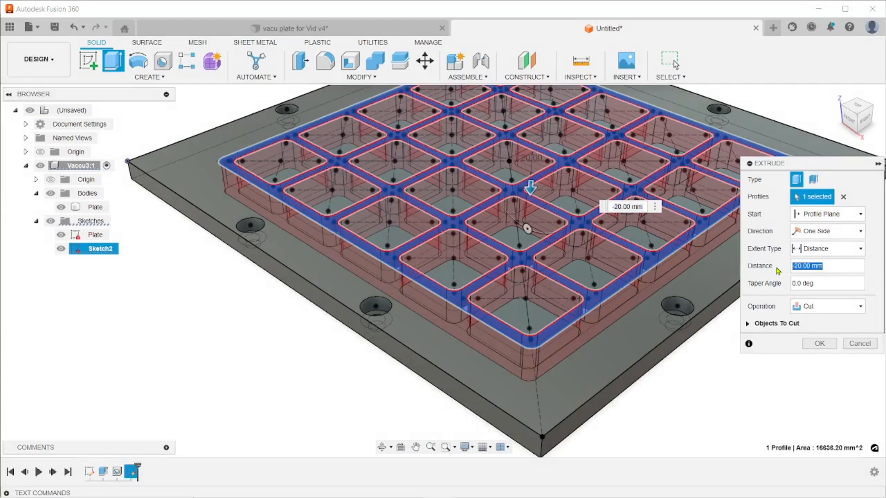
{"action": "type", "text": "5"}
{"action": "key", "text": "Return"}
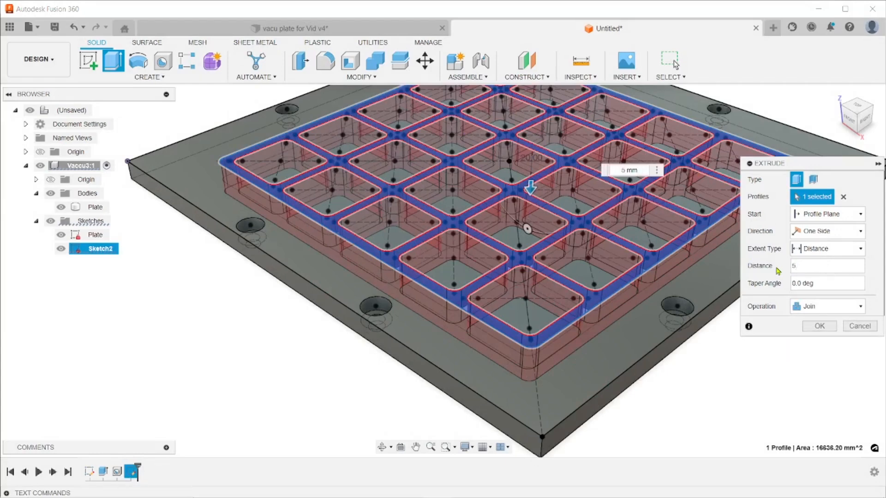
{"action": "type", "text": ".2"}
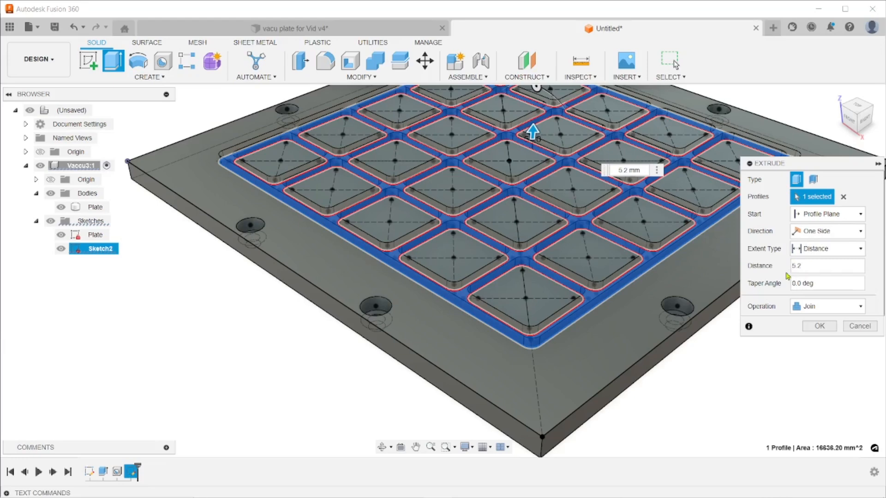
{"action": "type", "text": "-"}
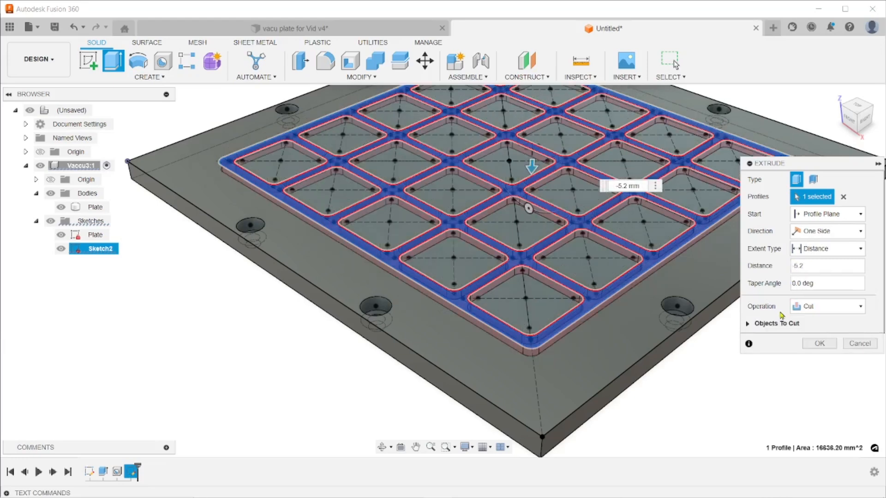
{"action": "left_click", "coordinate": [818, 344]}
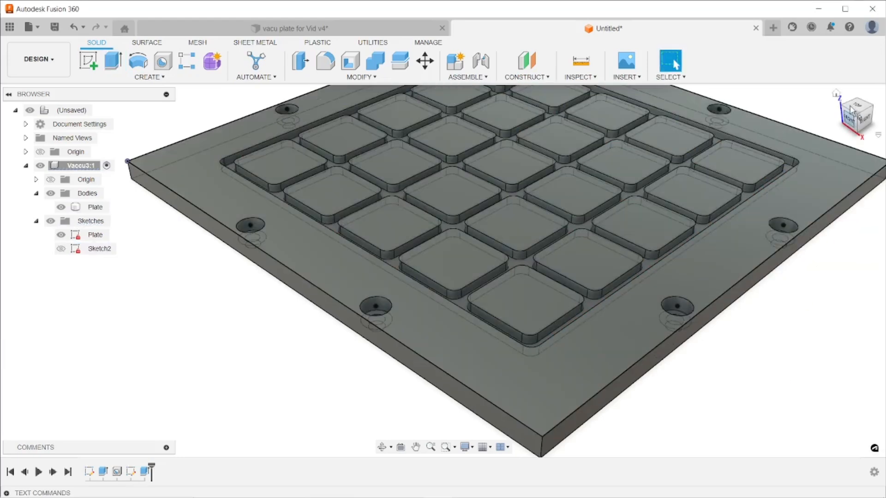
Step: Examine the cut vacuum channels on the plate from above and from an angled view
{"action": "left_click", "coordinate": [851, 110]}
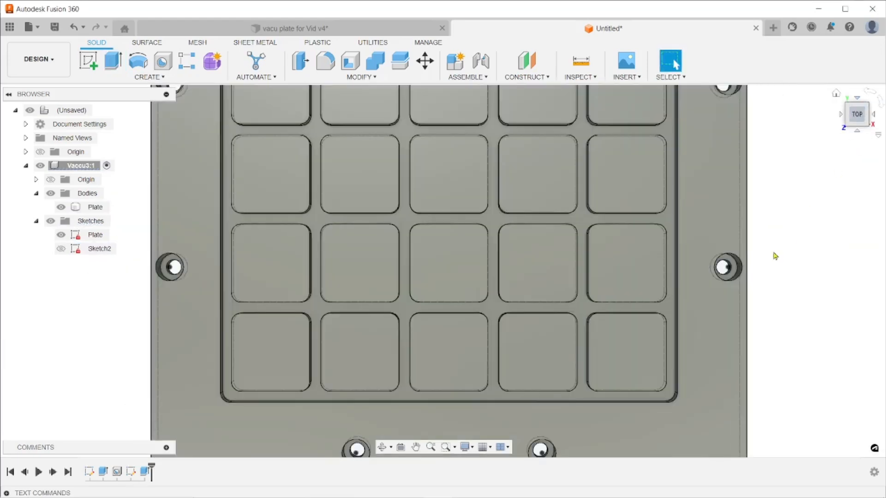
{"action": "mouse_move", "coordinate": [857, 126]}
{"action": "left_mouse_down"}
{"action": "mouse_move", "coordinate": [839, 109]}
{"action": "mouse_move", "coordinate": [841, 98]}
{"action": "left_mouse_up"}
{"action": "scroll", "coordinate": [742, 295], "scroll_direction": "up", "scroll_amount": 3}
{"action": "scroll", "coordinate": [742, 296], "scroll_direction": "down", "scroll_amount": 4}
{"action": "middle_click_drag", "start_coordinate": [793, 343], "coordinate": [674, 339]}
{"action": "scroll", "coordinate": [697, 346], "scroll_direction": "down", "scroll_amount": 3}
{"action": "middle_click_drag", "start_coordinate": [693, 305], "coordinate": [643, 334]}
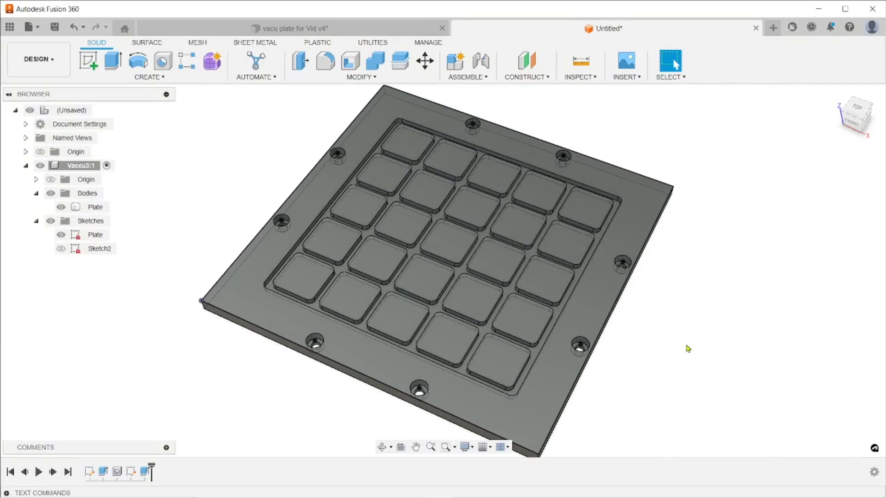